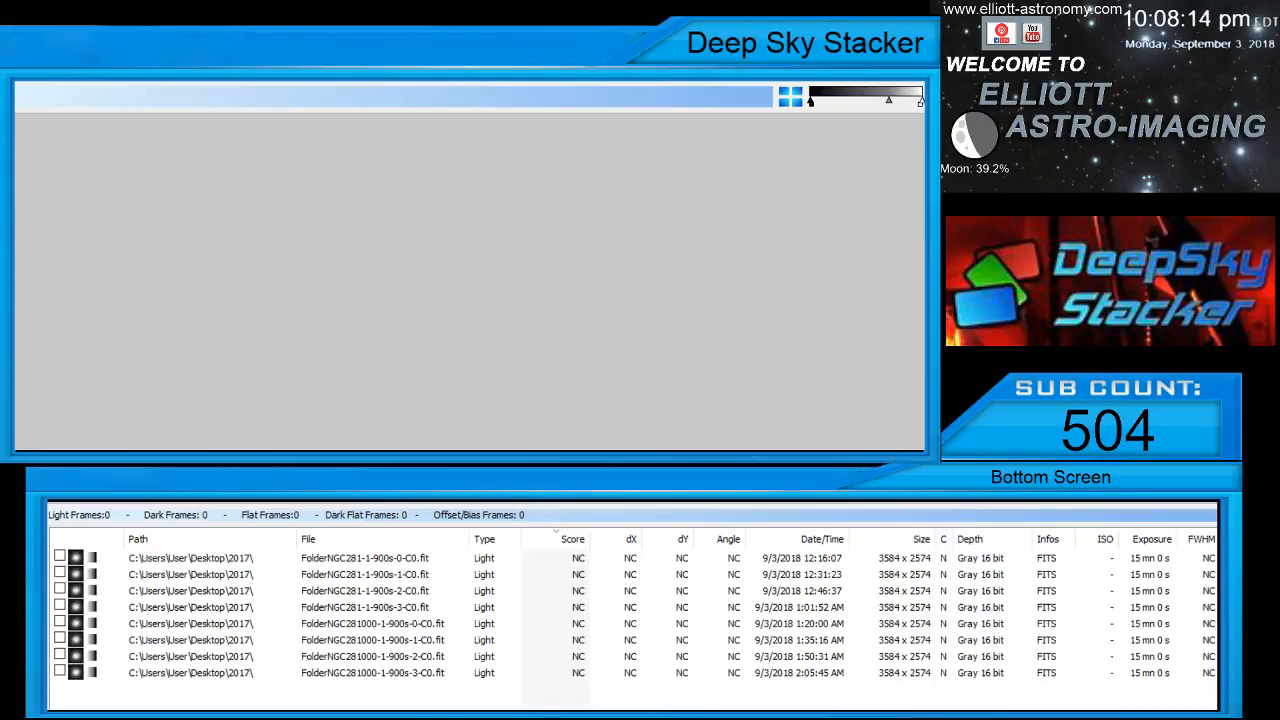
Confirm the Display Capture 2 source settings in OBS and switch to a maximized Nebulosity window
left_click(805, 390)
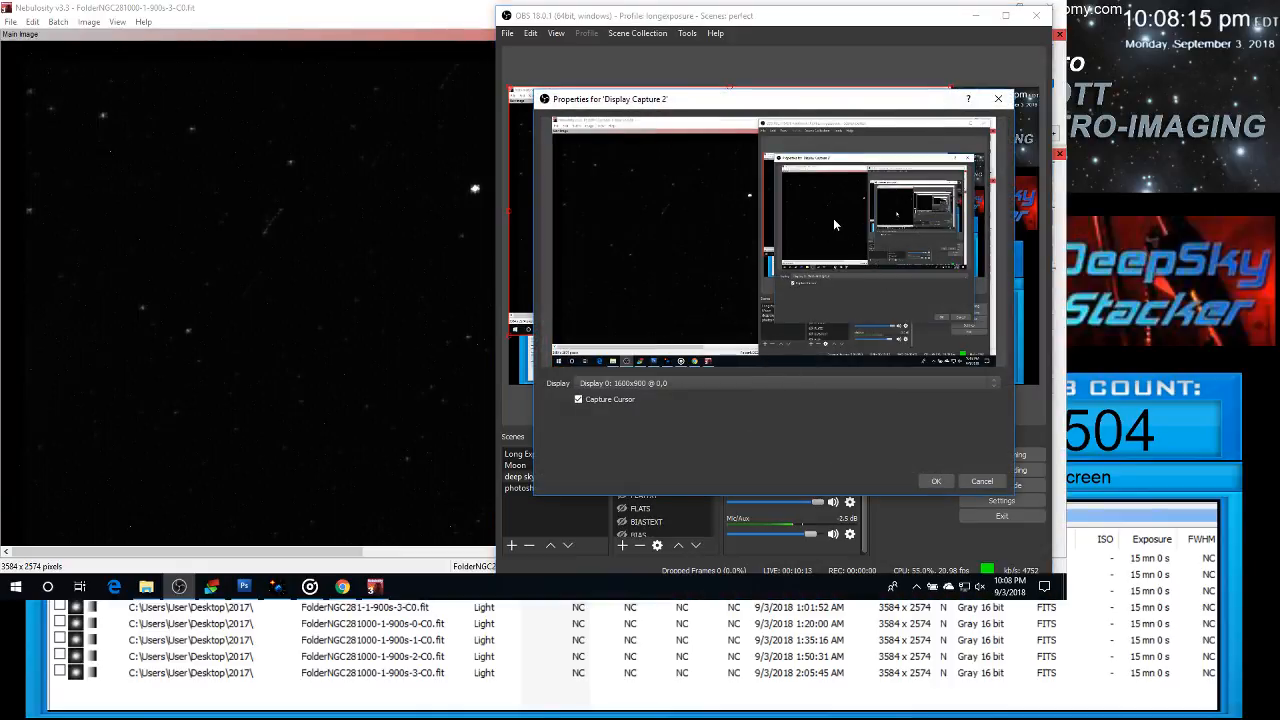
left_click(936, 481)
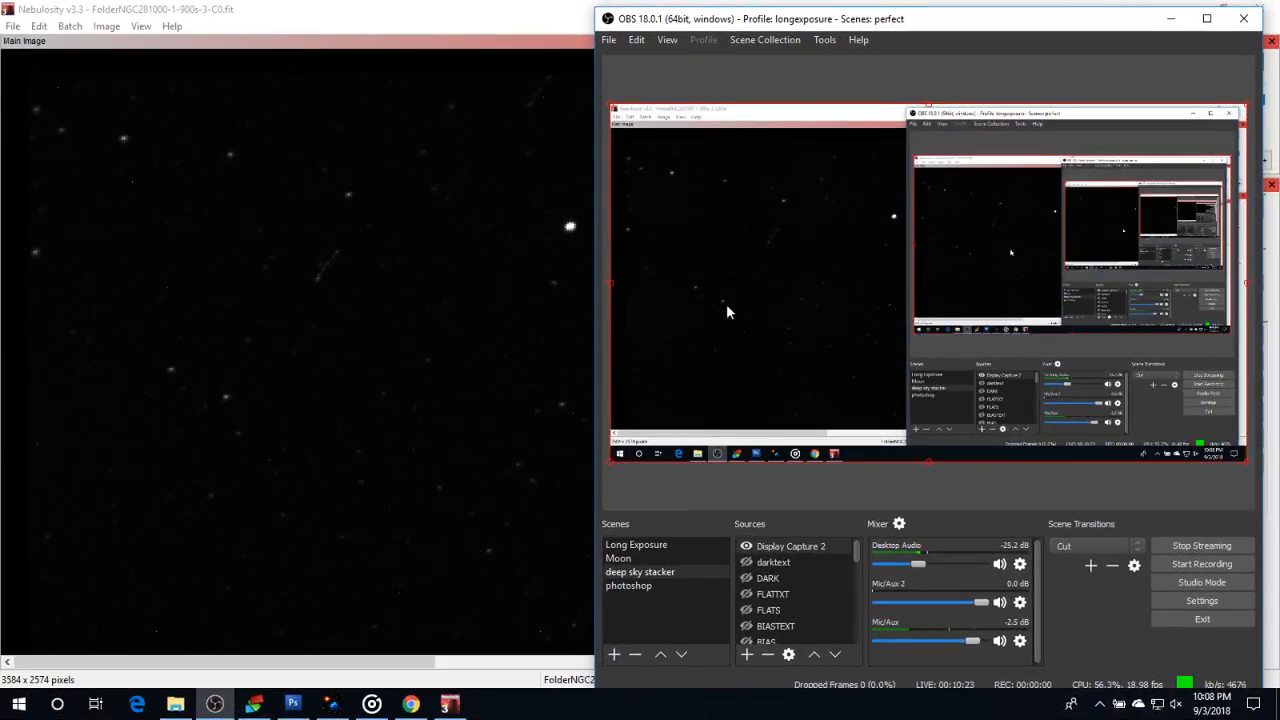
double_click(398, 7)
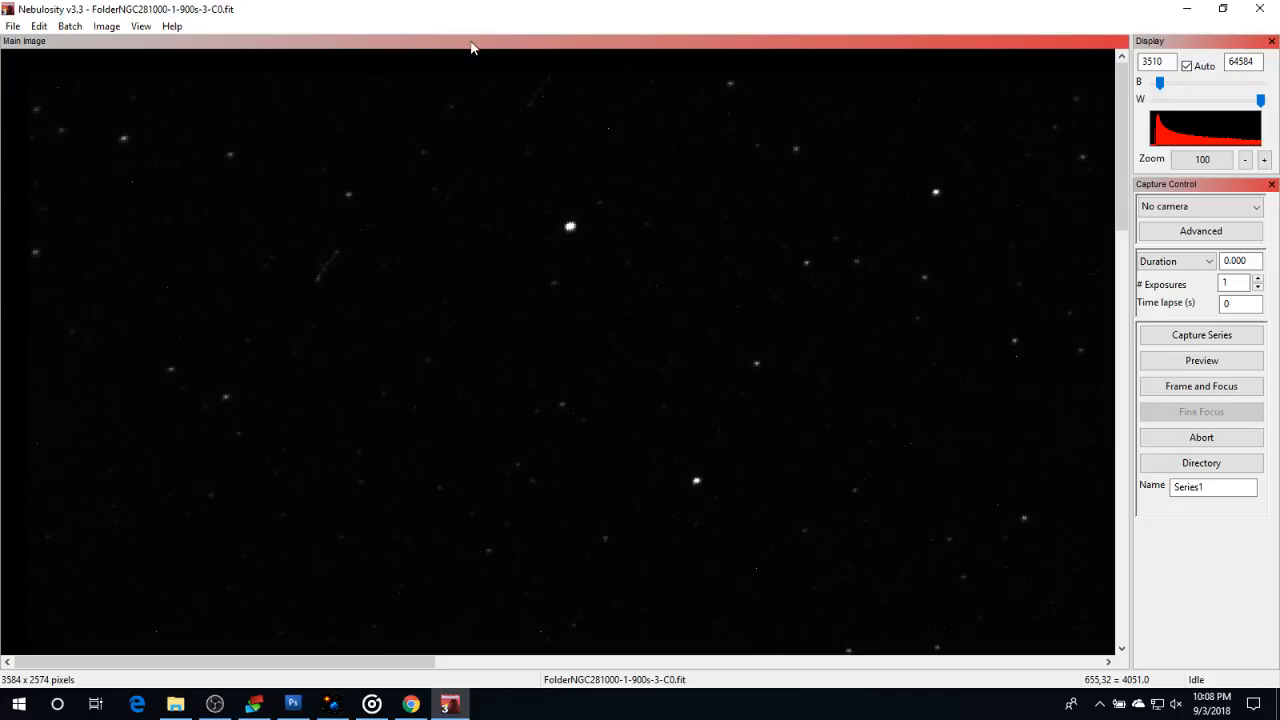
Show the image at 50 percent zoom, turn off automatic display scaling, and lower the white level to about 12622
left_click(1243, 161)
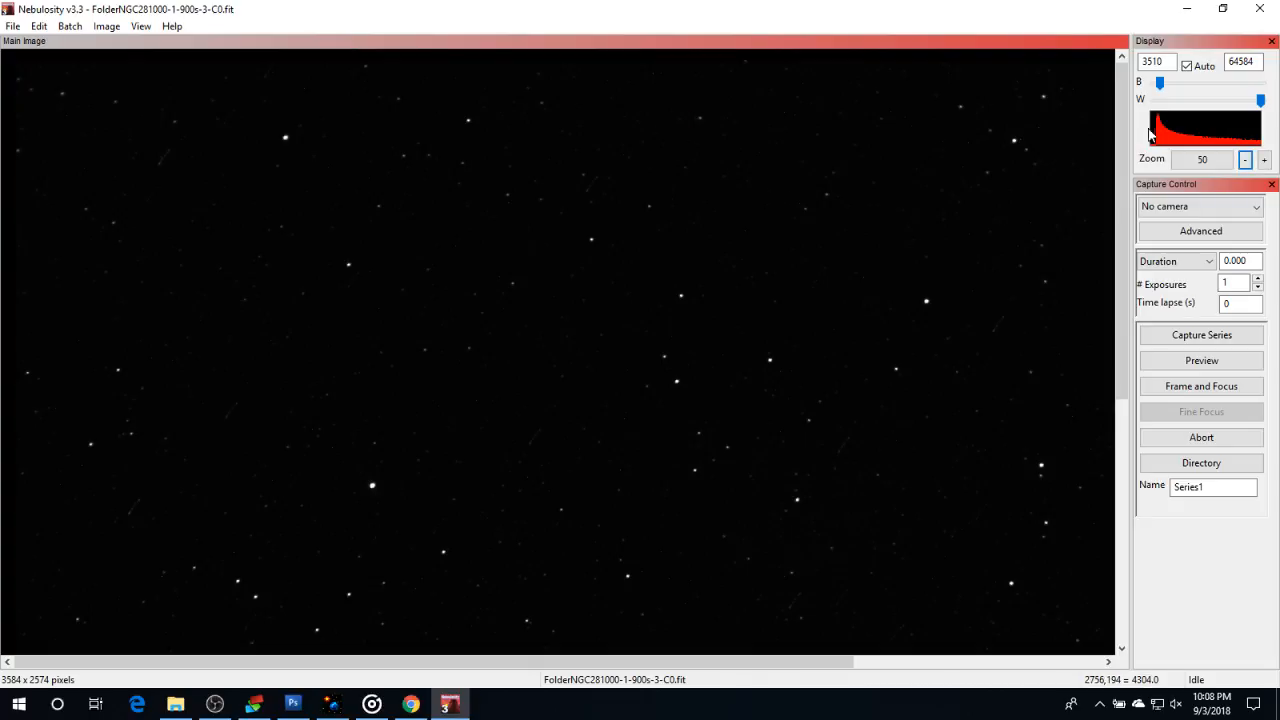
left_click(1186, 66)
left_click_drag(1261, 100, 1175, 101)
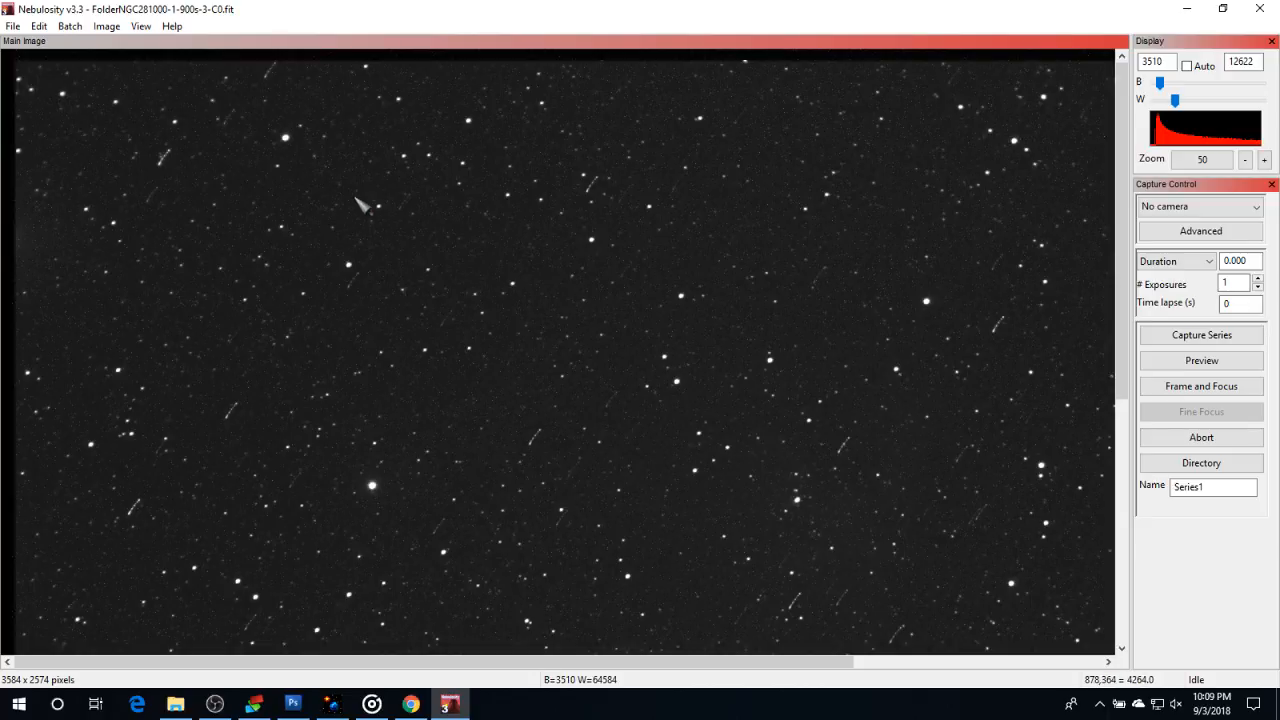
left_click(68, 28)
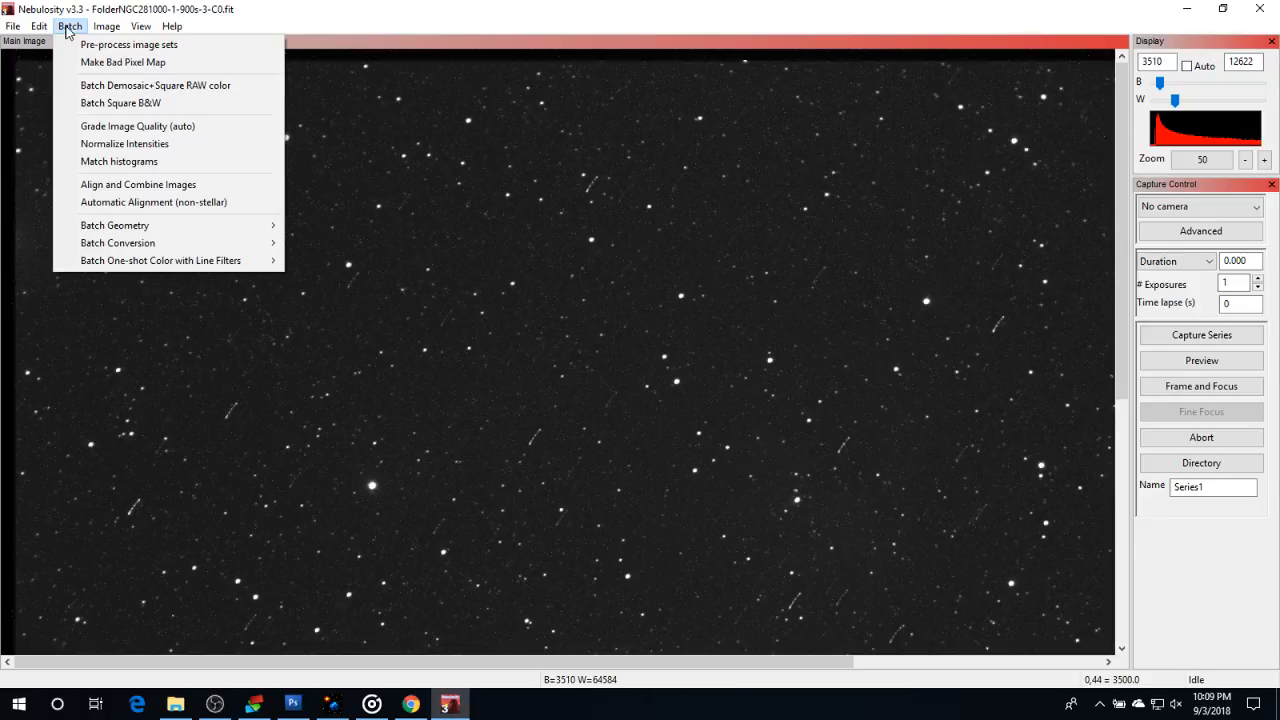
left_click(140, 89)
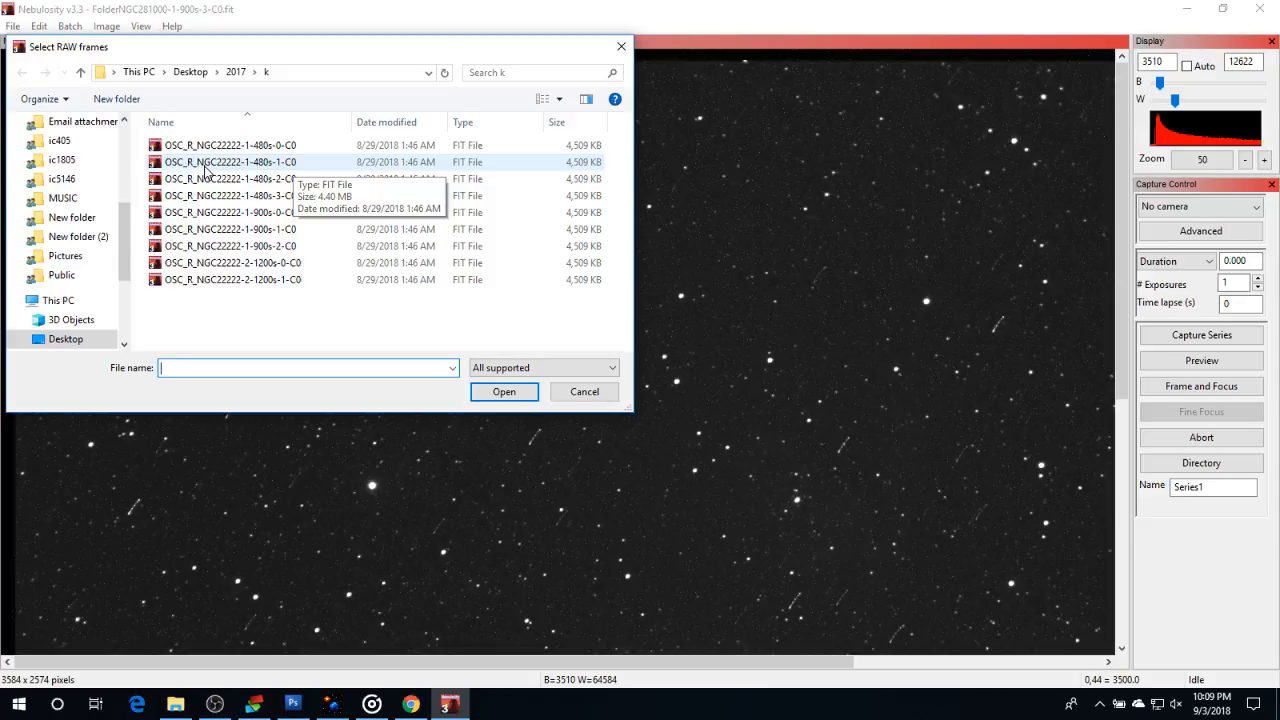
left_click(236, 72)
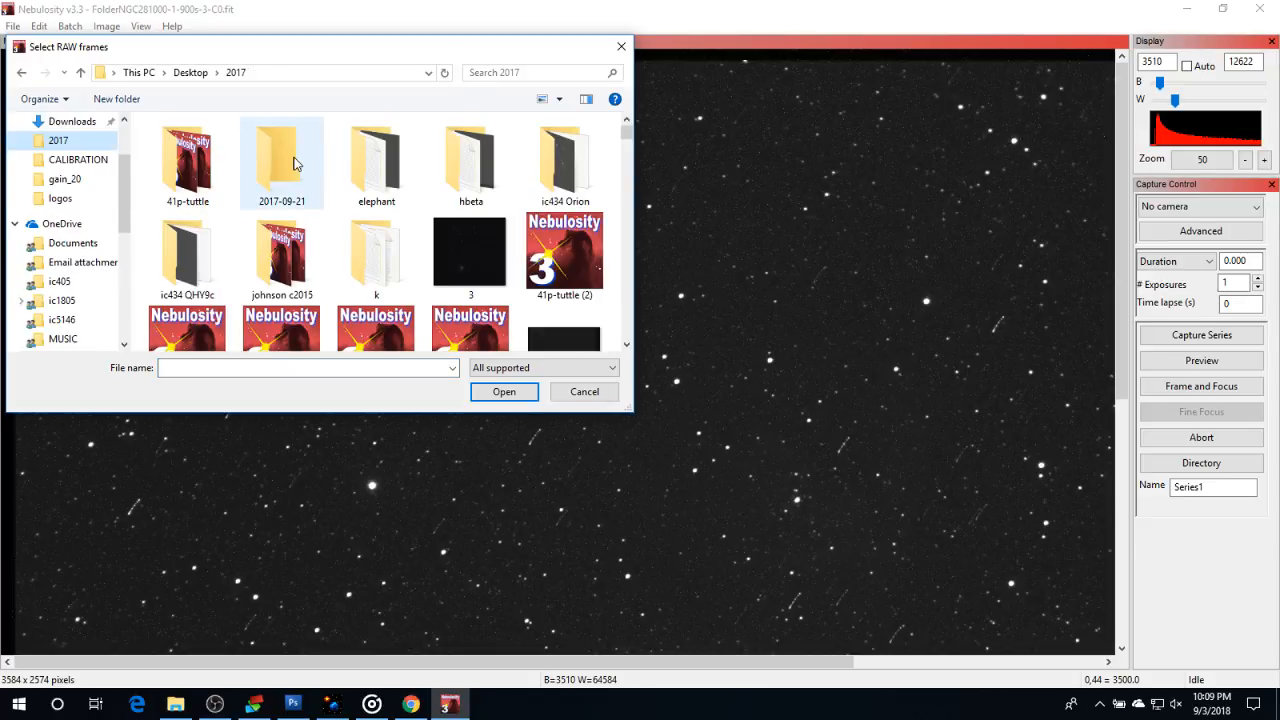
left_click(559, 99)
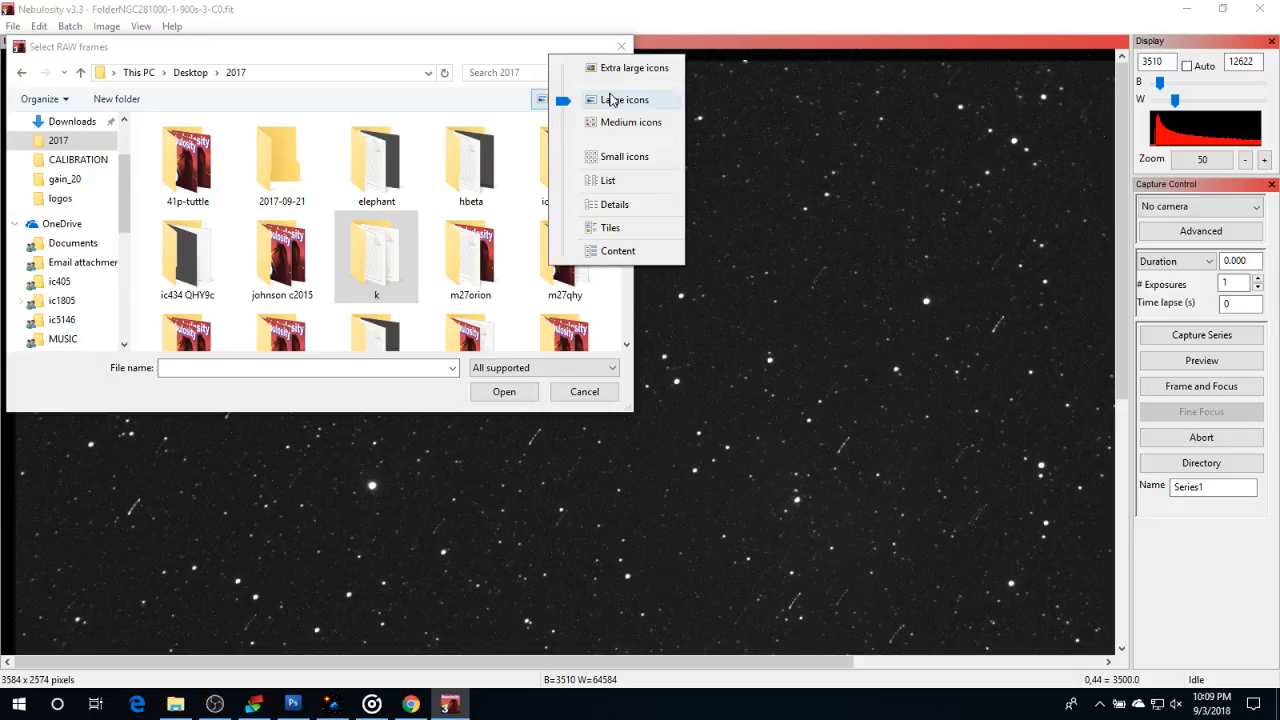
left_click(614, 204)
left_click_drag(625, 138, 631, 182)
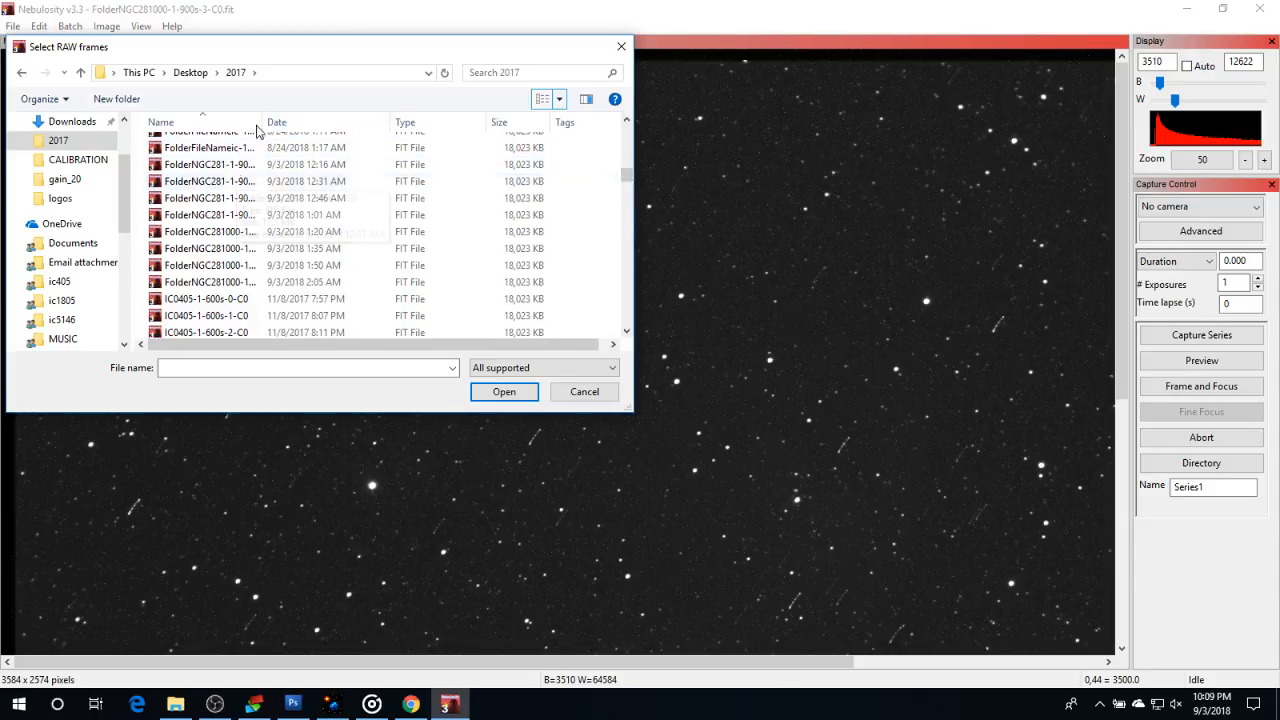
left_click(305, 124)
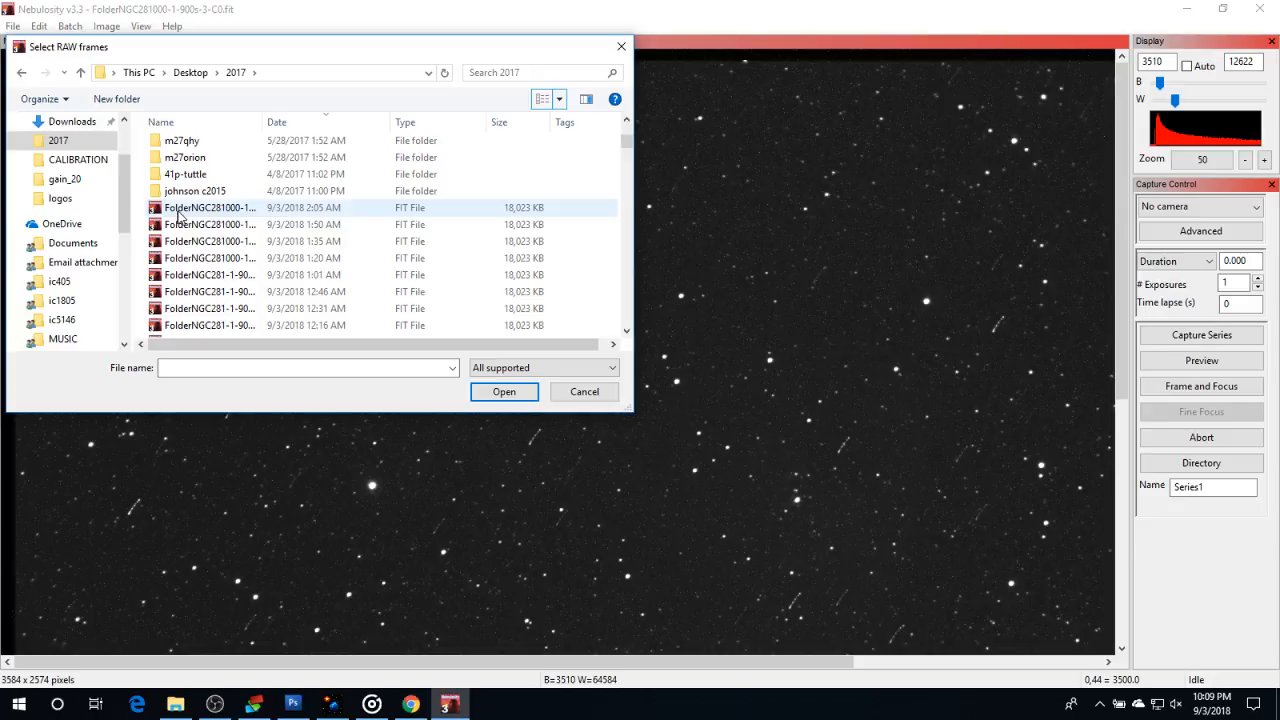
mouse_move(139, 216)
left_mouse_down()
mouse_move(180, 266)
mouse_move(191, 348)
mouse_move(202, 228)
left_mouse_up()
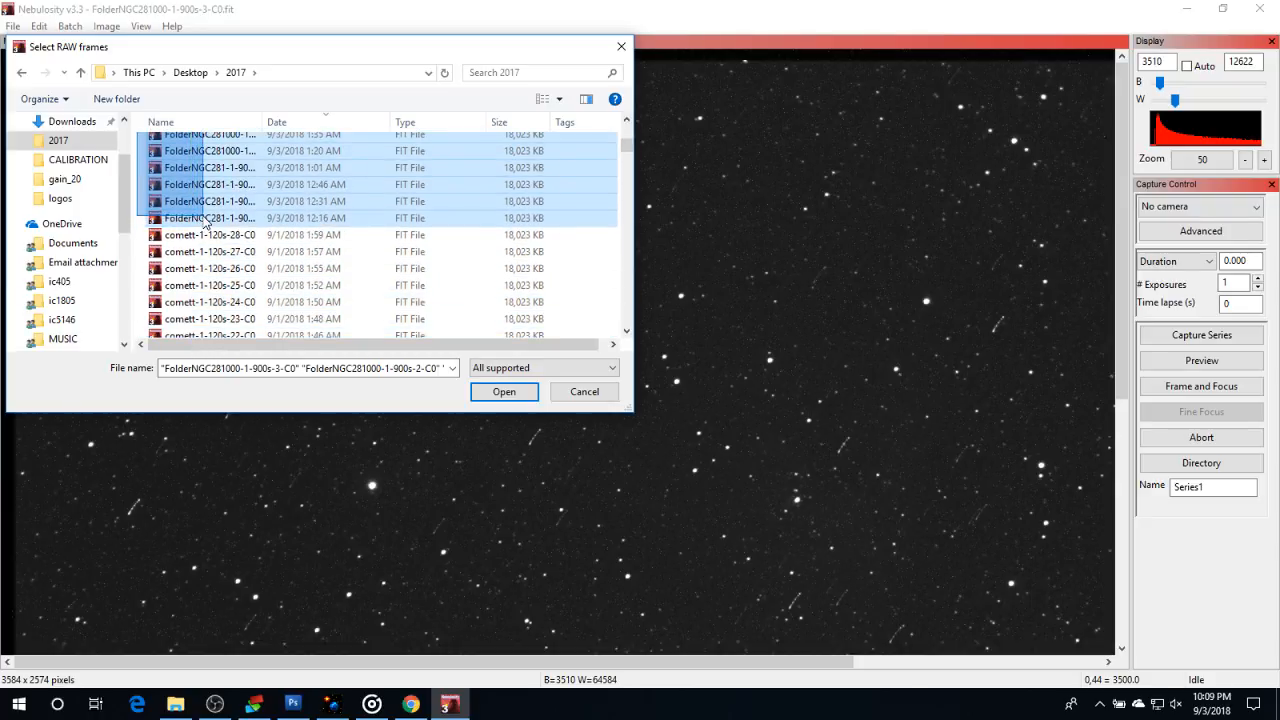
scroll(258, 248, "up", 2)
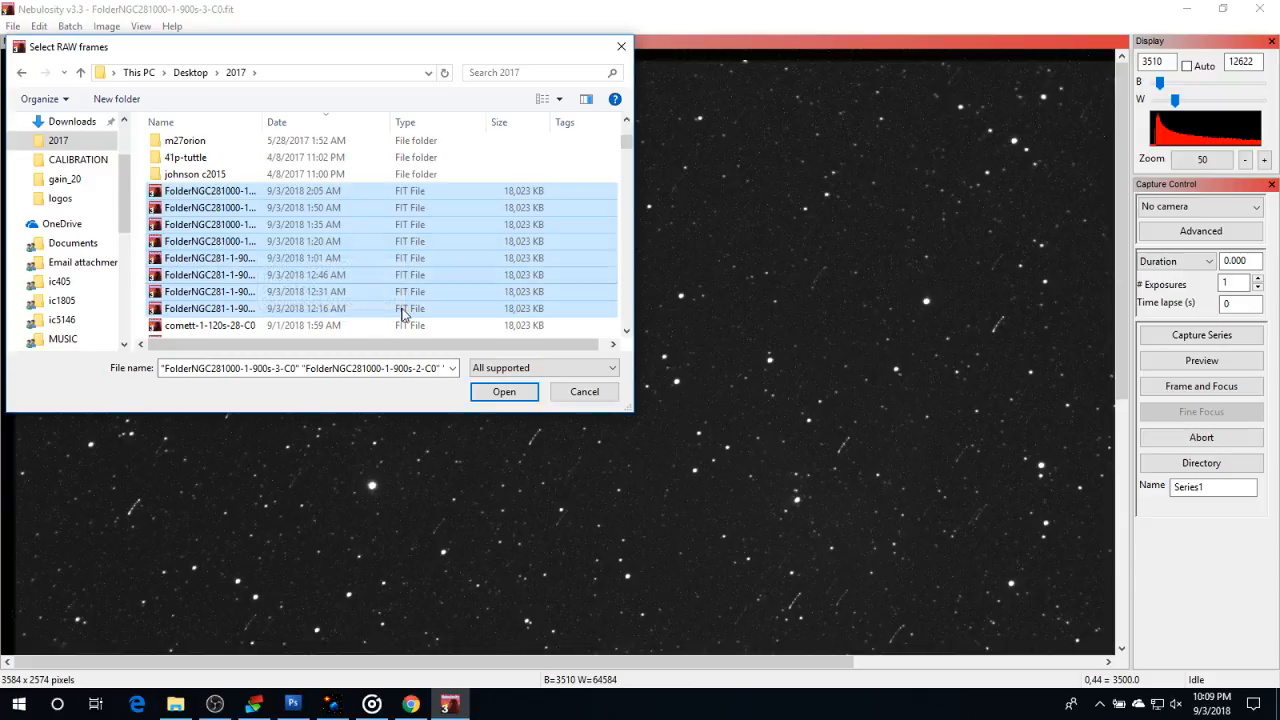
left_click(585, 394)
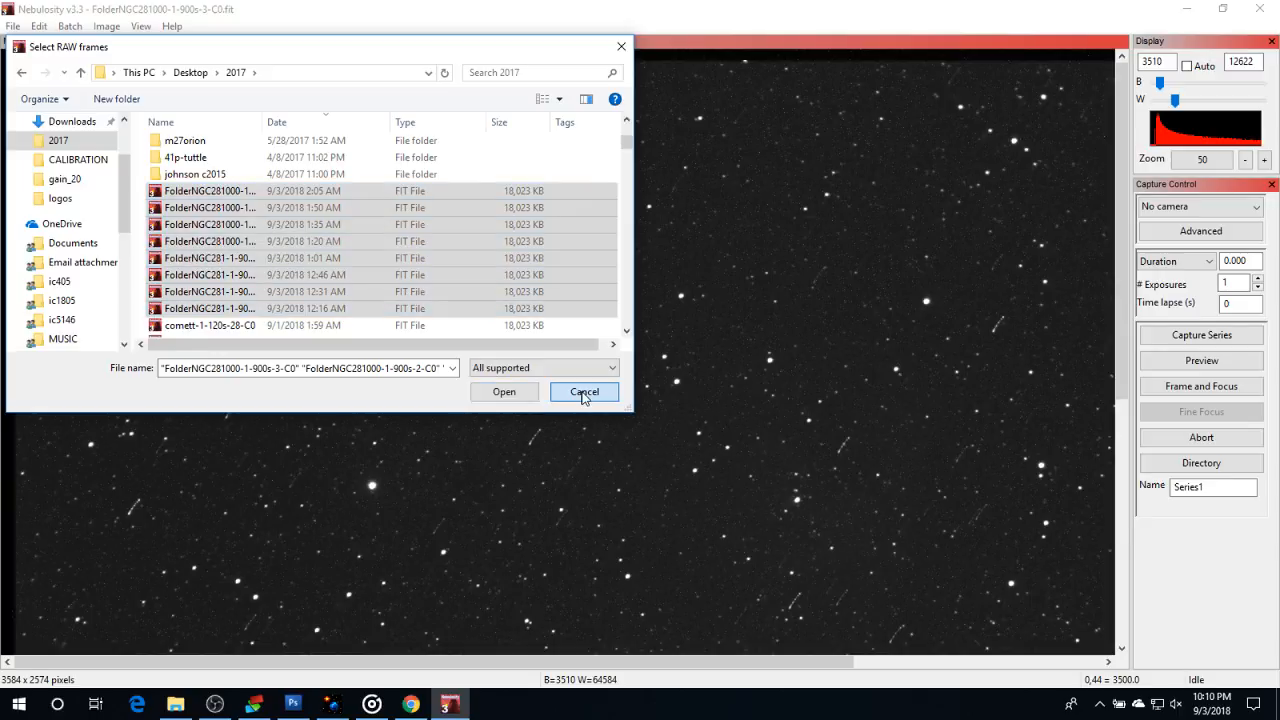
left_click(100, 28)
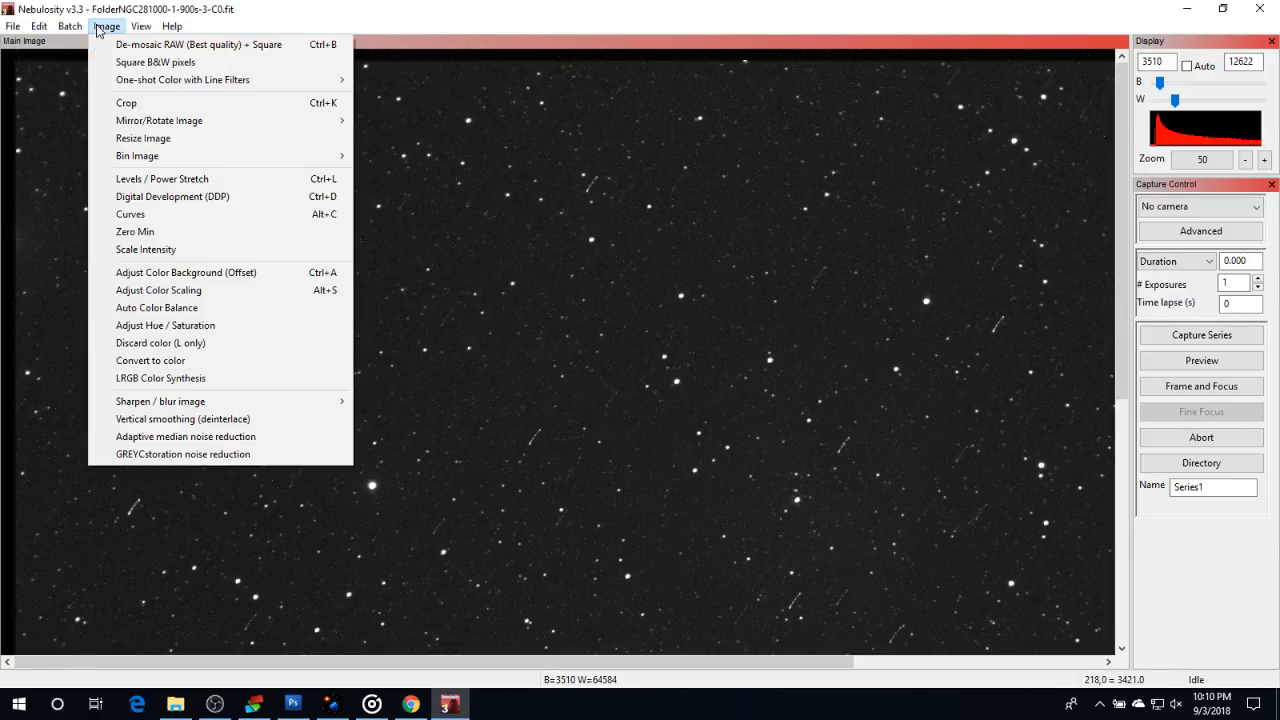
mouse_move(140, 85)
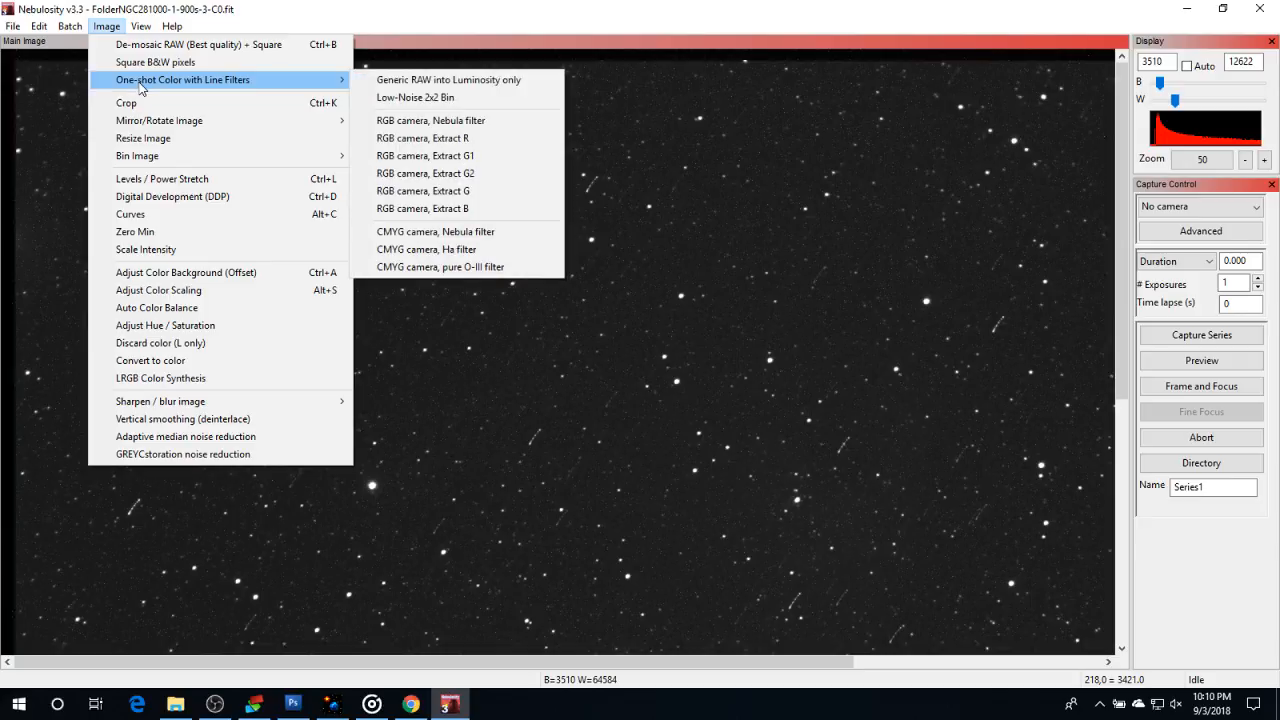
left_click(476, 140)
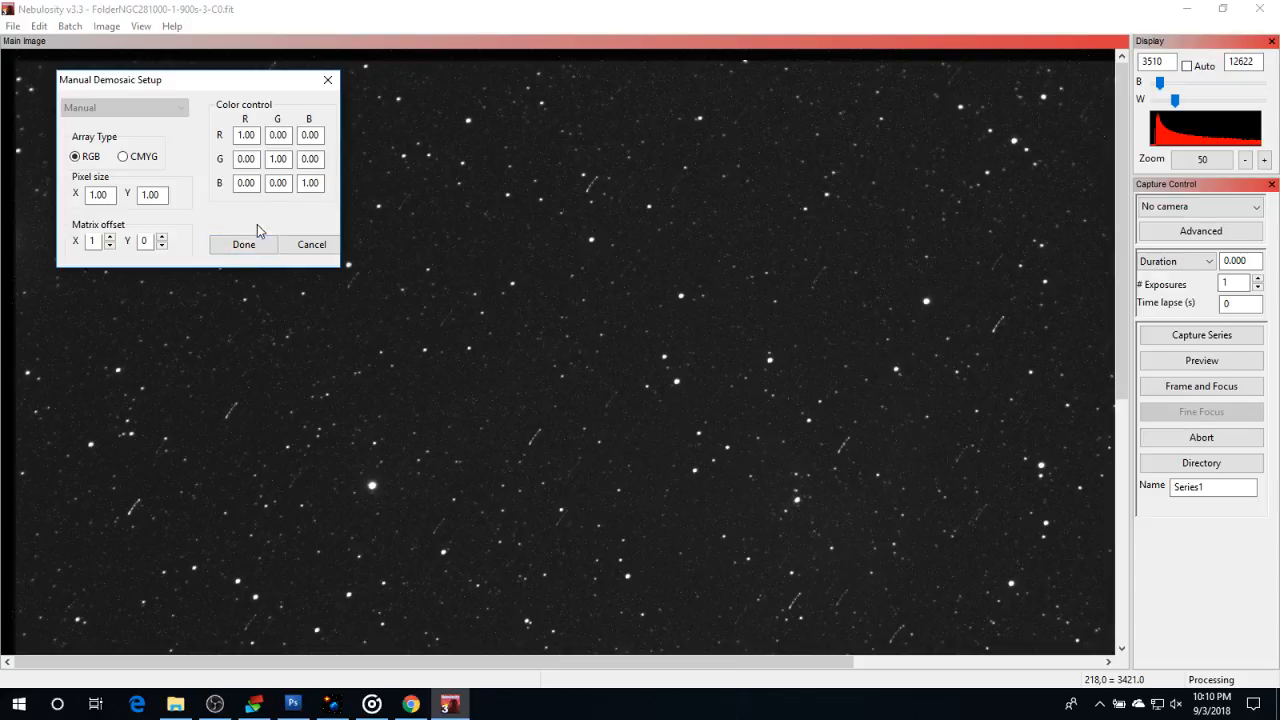
left_click(327, 79)
Batch-extract the red channel (RGB camera, Extract R) from the eight FolderNGC281 900s frames in the 2017 folder, accepting the manual demosaic setup
left_click(69, 27)
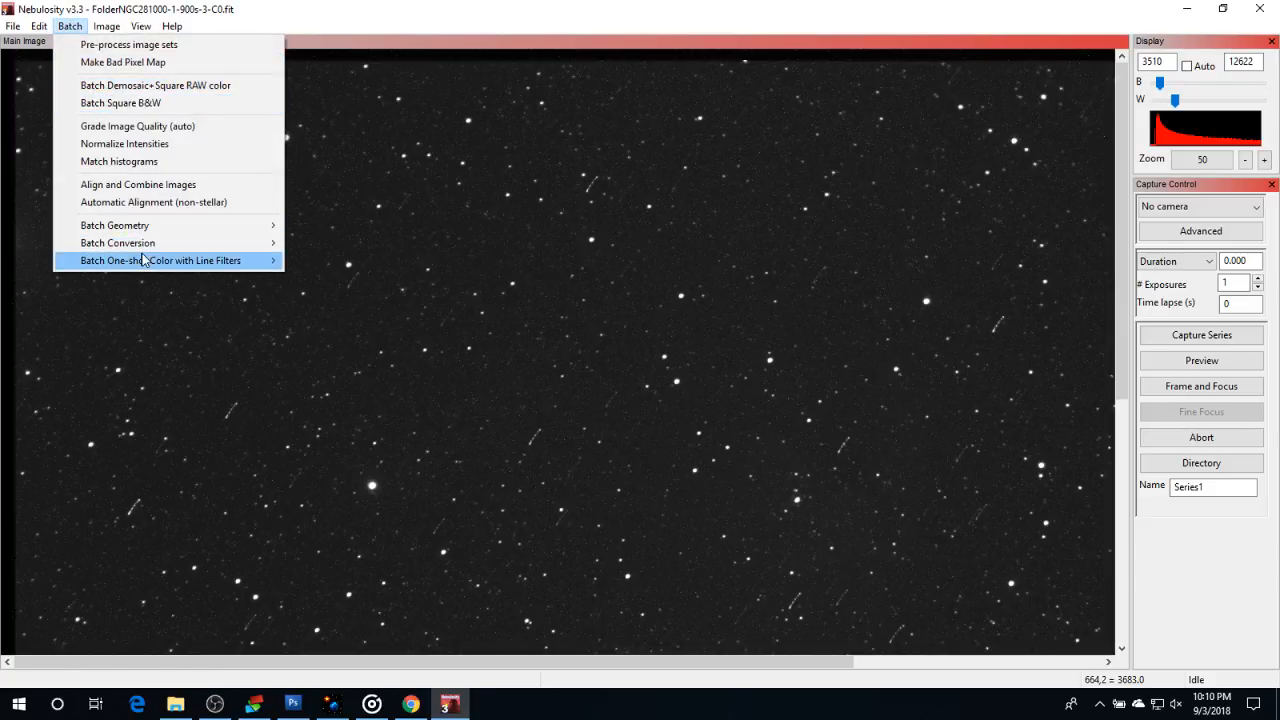
mouse_move(143, 260)
left_click(371, 293)
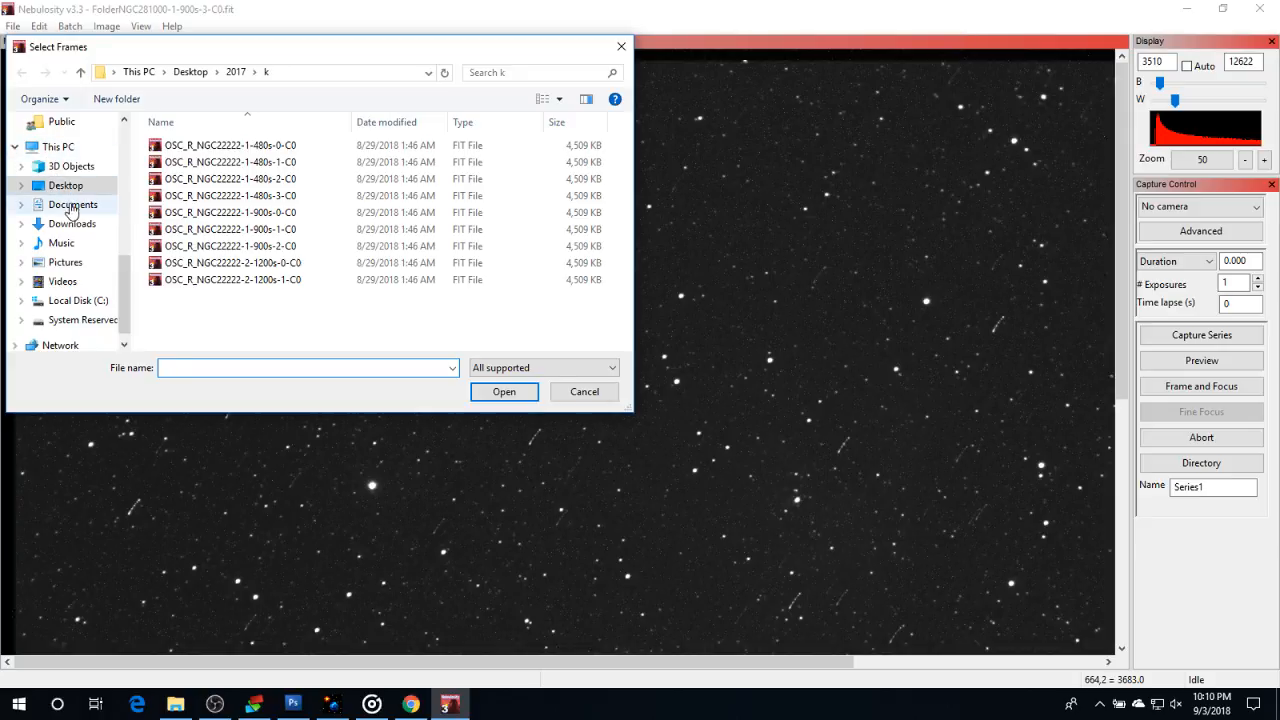
scroll(72, 208, "up", 1)
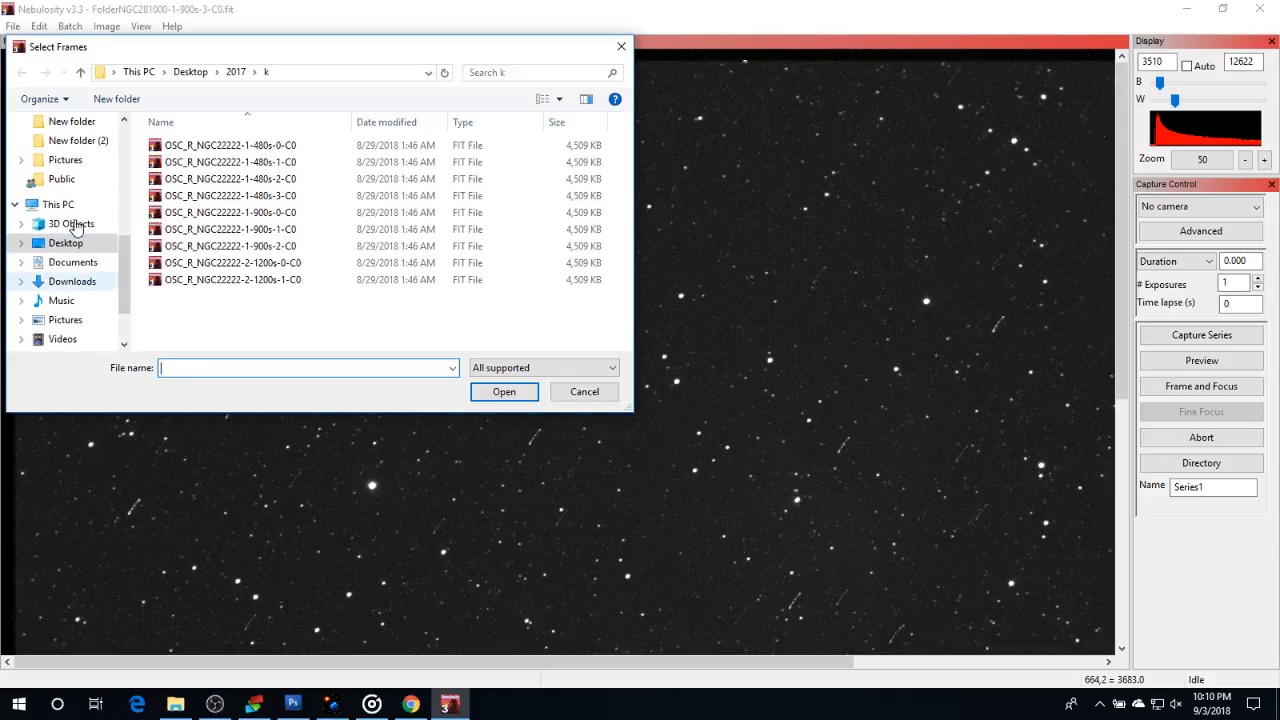
left_click(236, 72)
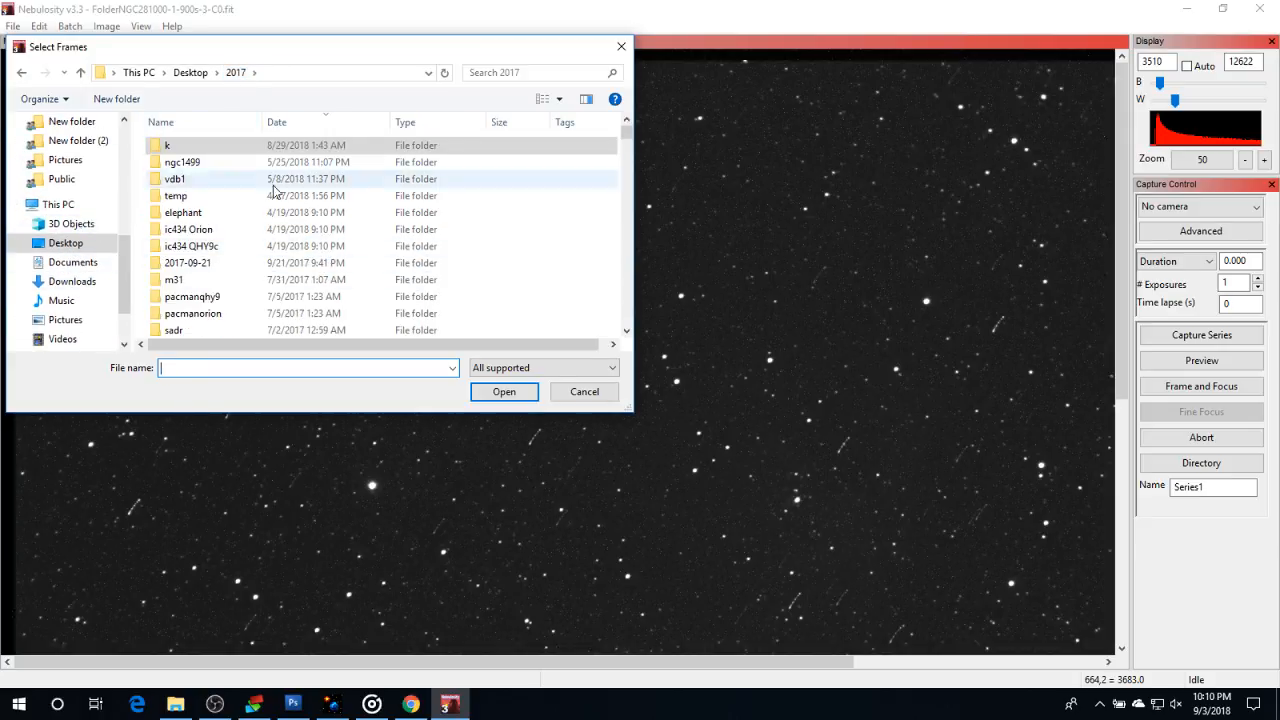
scroll(273, 190, "down", 5)
left_click_drag(145, 155, 170, 287)
left_click(478, 389)
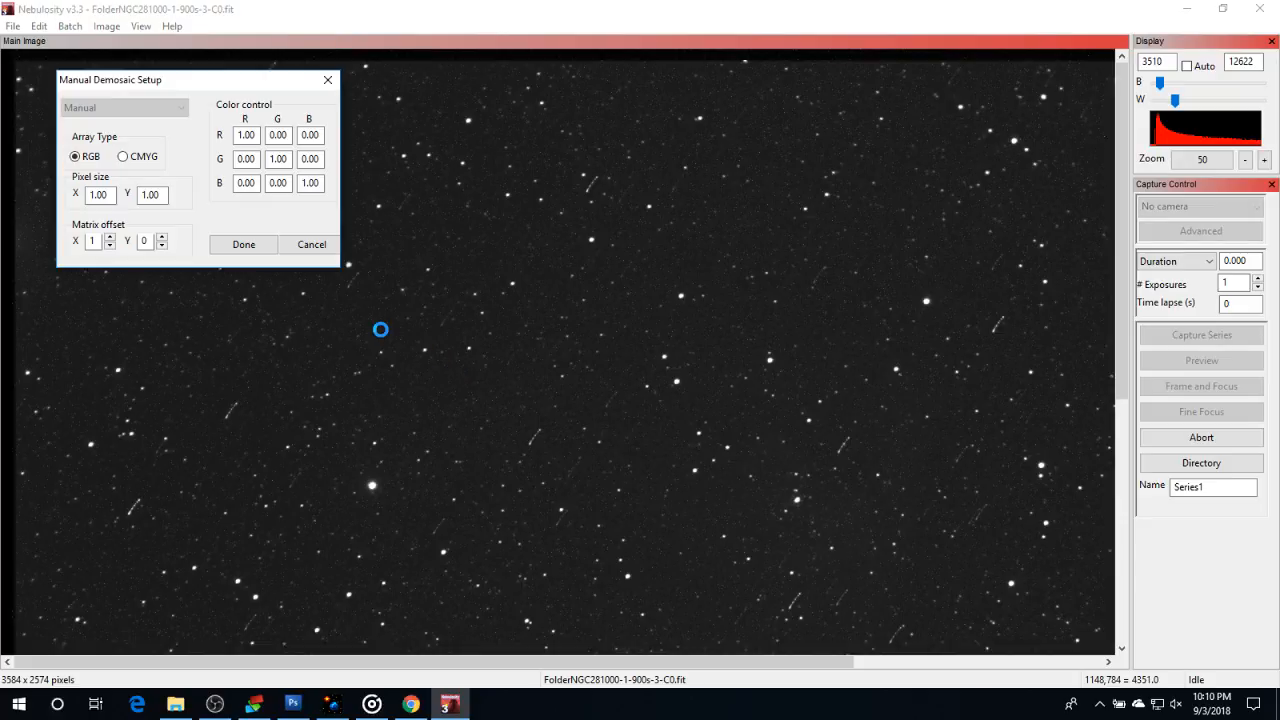
left_click(217, 245)
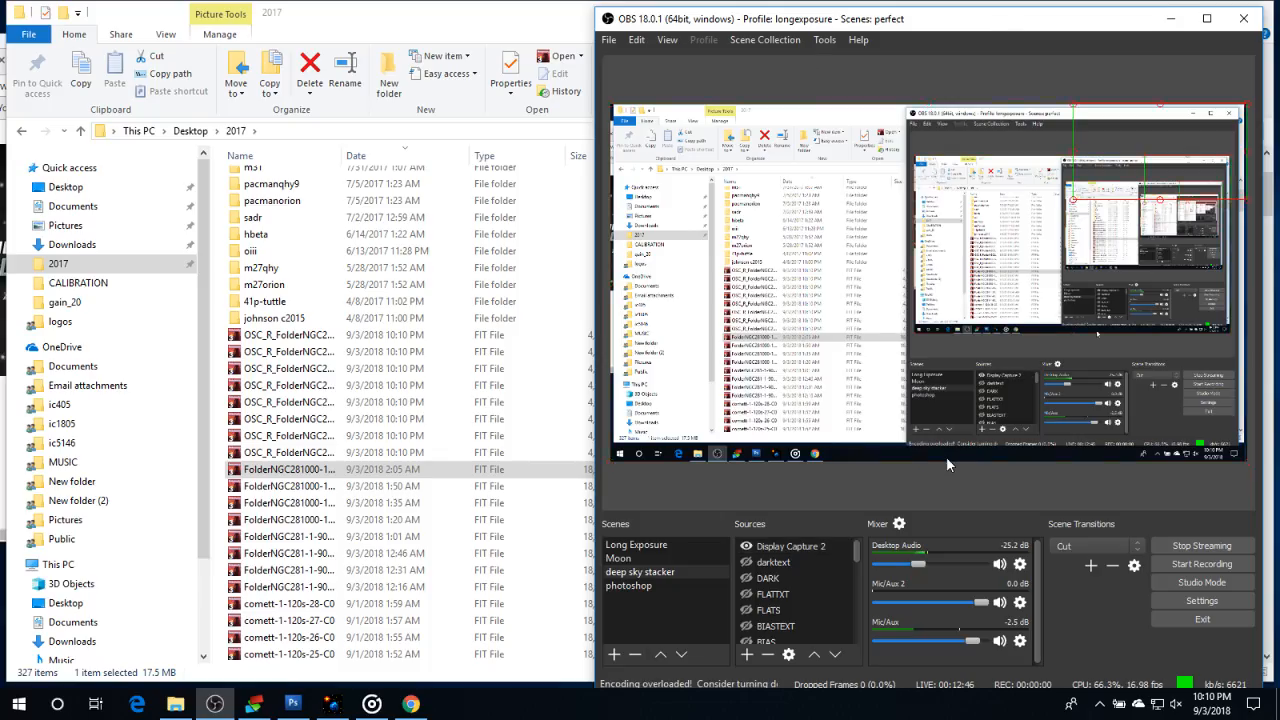
Hide Display Capture 2 in OBS and remove all the original FolderNGC281 light frames from the DeepSkyStacker list
left_click(748, 548)
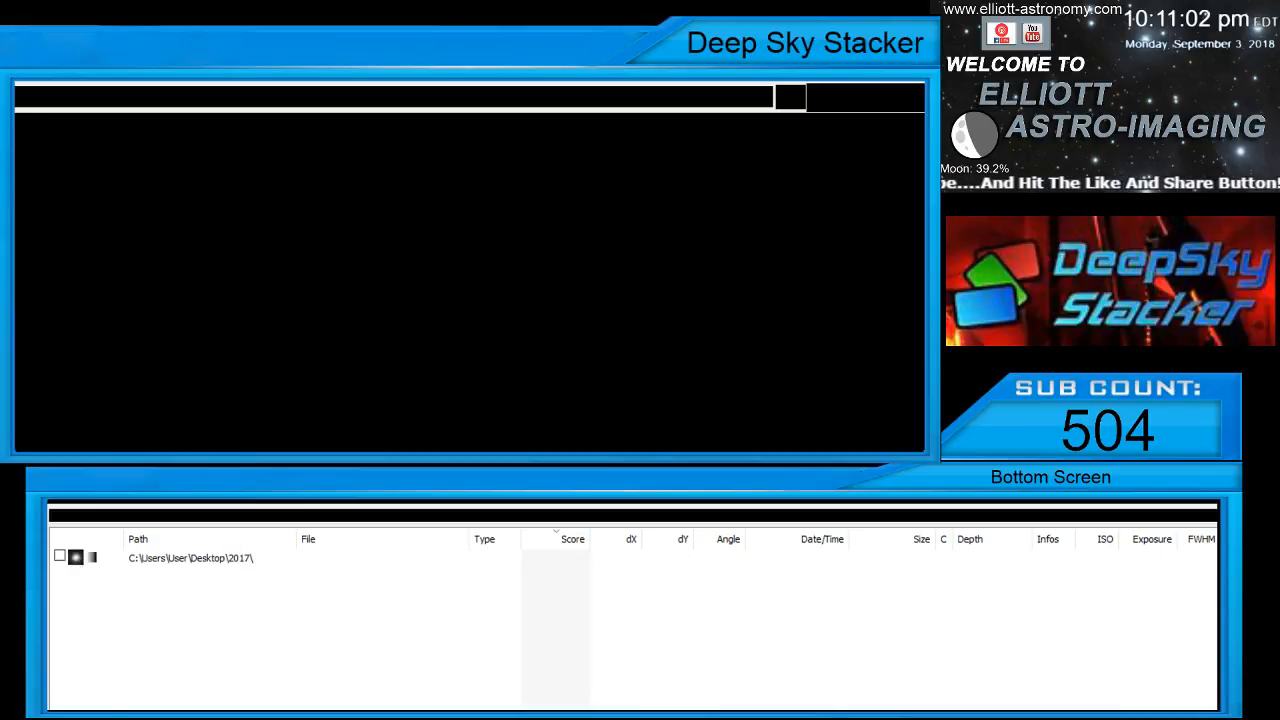
left_click(157, 540)
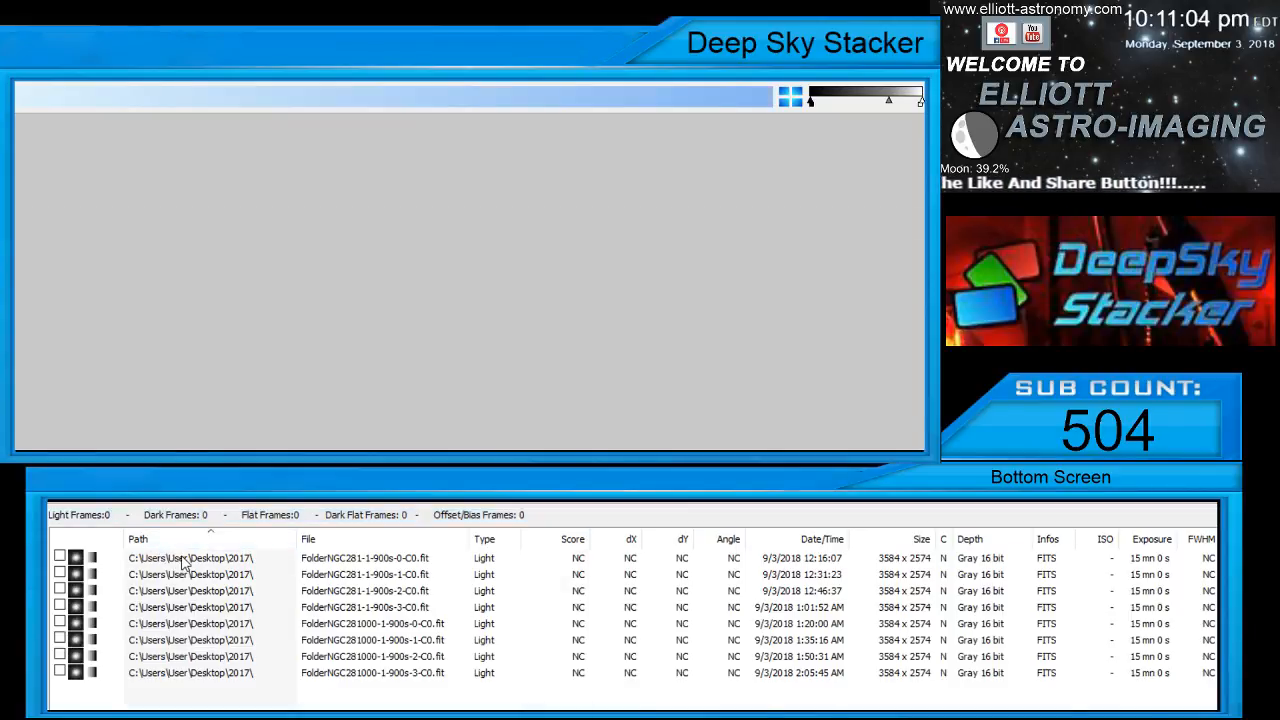
left_click(171, 557)
left_click(179, 672)
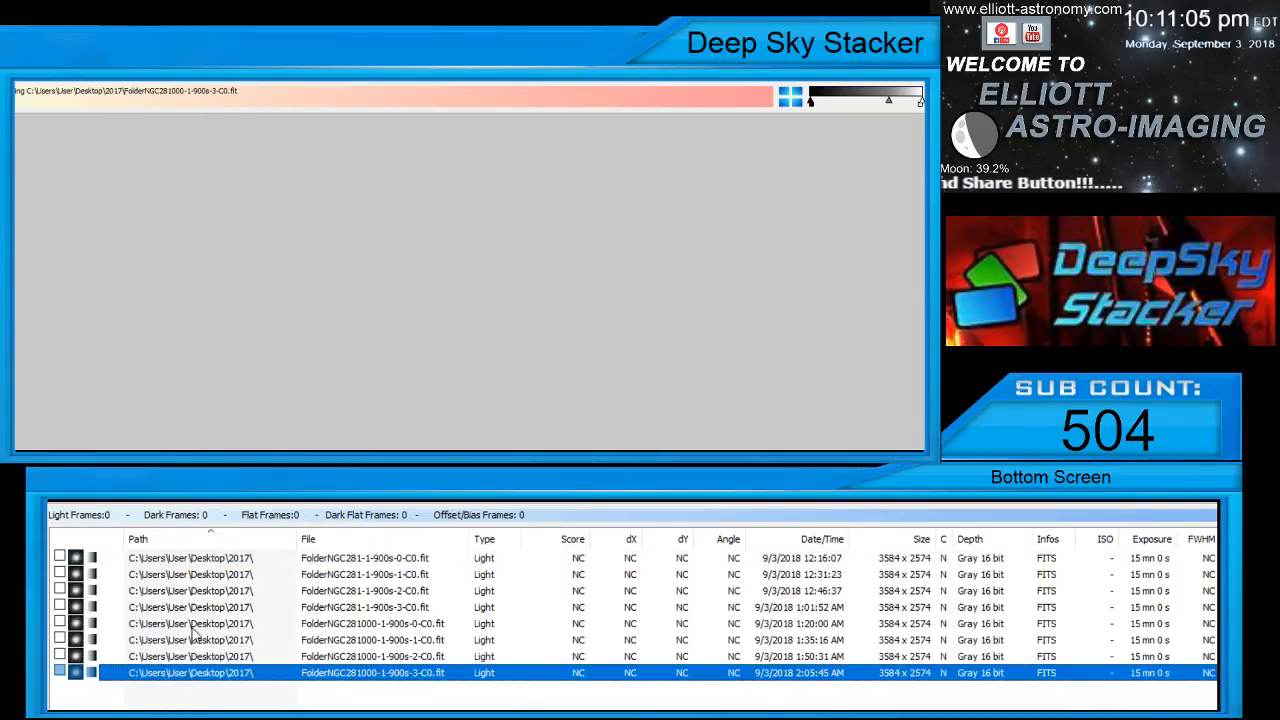
left_click(225, 560, "shift")
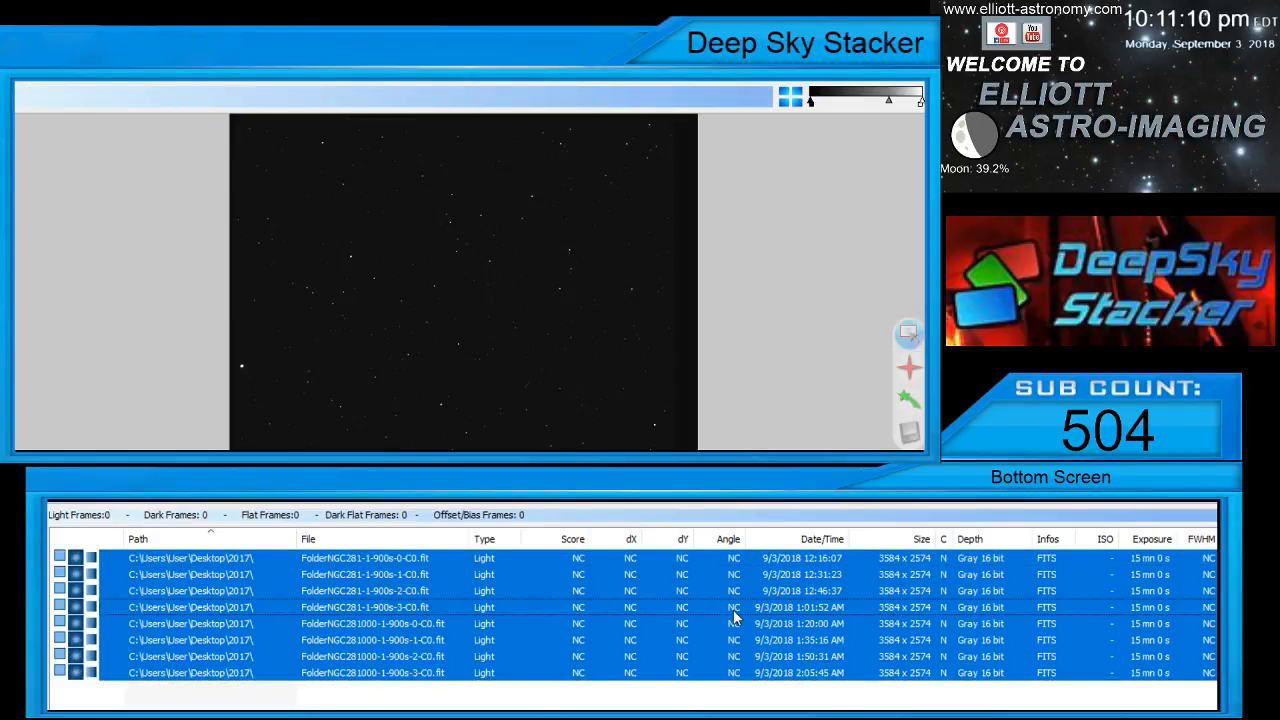
key("Delete")
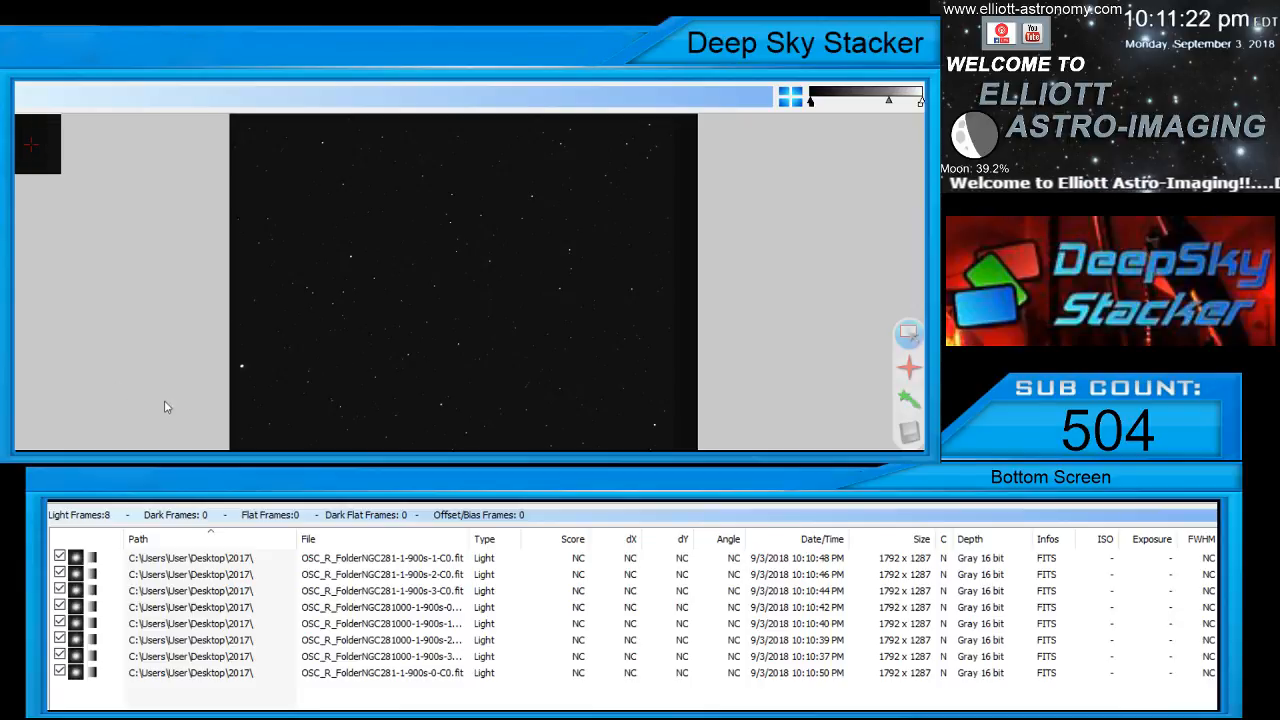
Preview OSC_R_FolderNGC281-1-900s-1-C0.fit and adjust its black and midtone display levels to bring out the nebula, viewed close up
left_click(310, 562)
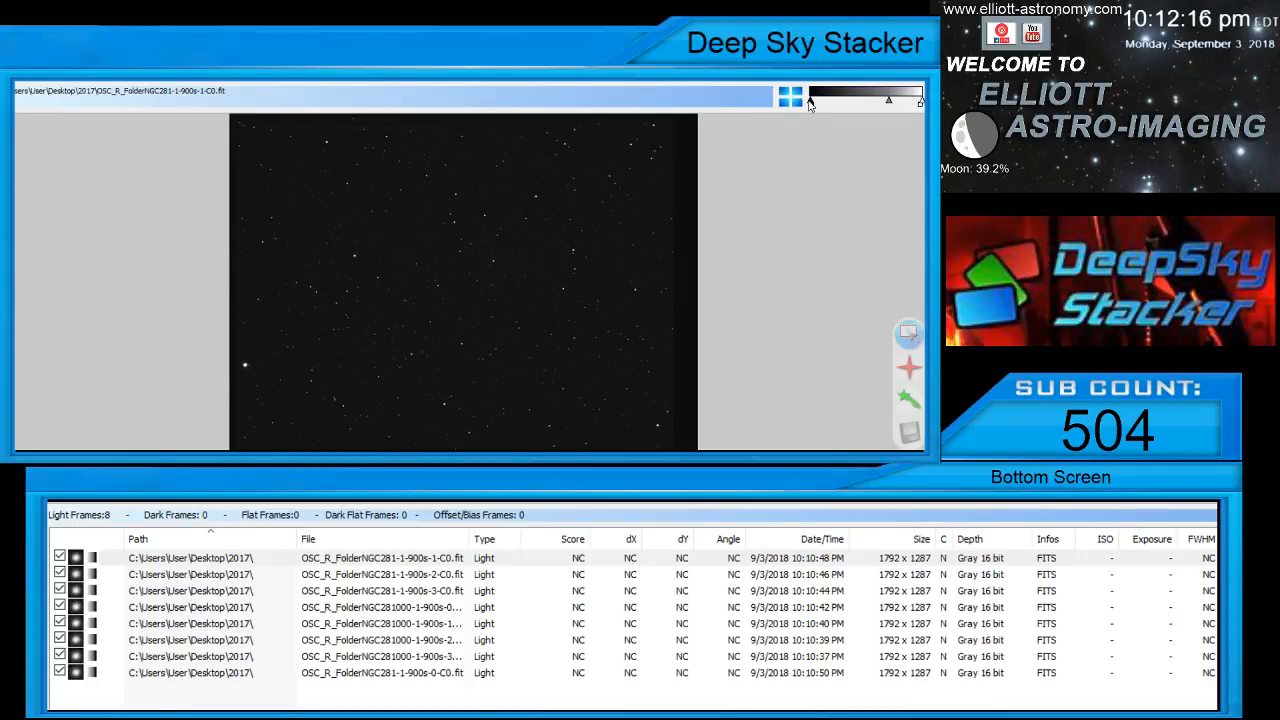
left_click_drag(889, 103, 865, 105)
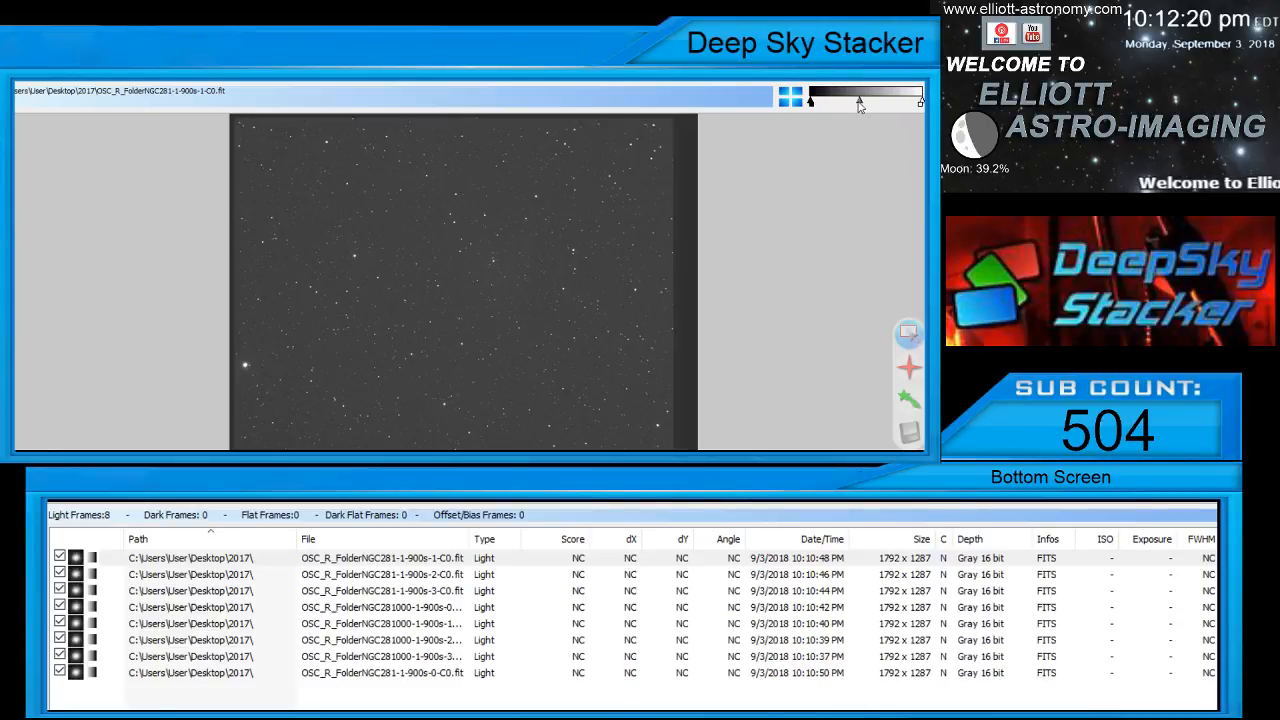
left_click_drag(858, 105, 846, 104)
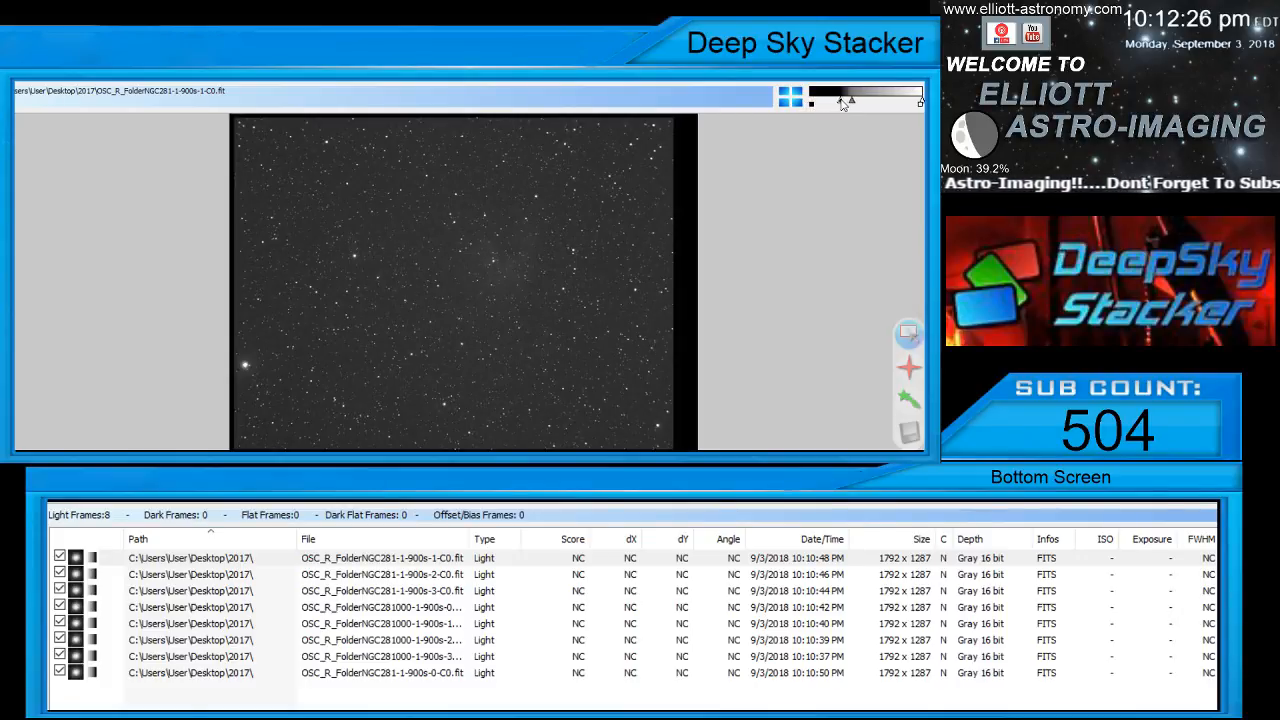
left_click_drag(846, 104, 846, 104)
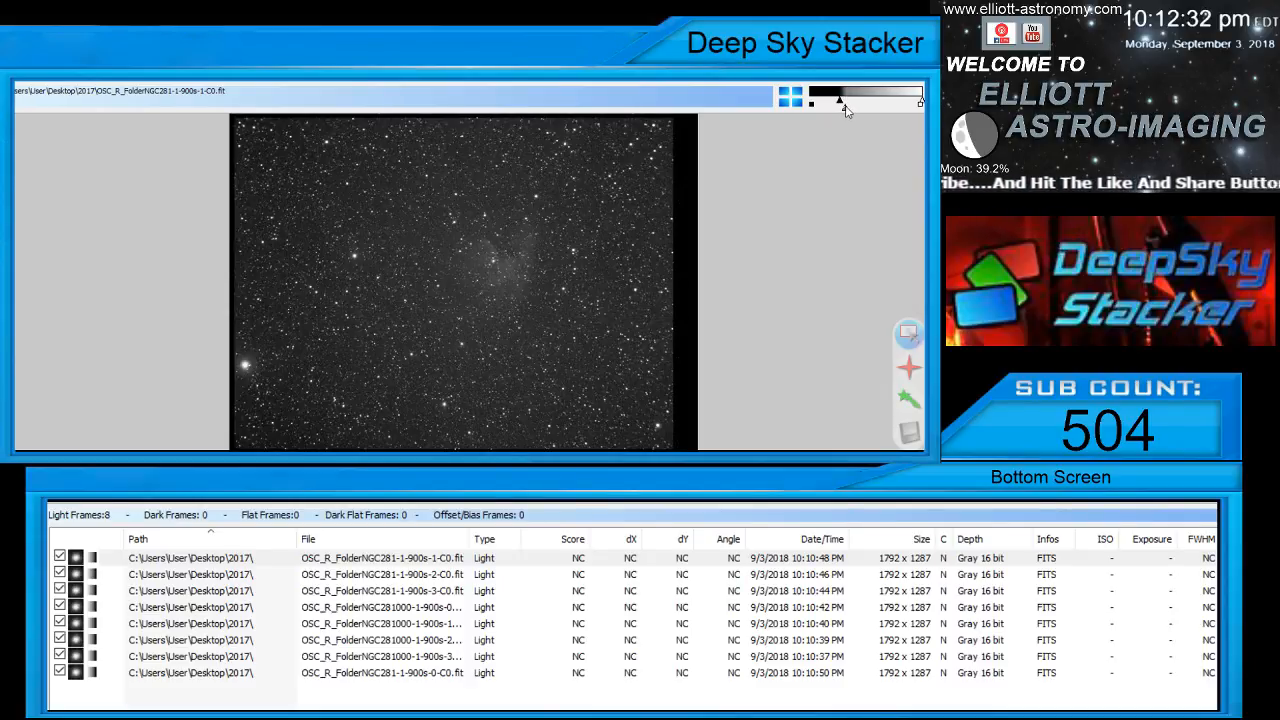
left_click_drag(843, 107, 841, 104)
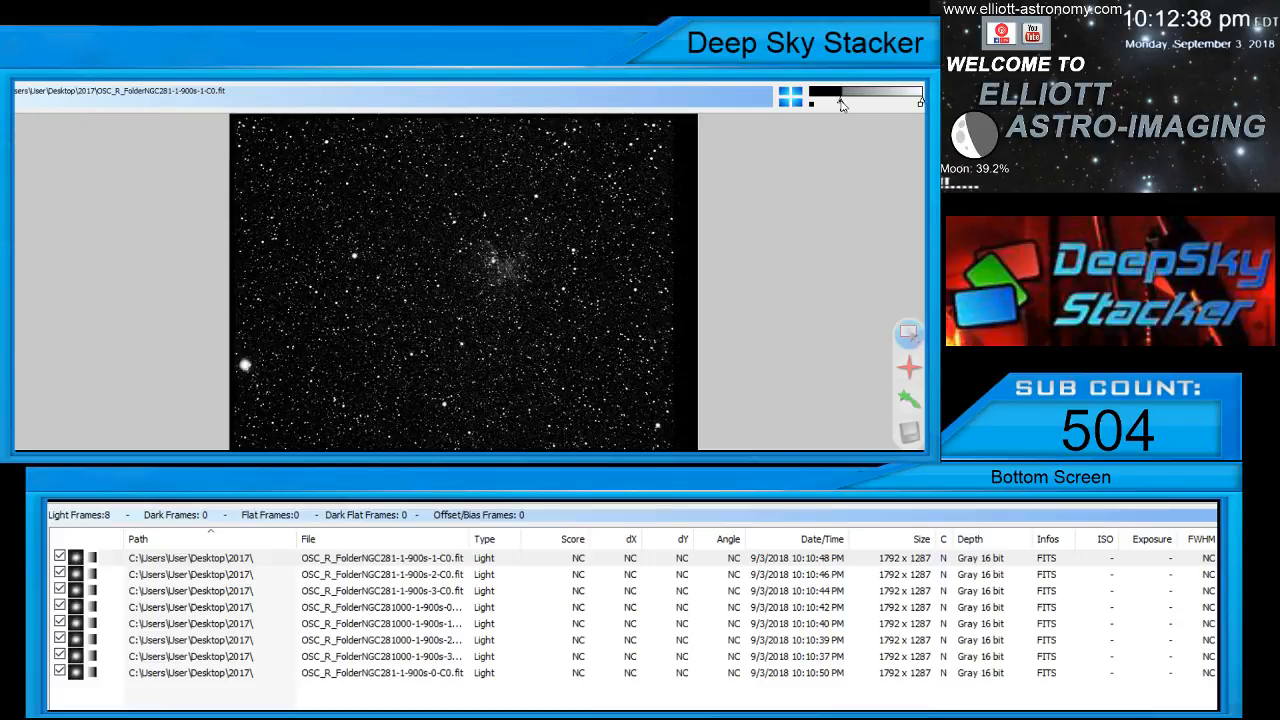
left_click_drag(841, 101, 840, 102)
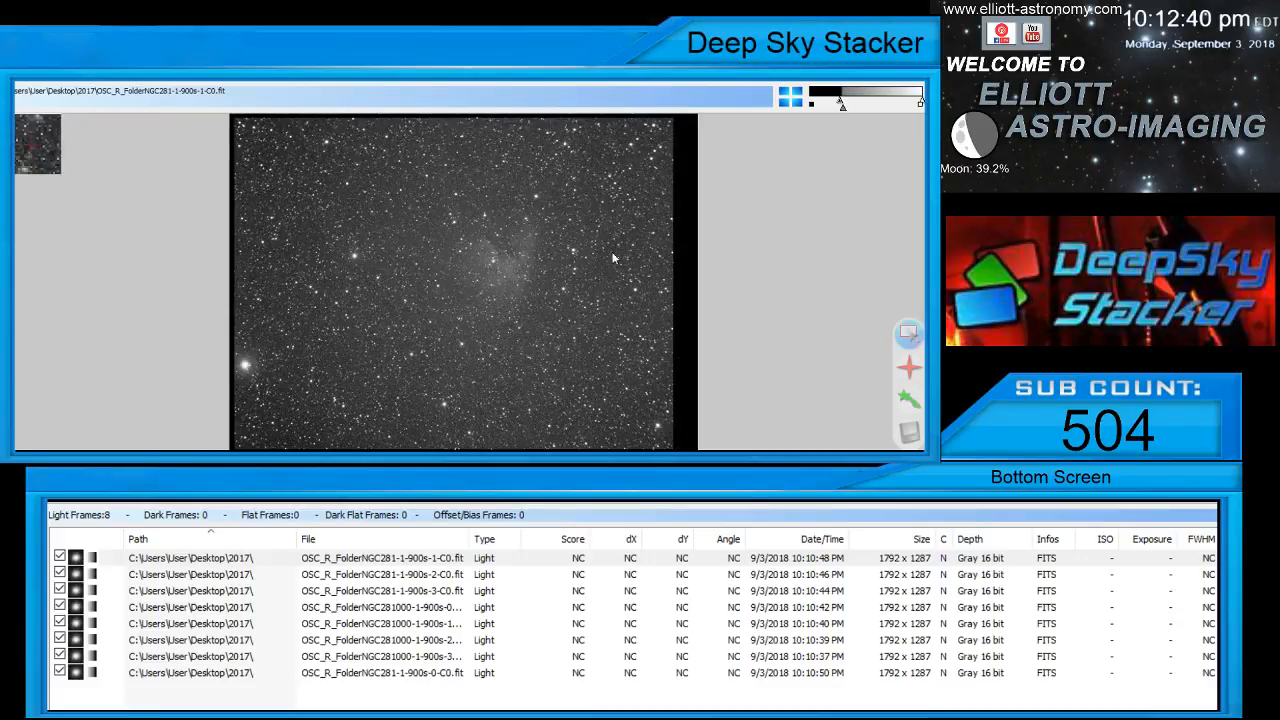
scroll(495, 265, "up", 1)
scroll(497, 253, "up", 1)
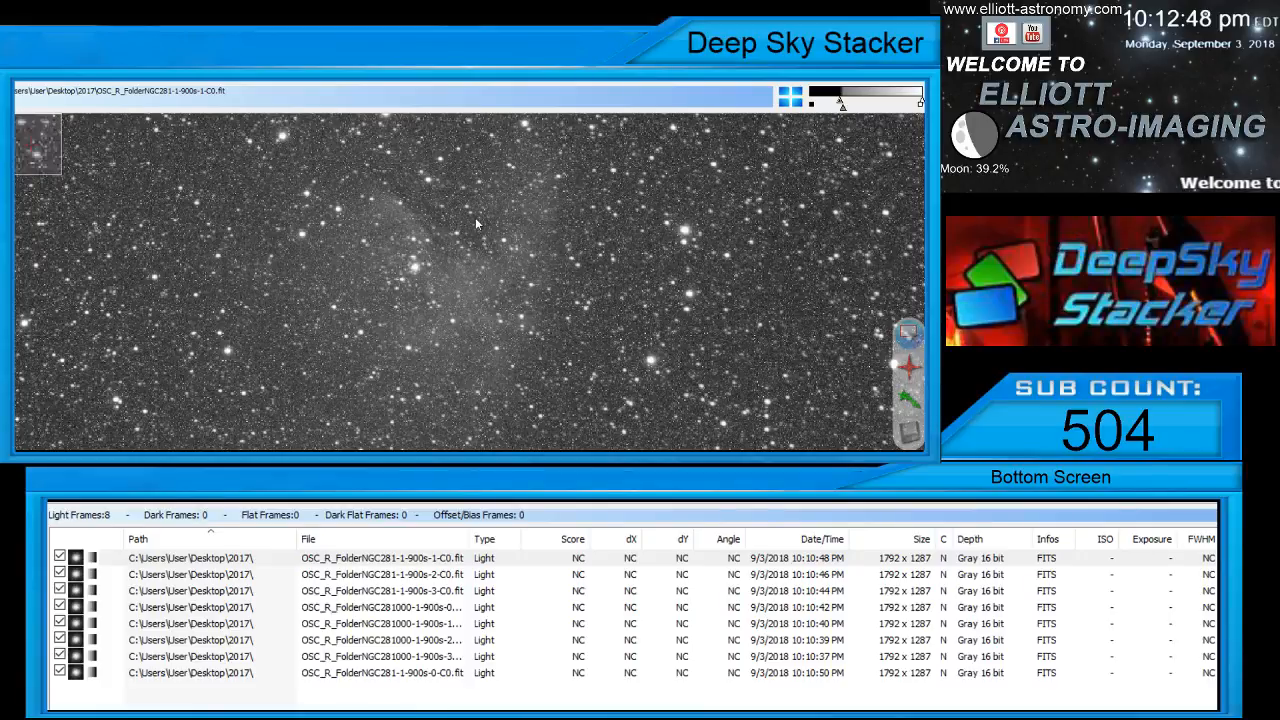
left_click(316, 578)
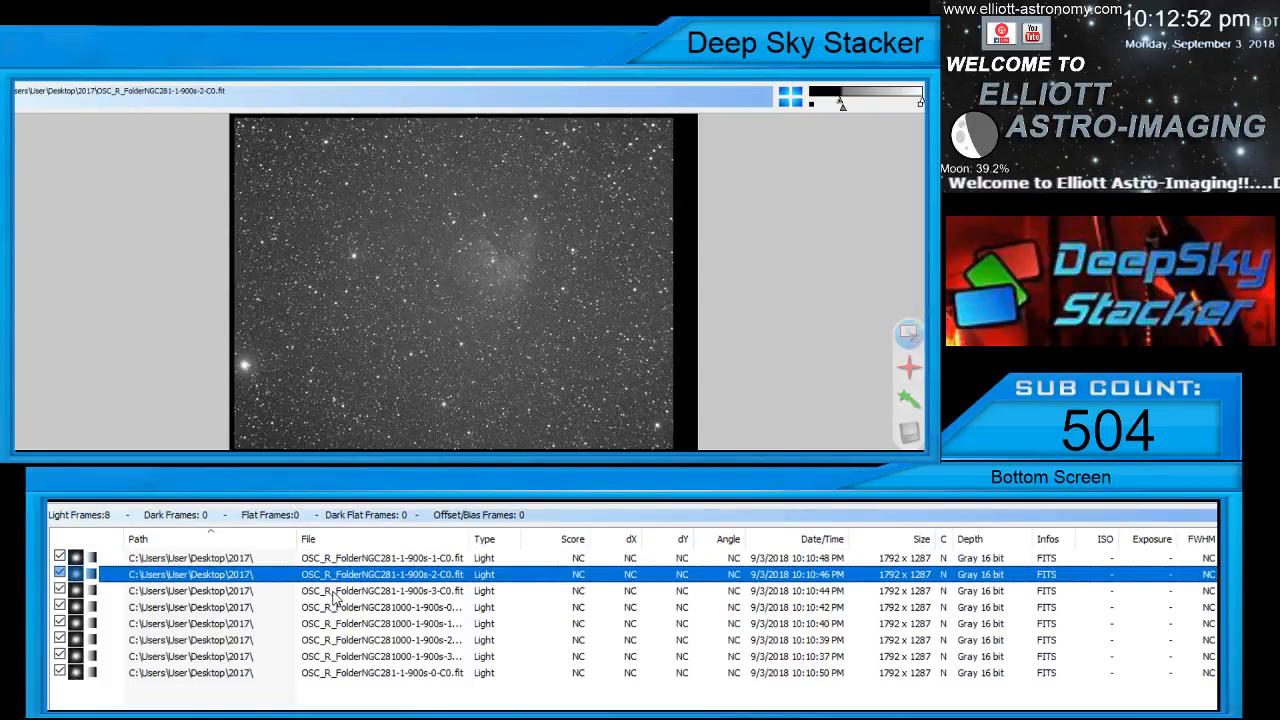
left_click(335, 594)
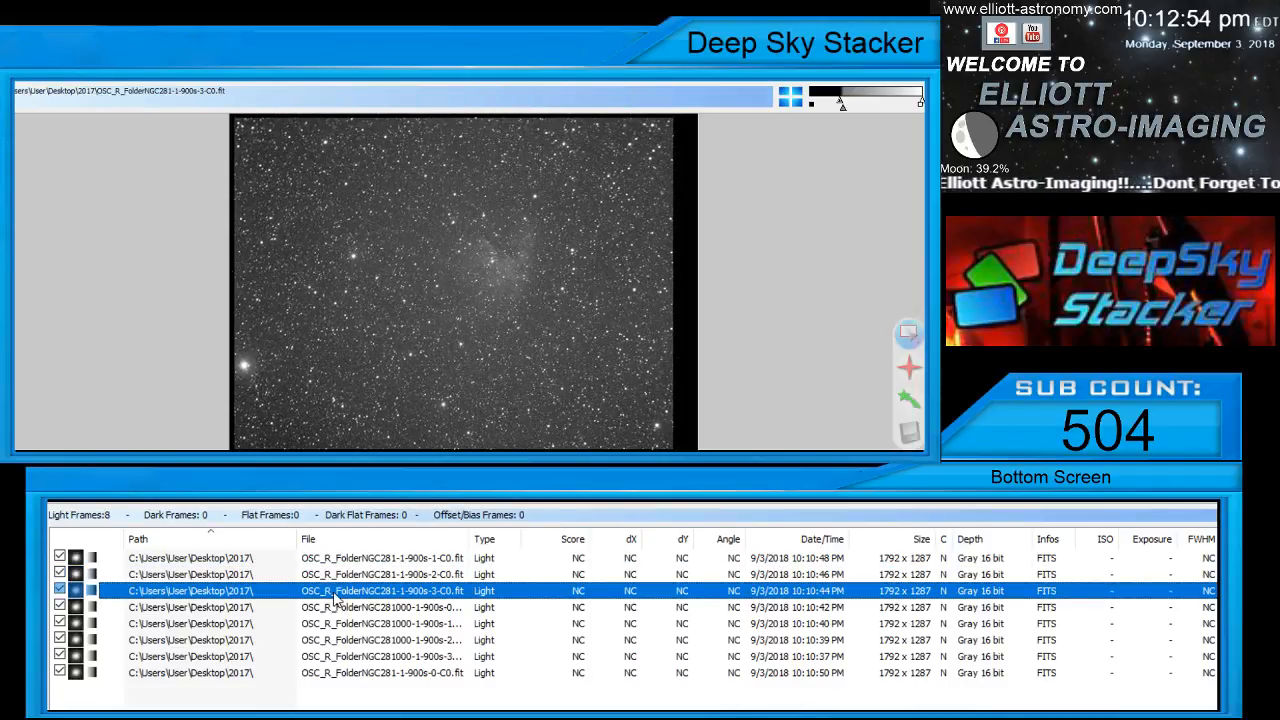
left_click(336, 610)
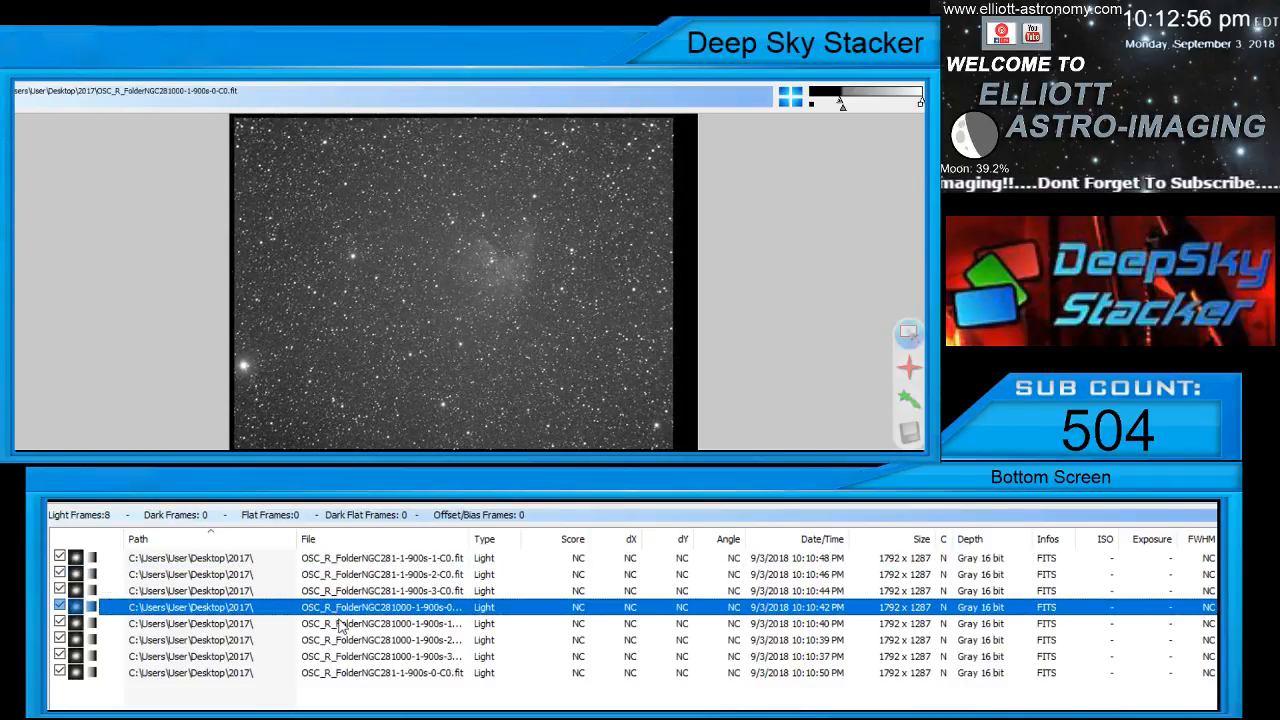
left_click(340, 628)
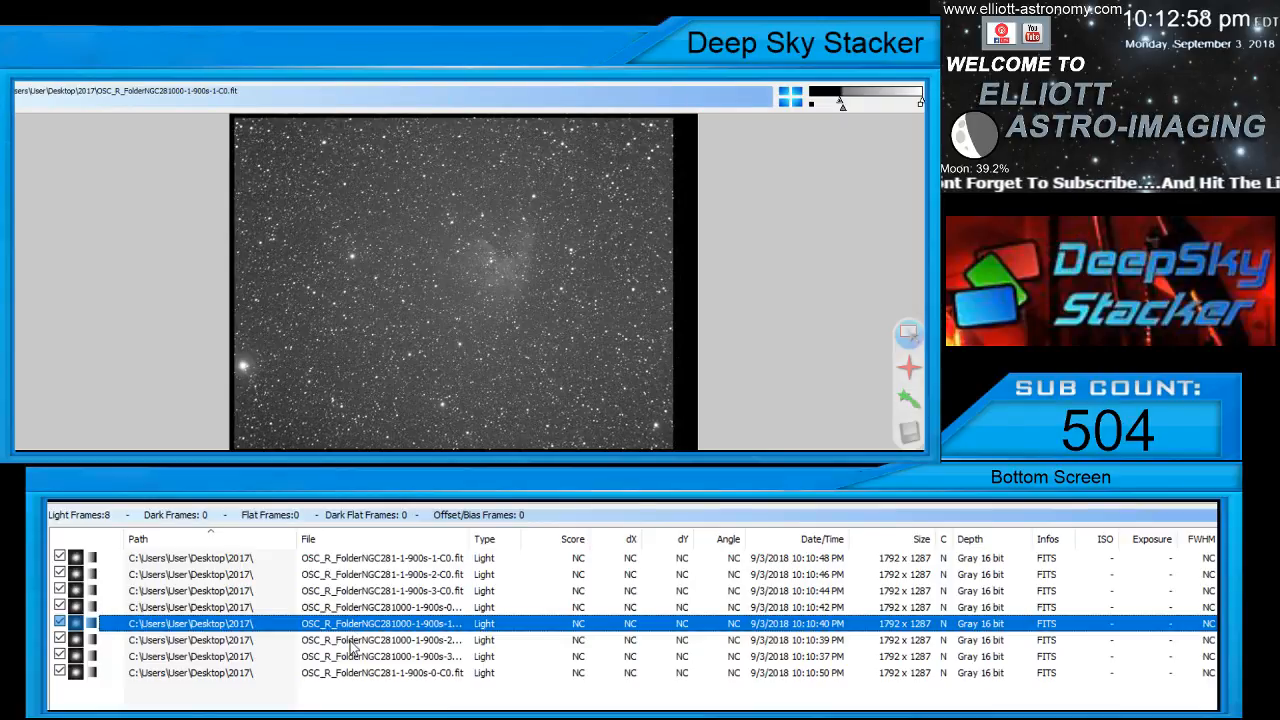
left_click(352, 642)
left_click(354, 654)
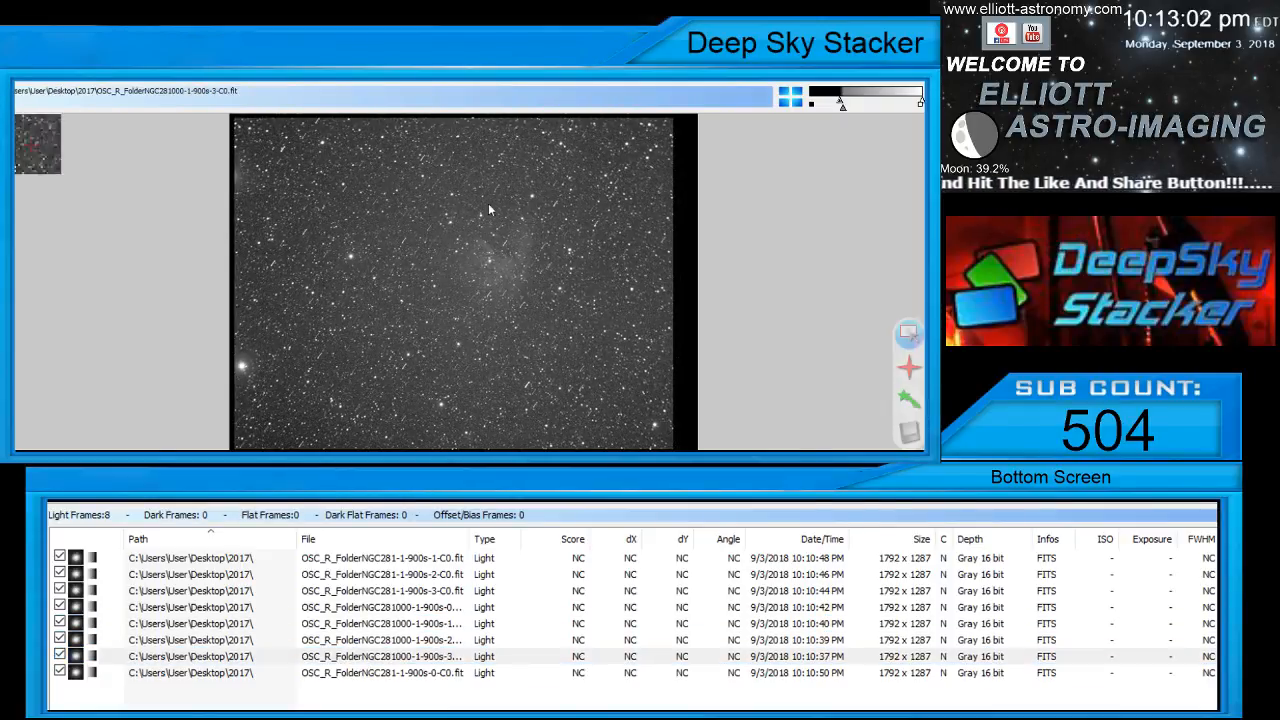
left_click(59, 656)
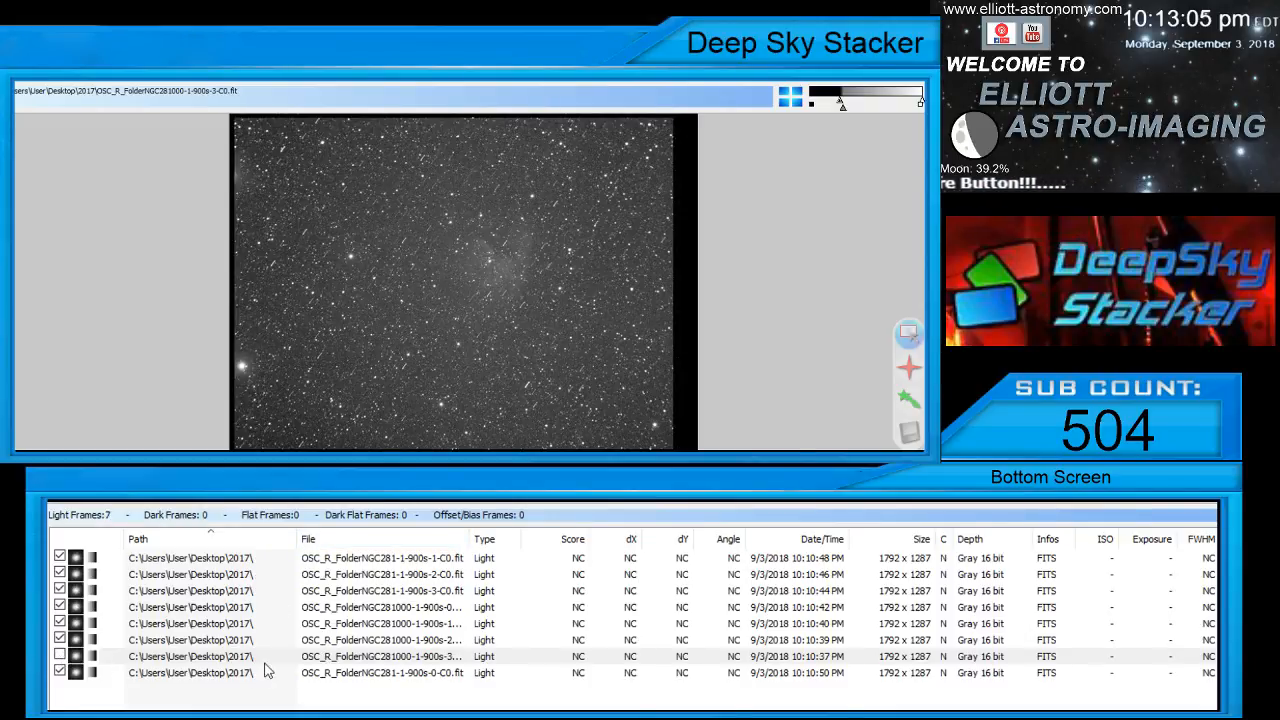
left_click(350, 656)
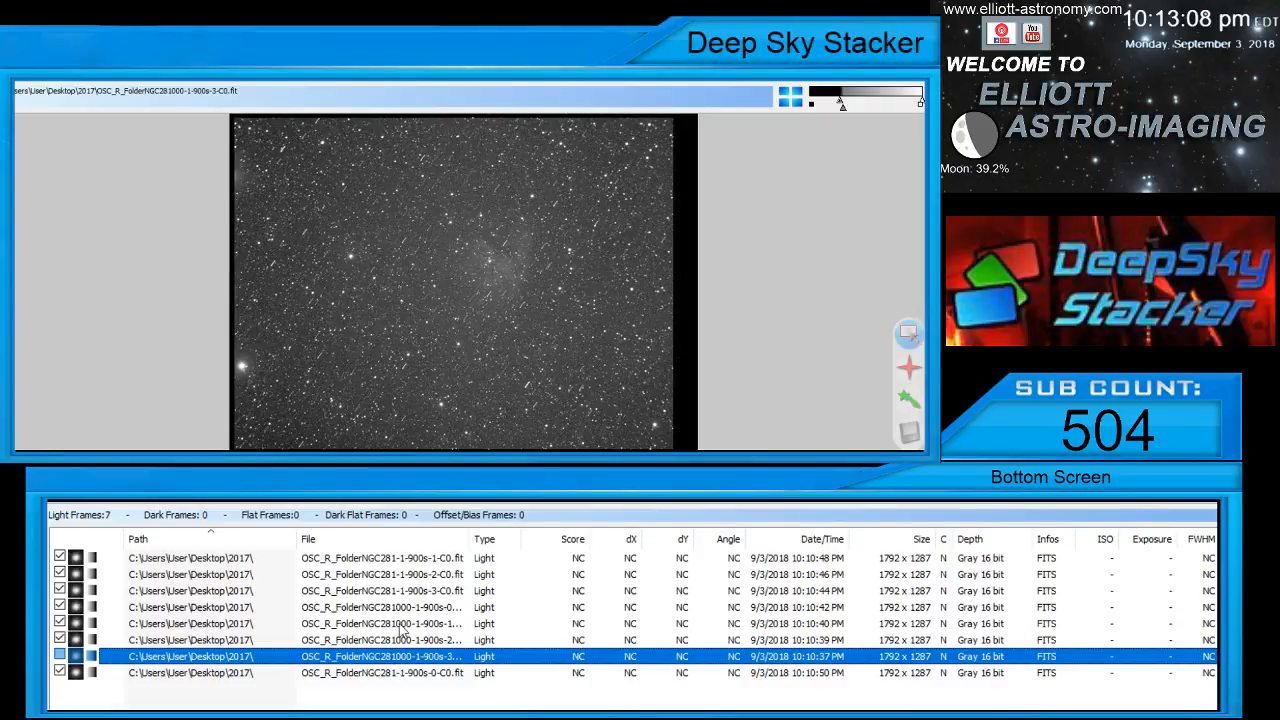
key("Delete")
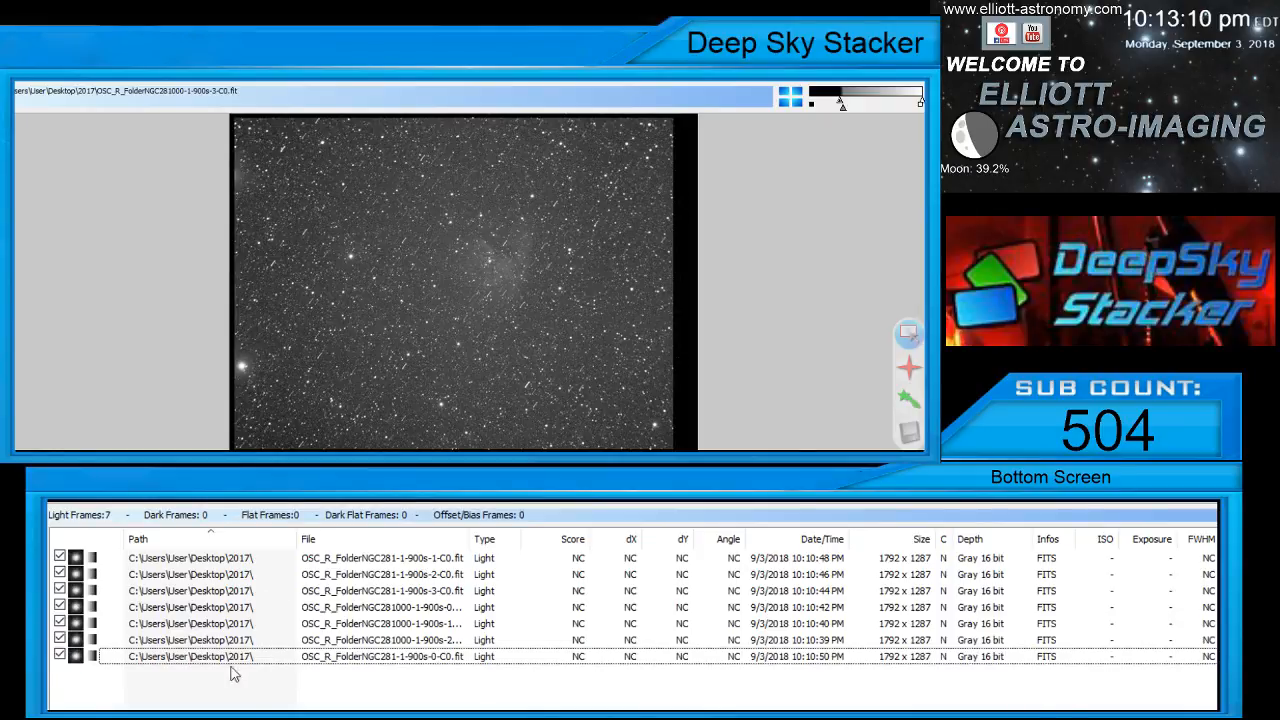
Check the remaining OSC_R_FolderNGC281-1-900s frames 0 to 3 in the preview, returning to OSC_R_FolderNGC281-1-900s-1-C0.fit
left_click(277, 657)
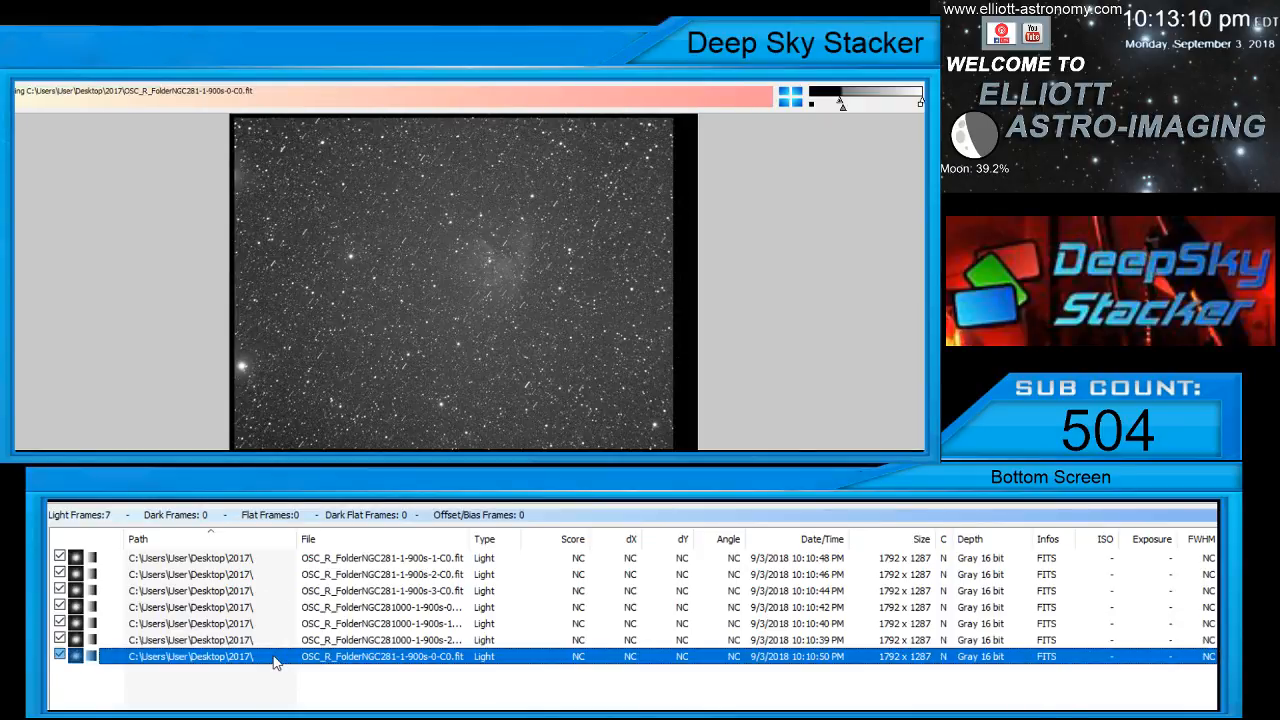
left_click(335, 562)
left_click(341, 576)
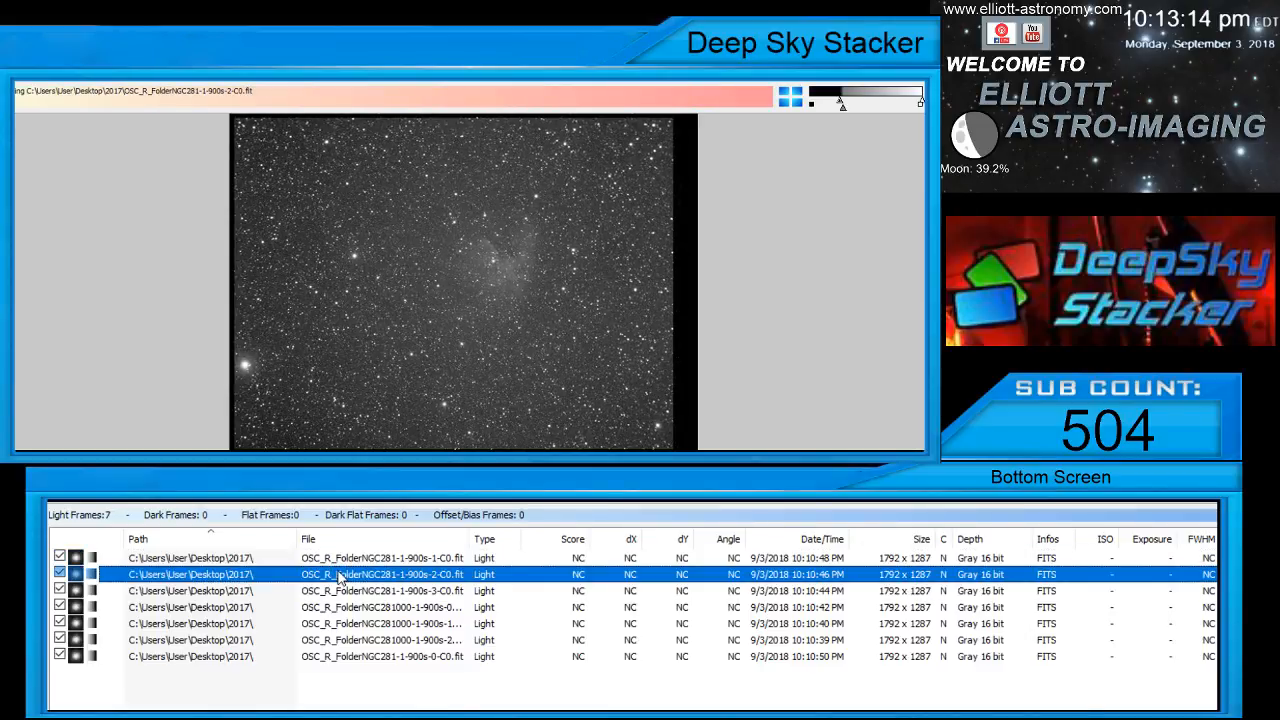
left_click(343, 591)
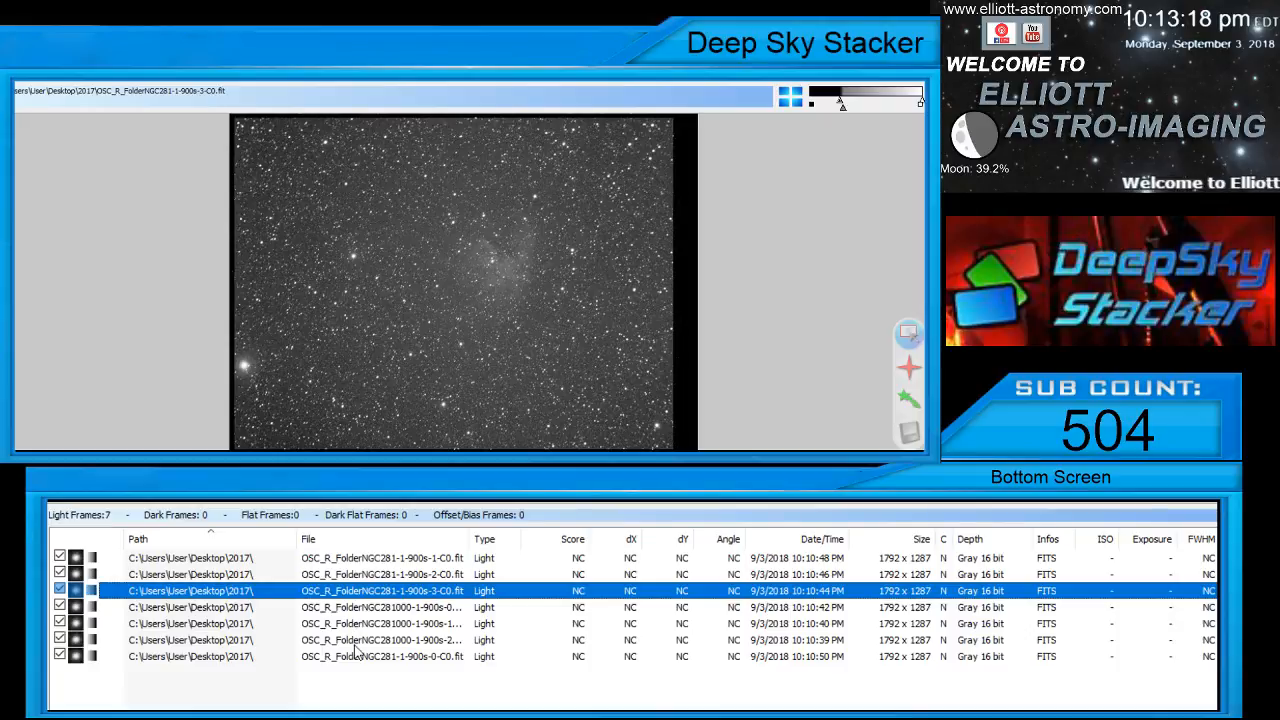
left_click(365, 696)
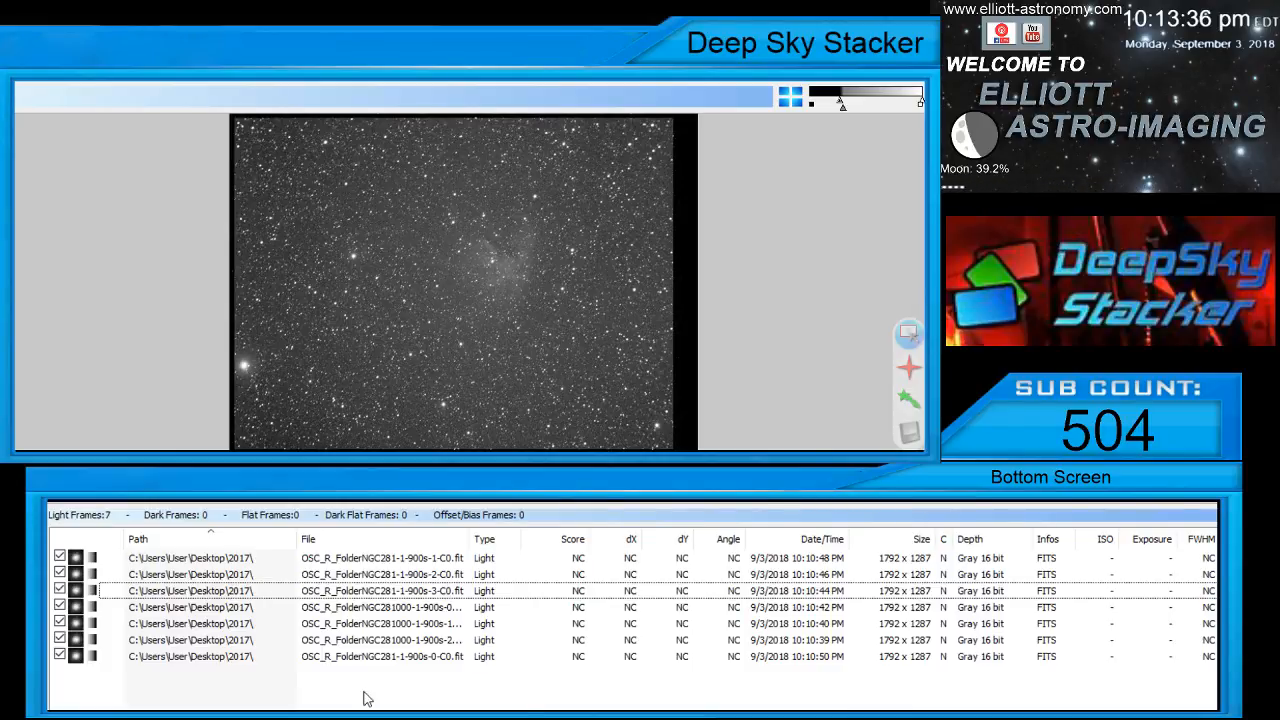
left_click(435, 560)
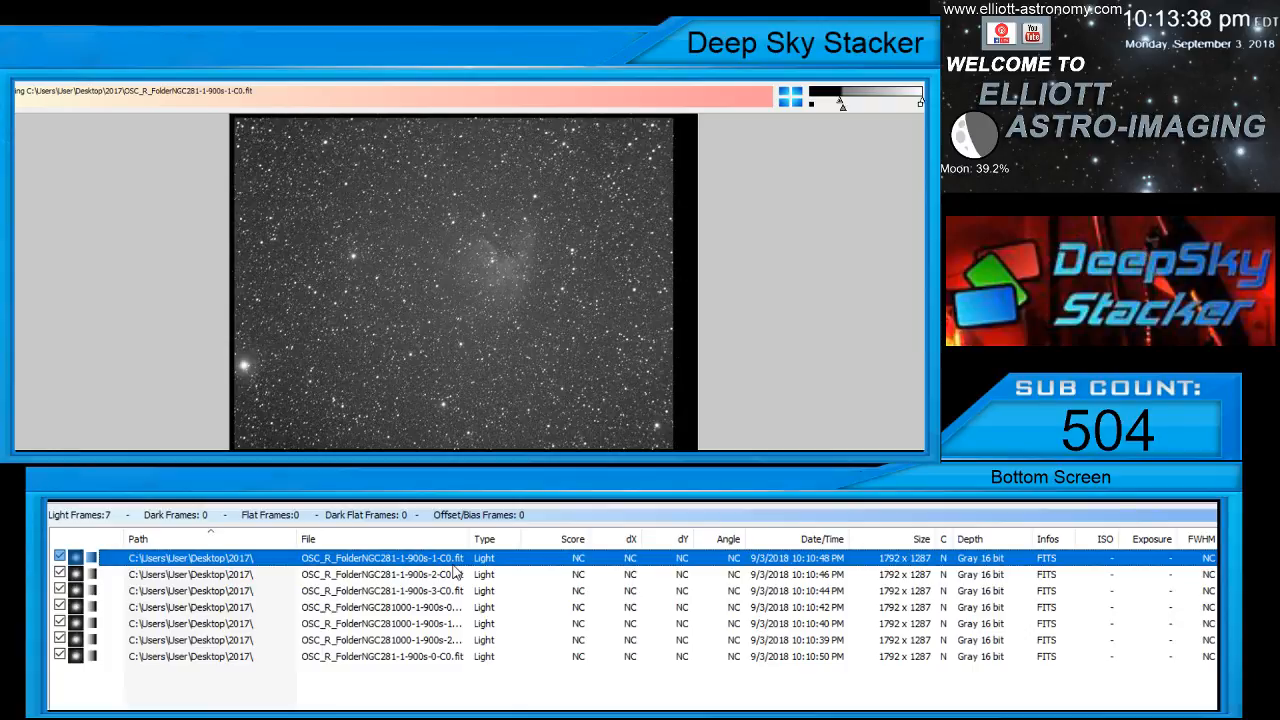
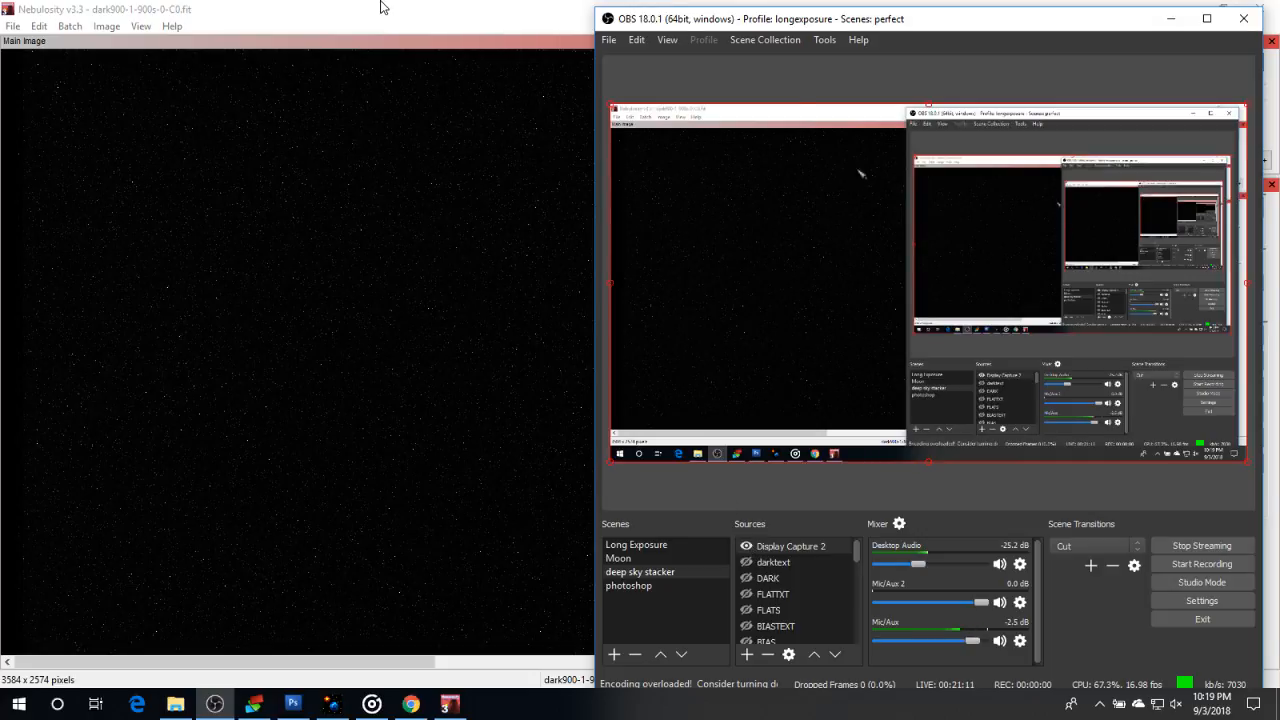
Switch to Nebulosity and examine the hot pixels across dark900-1-900s-0-C0.fit at several zoom levels up to 400
left_click(380, 8)
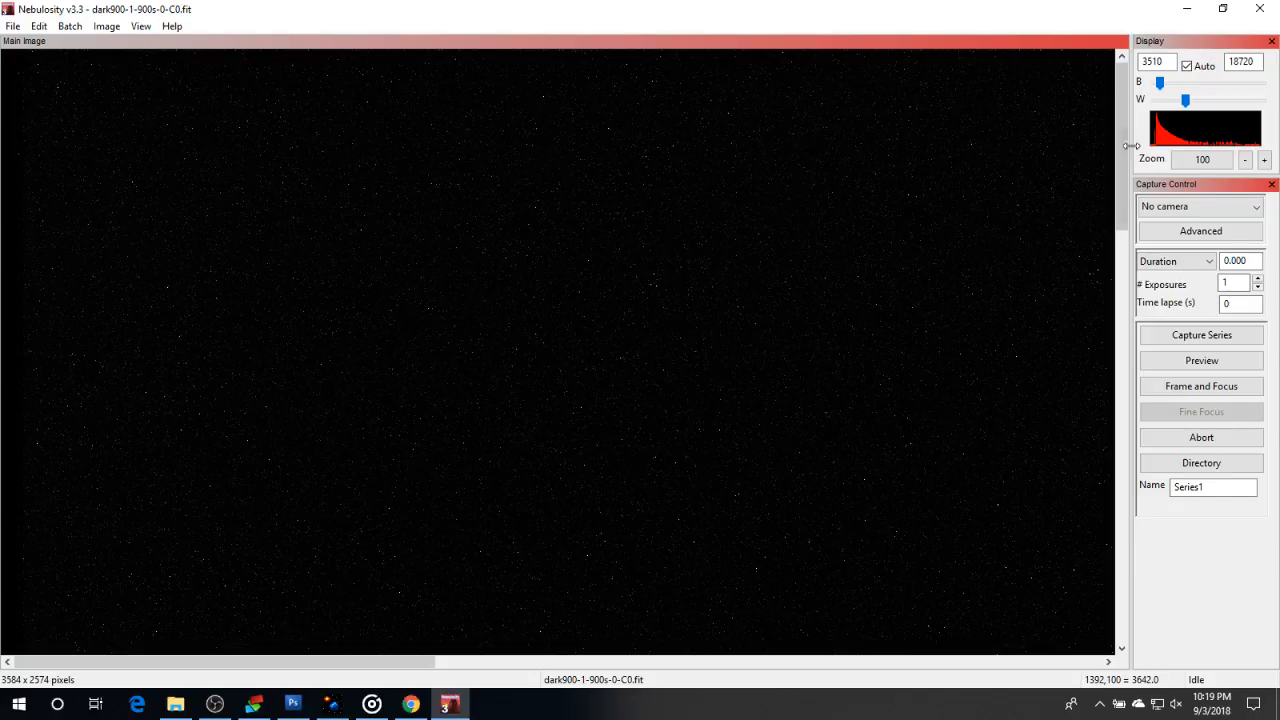
left_click(1245, 161)
left_click(1245, 161)
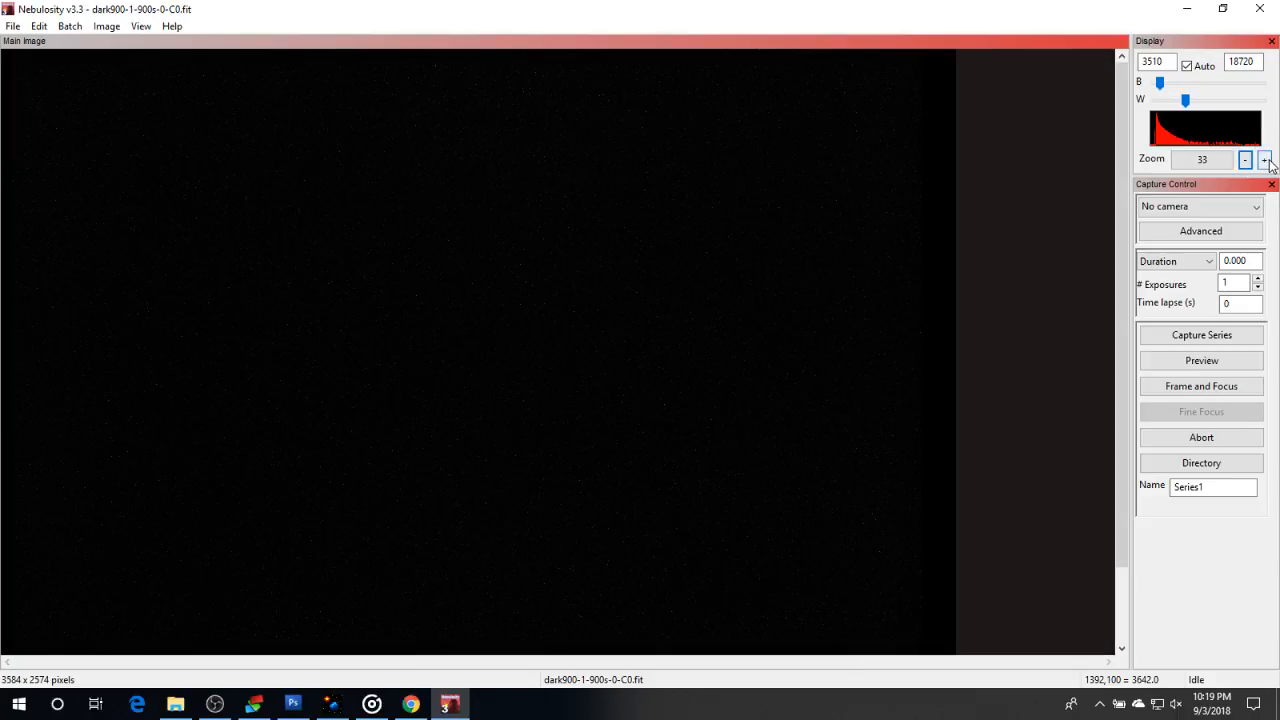
left_click(1264, 160)
left_click(1264, 160)
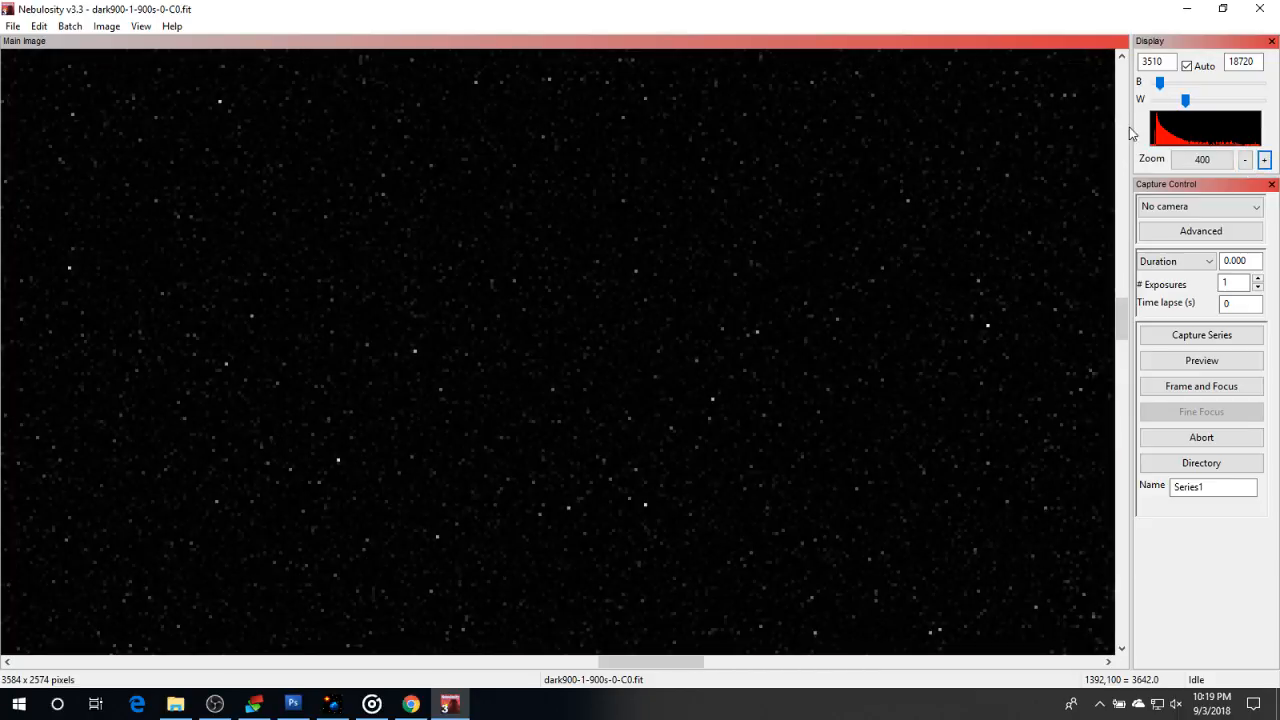
left_click_drag(1124, 310, 1160, 322)
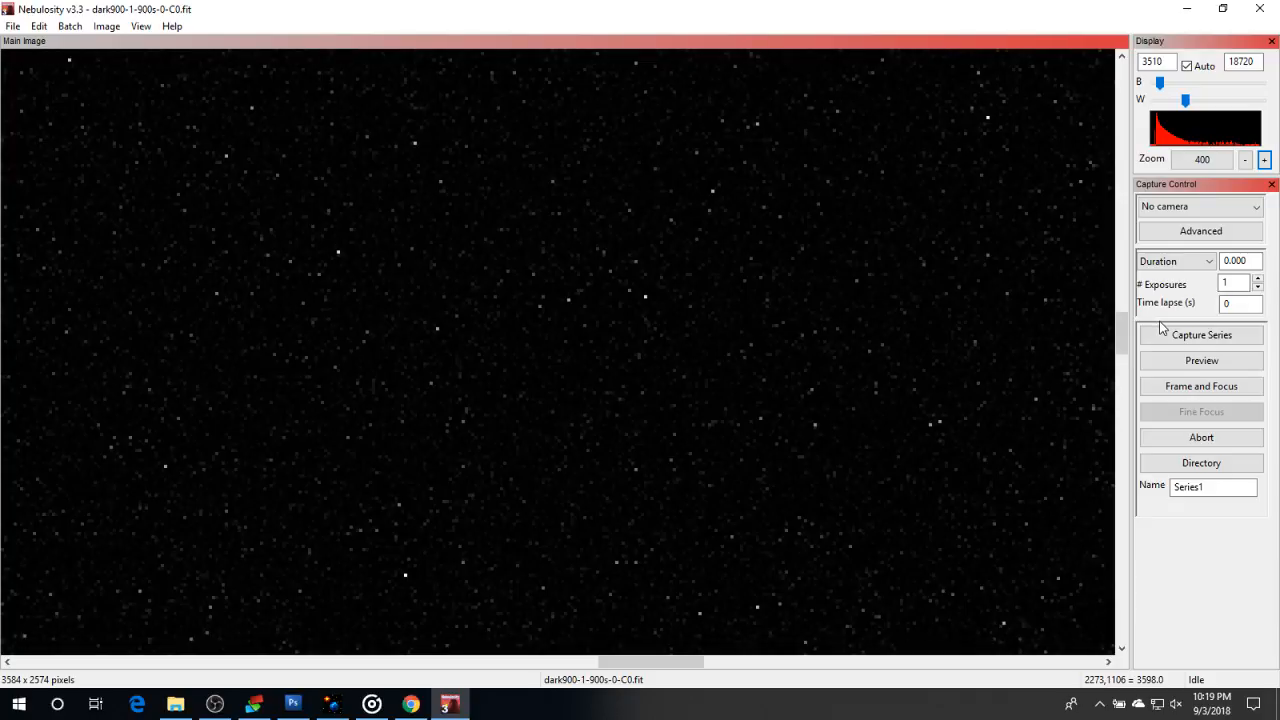
left_click_drag(652, 662, 801, 706)
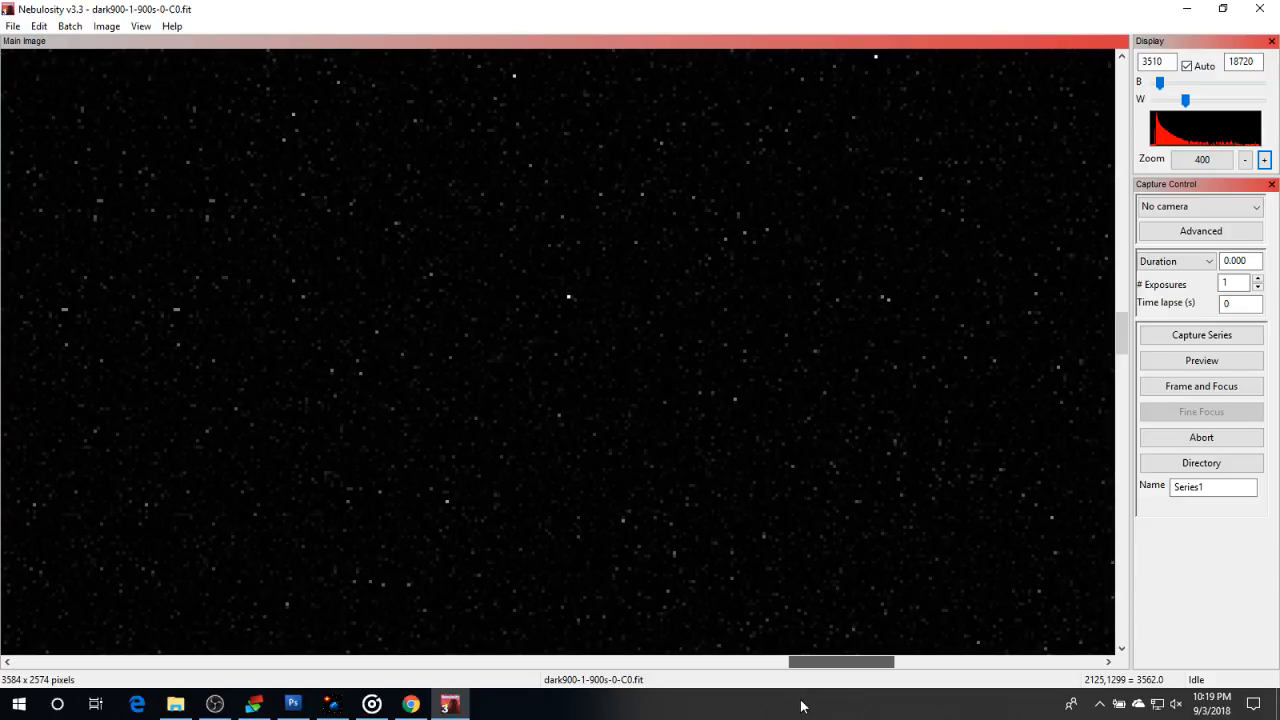
mouse_move(801, 706)
left_mouse_down()
mouse_move(751, 706)
mouse_move(801, 706)
left_mouse_up()
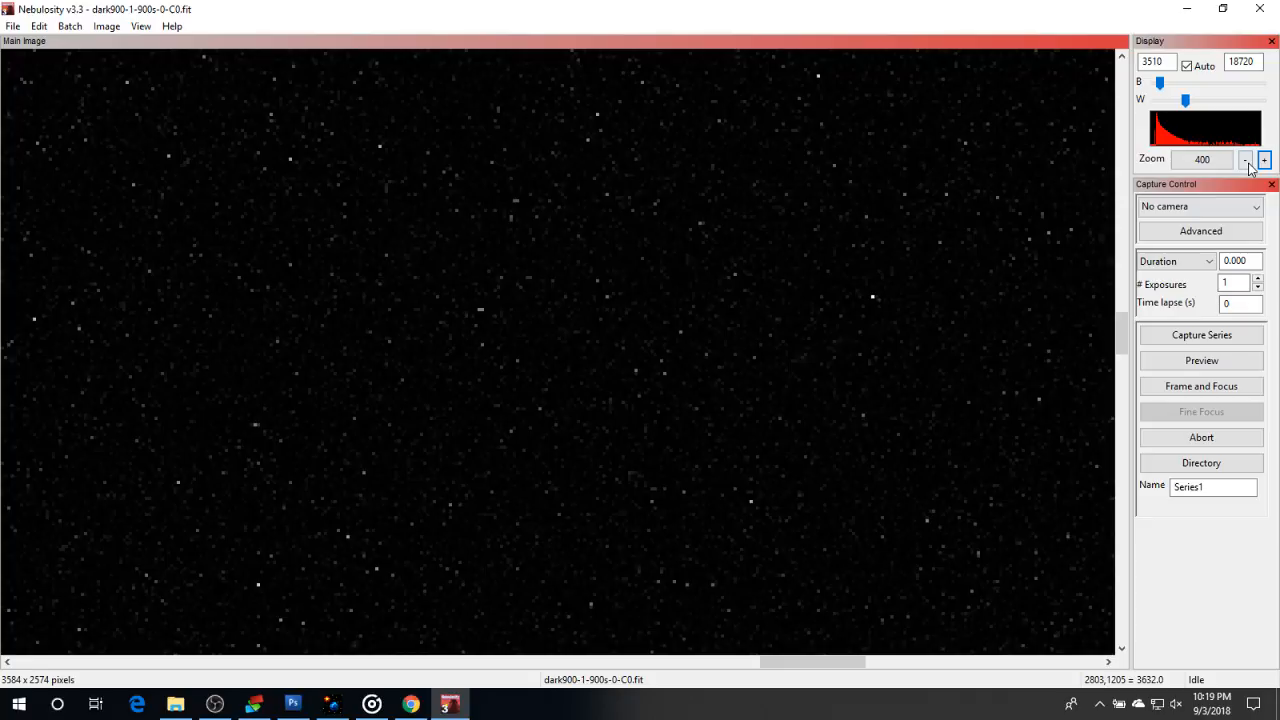
left_click(1246, 161)
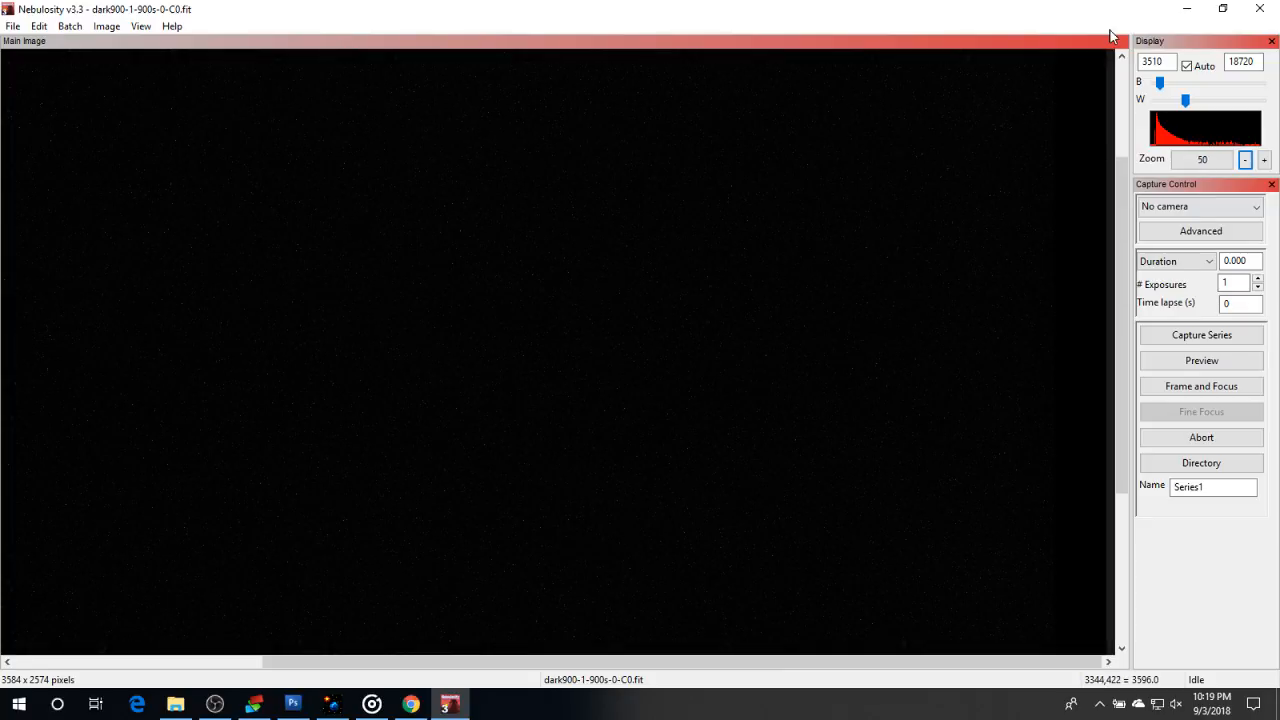
left_click(215, 704)
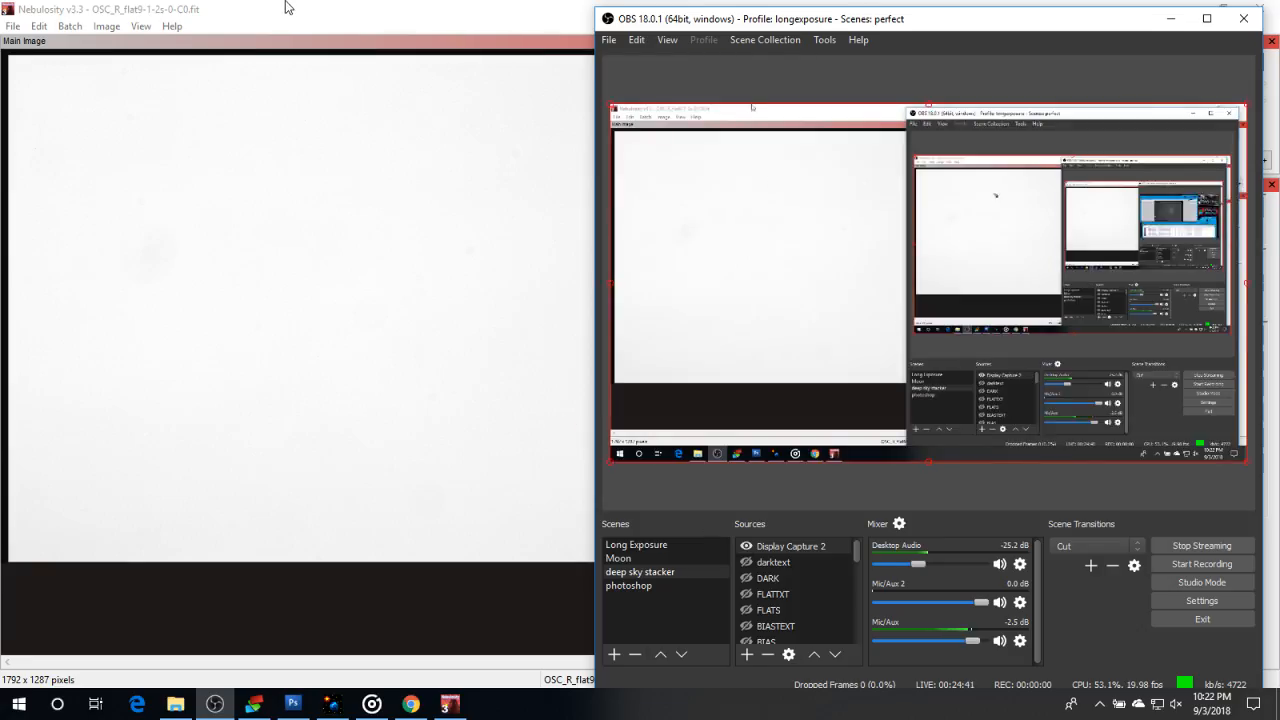
Examine the dust shadows in OSC_R_flat9-1-2s-0-C0.fit in Nebulosity with automatic scaling off, black level 29127 and white level 33981
left_click(311, 27)
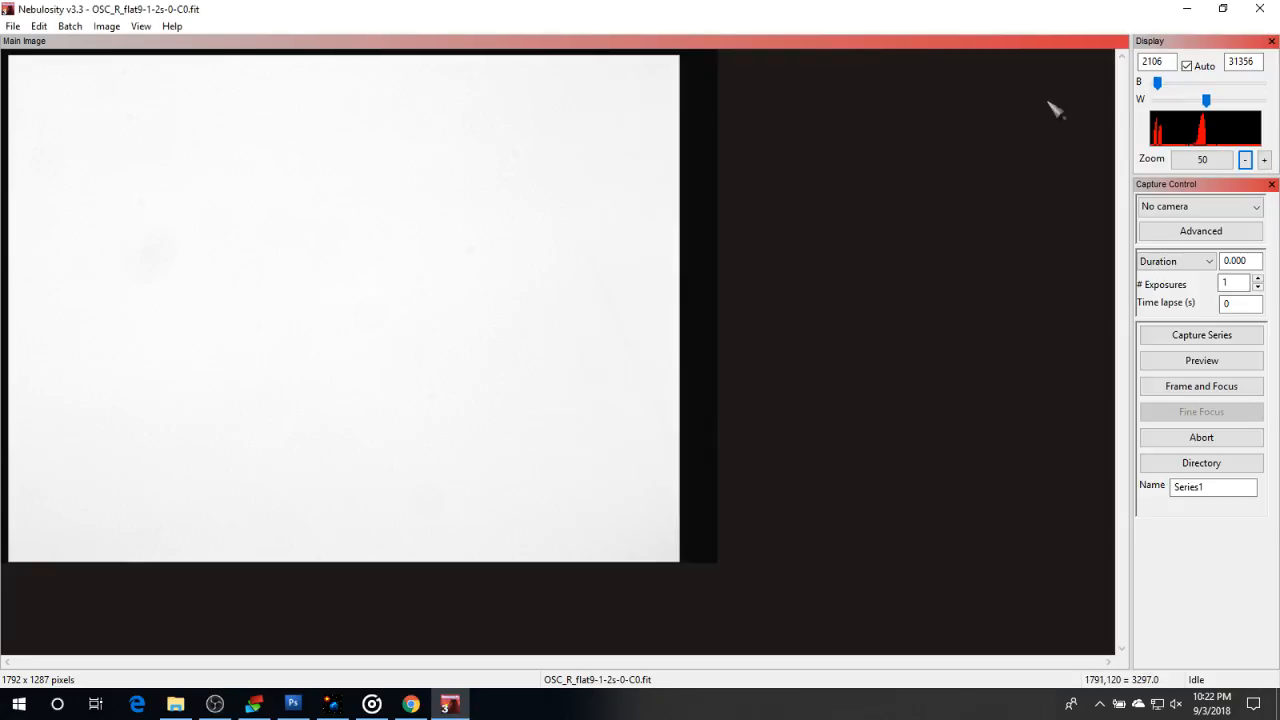
left_click_drag(1160, 84, 1200, 89)
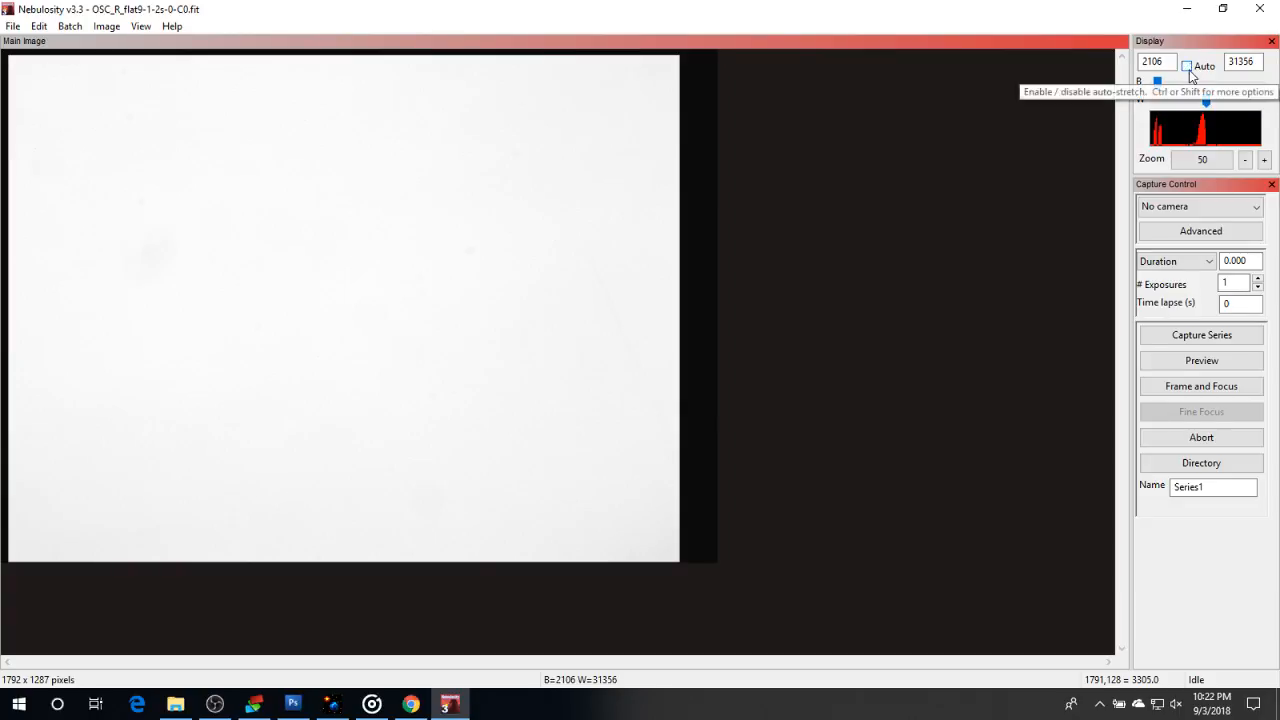
left_click(1189, 70)
left_click(1190, 88)
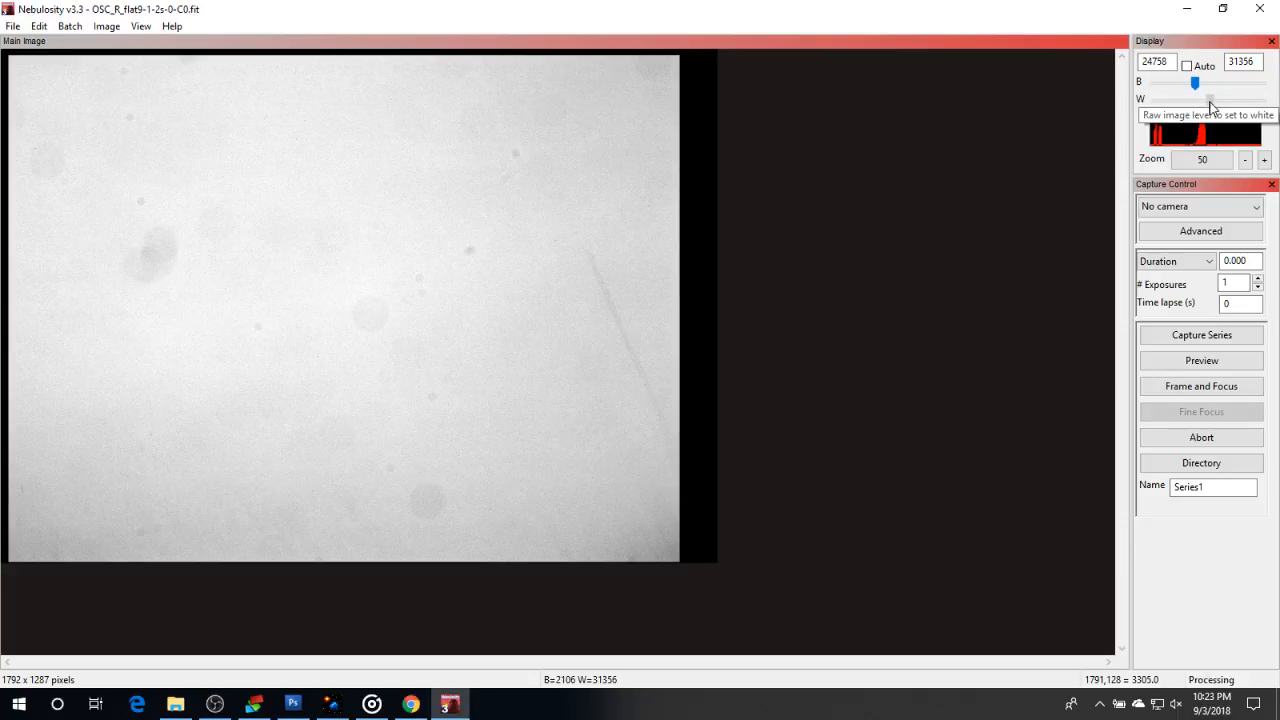
left_click(1211, 99)
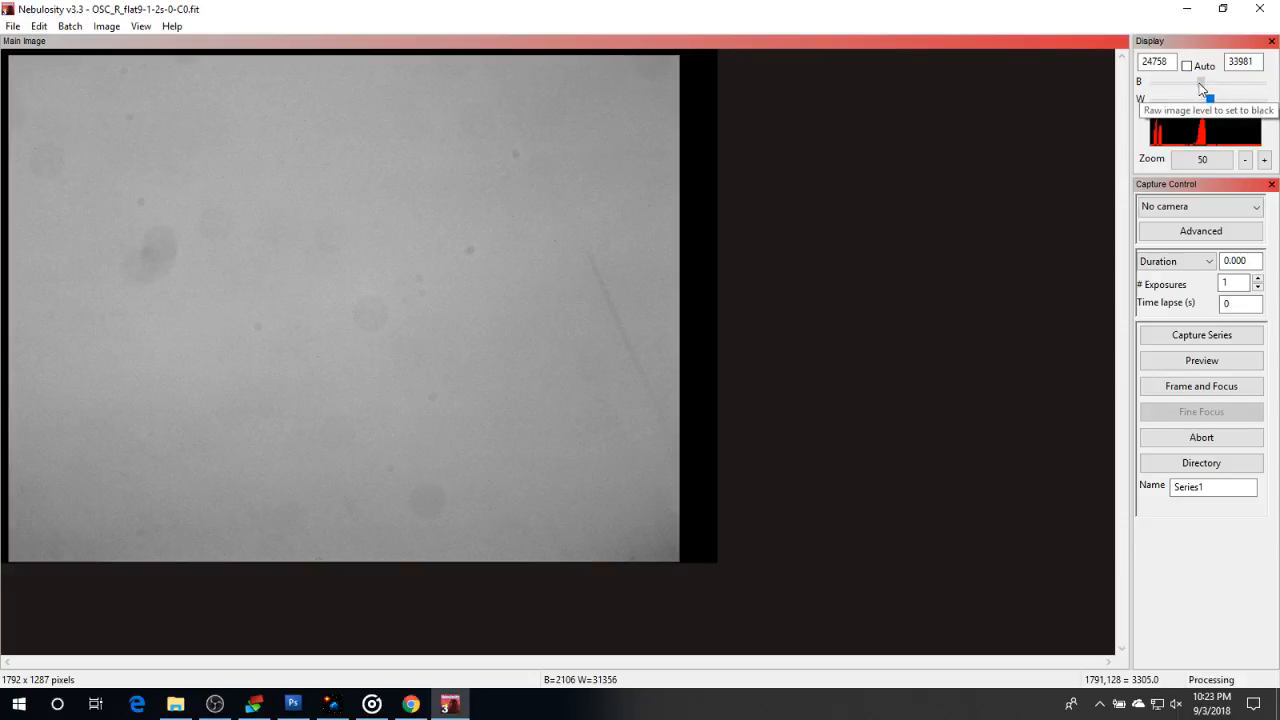
left_click(1201, 84)
left_click_drag(1199, 84, 1201, 84)
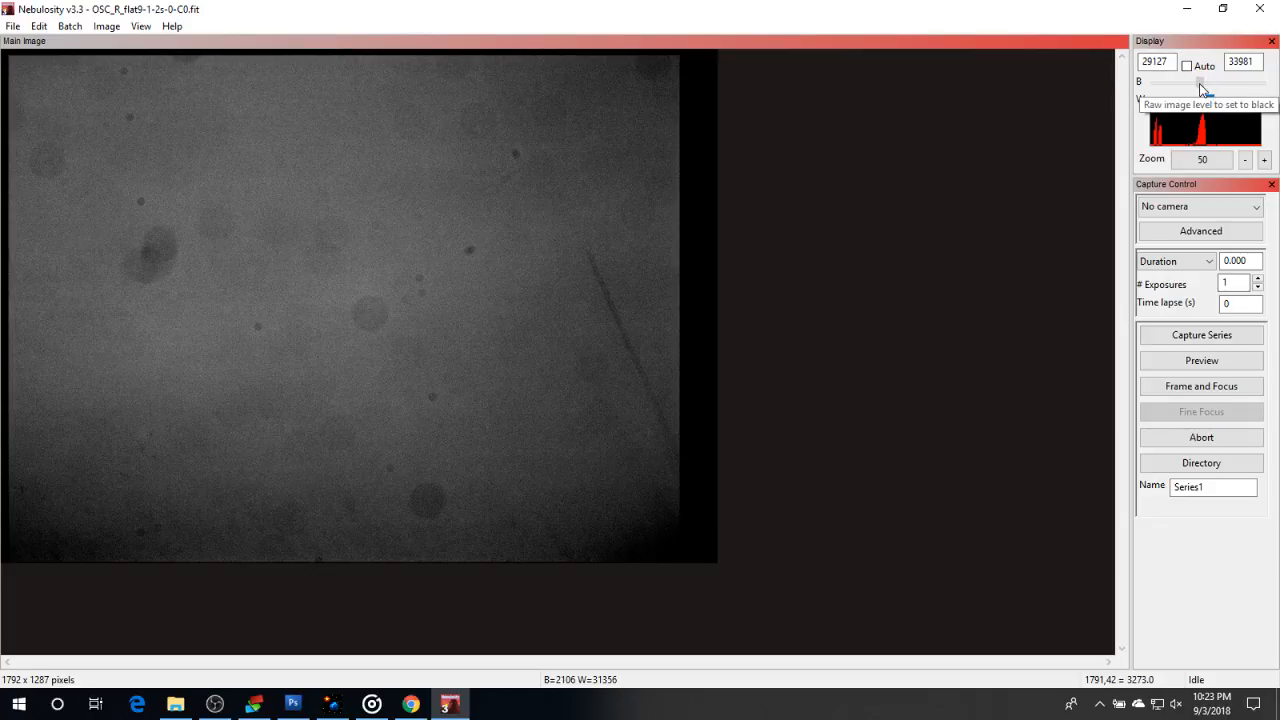
left_click_drag(1200, 85, 1202, 86)
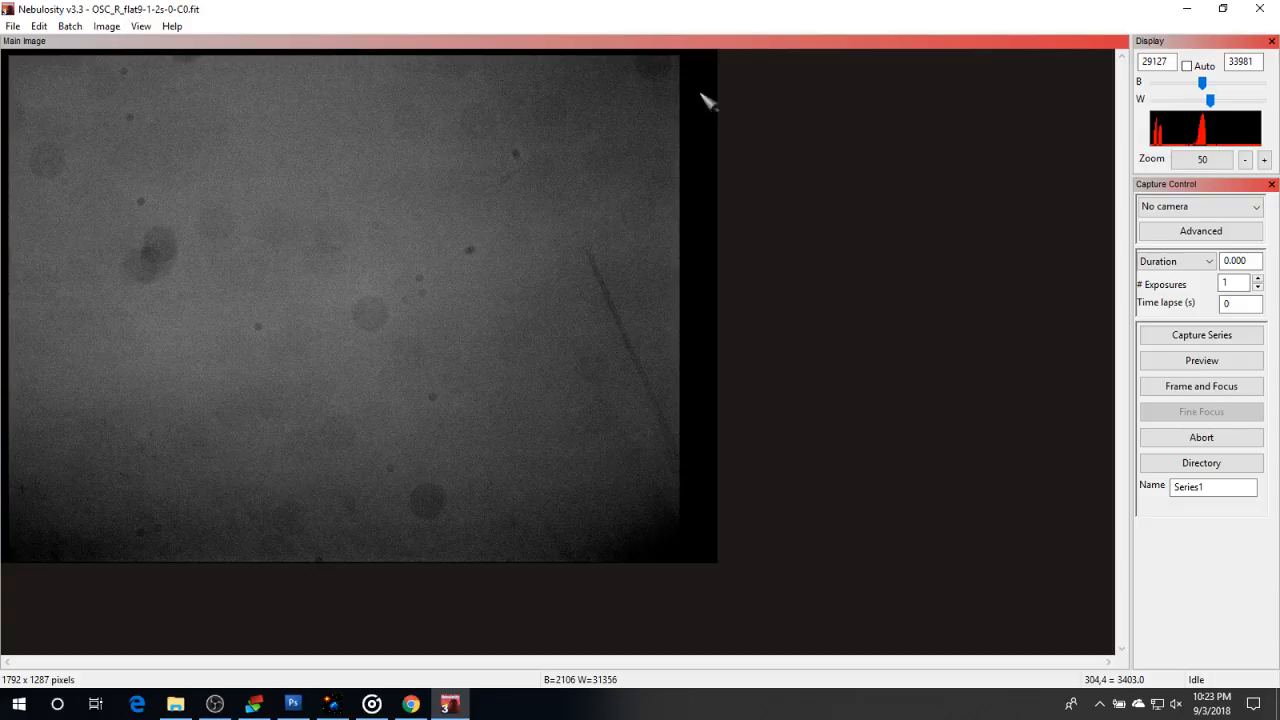
left_click(215, 704)
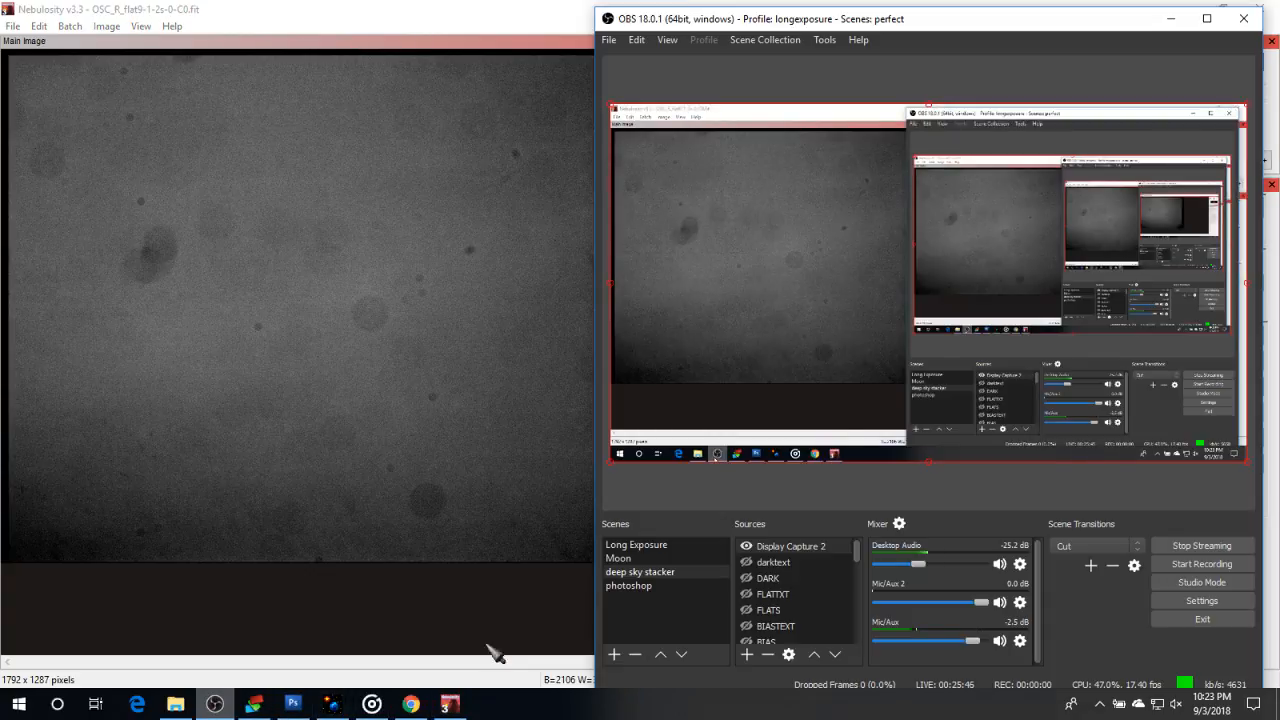
left_click(746, 546)
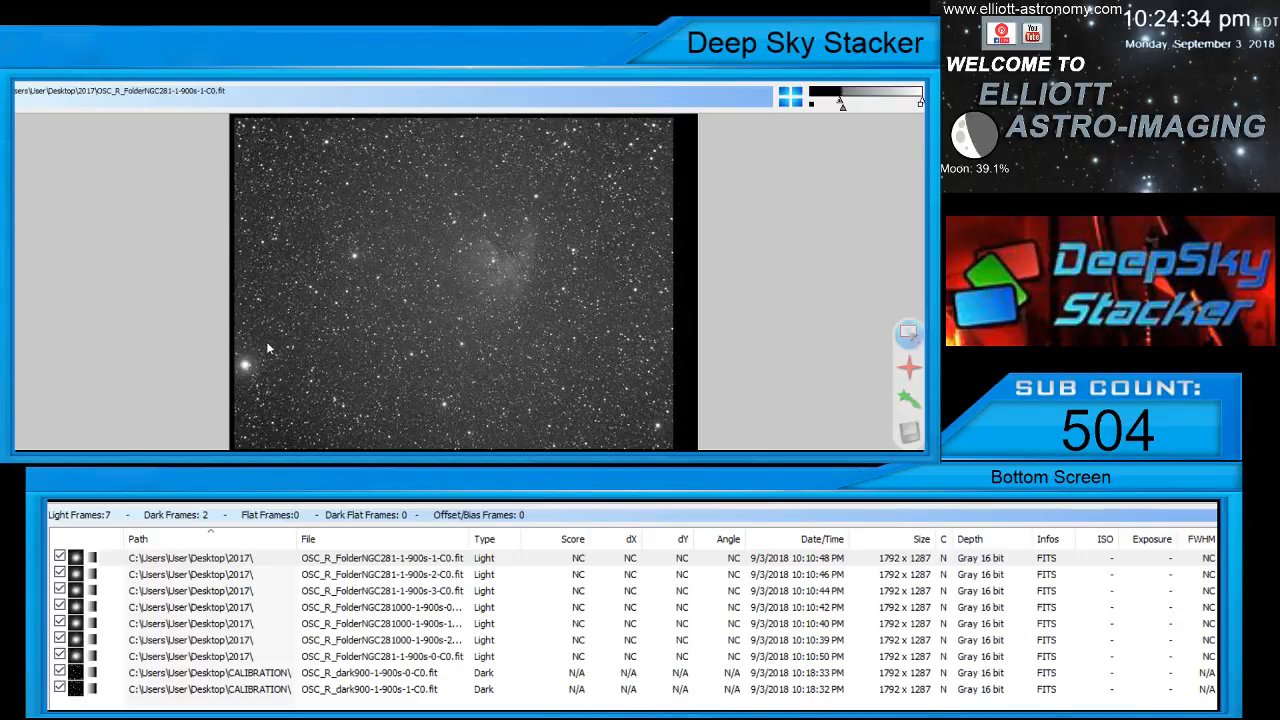
Add the flat frames OSC_R_flat9-1-2s-0-C0.fit through OSC_R_flat9-1-2s-14-C0.fit in DeepSkyStacker and review the full frame list
left_click(506, 419)
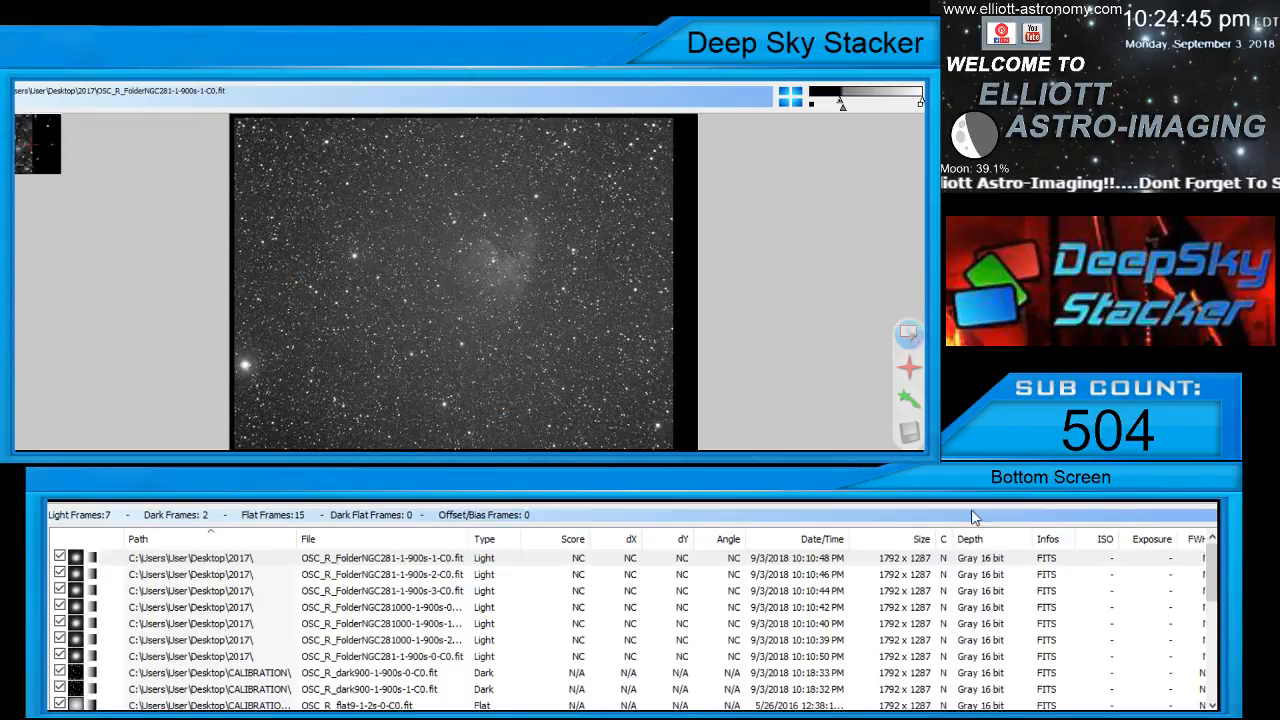
scroll(630, 630, "down", 2)
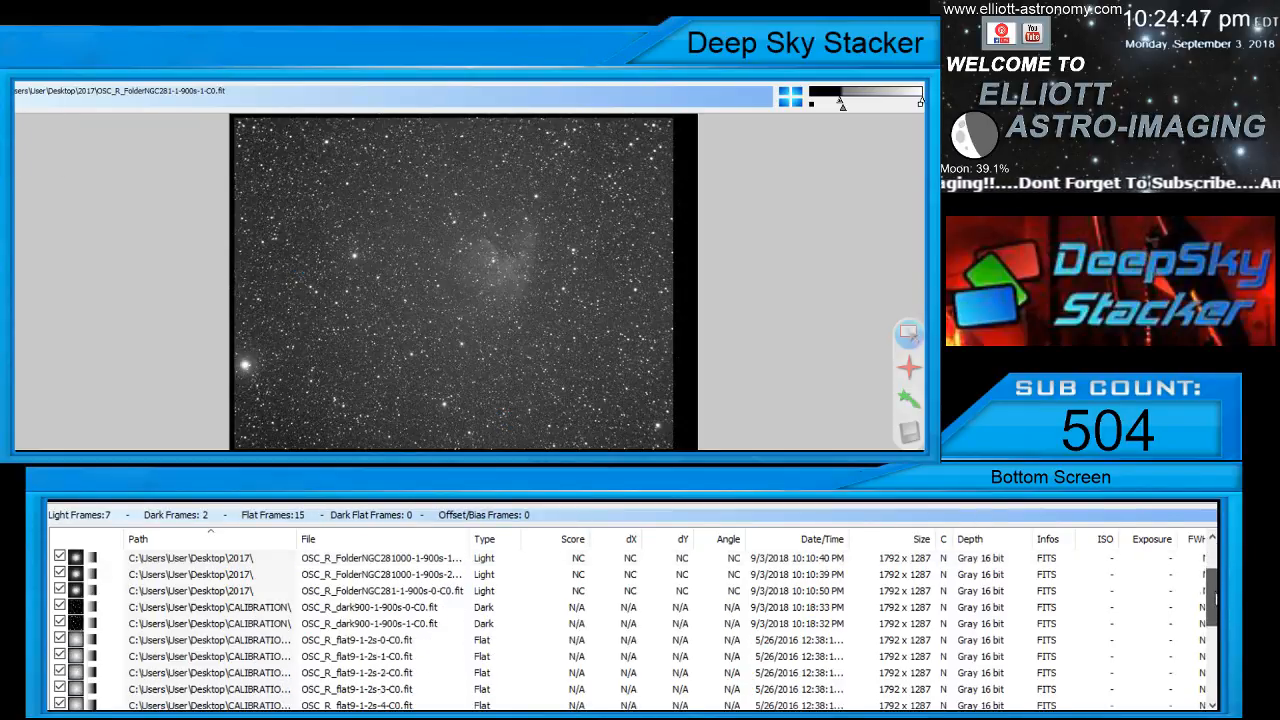
scroll(630, 620, "down", 4)
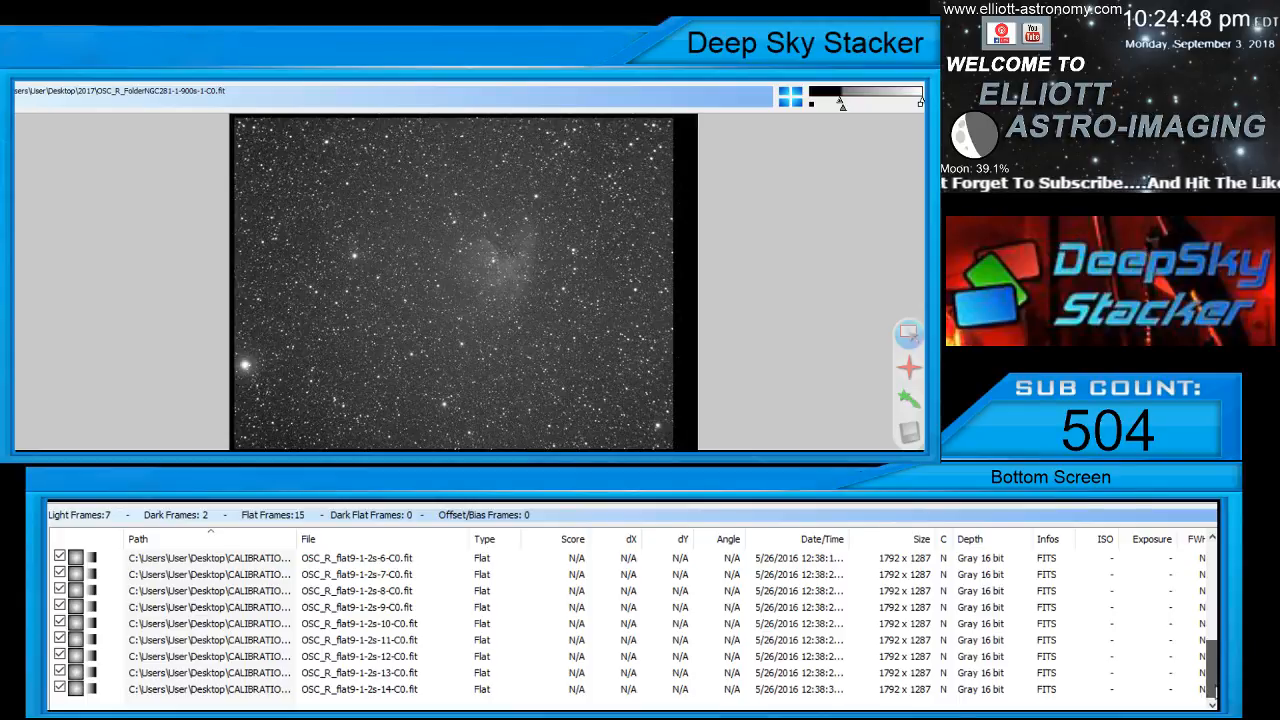
scroll(1211, 612, "up", 5)
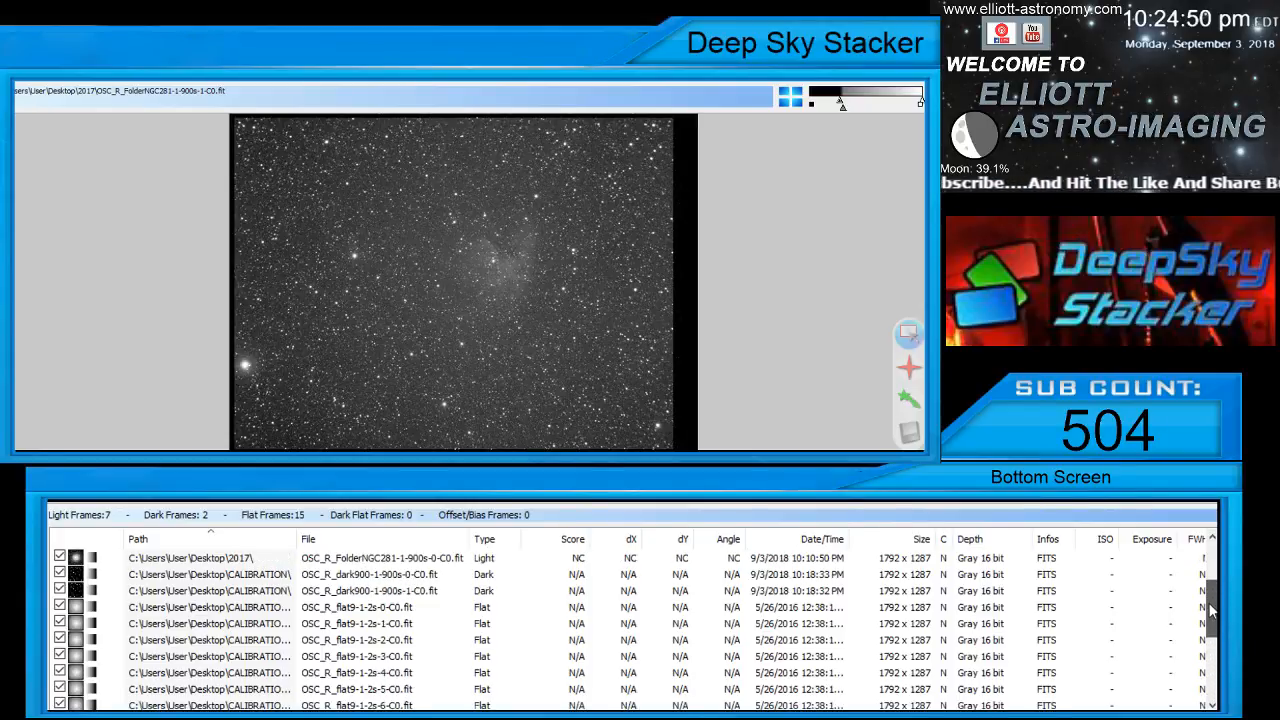
scroll(1211, 612, "up", 2)
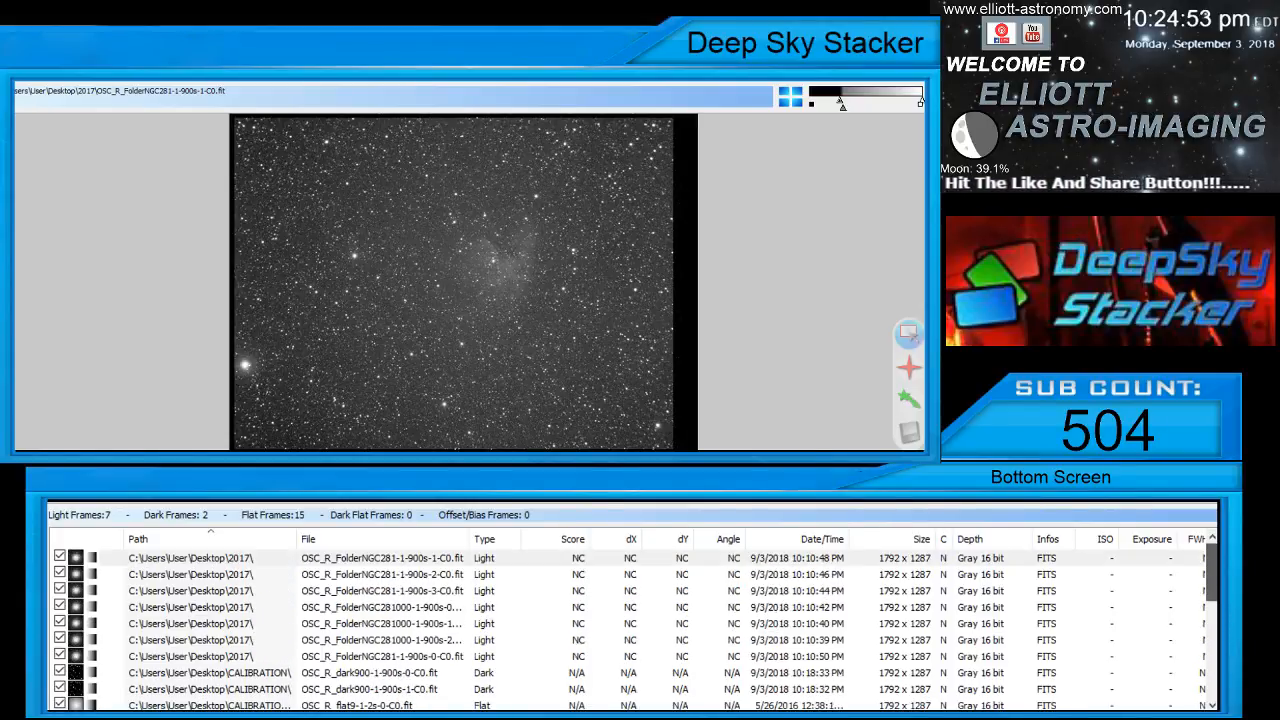
scroll(630, 620, "down", 2)
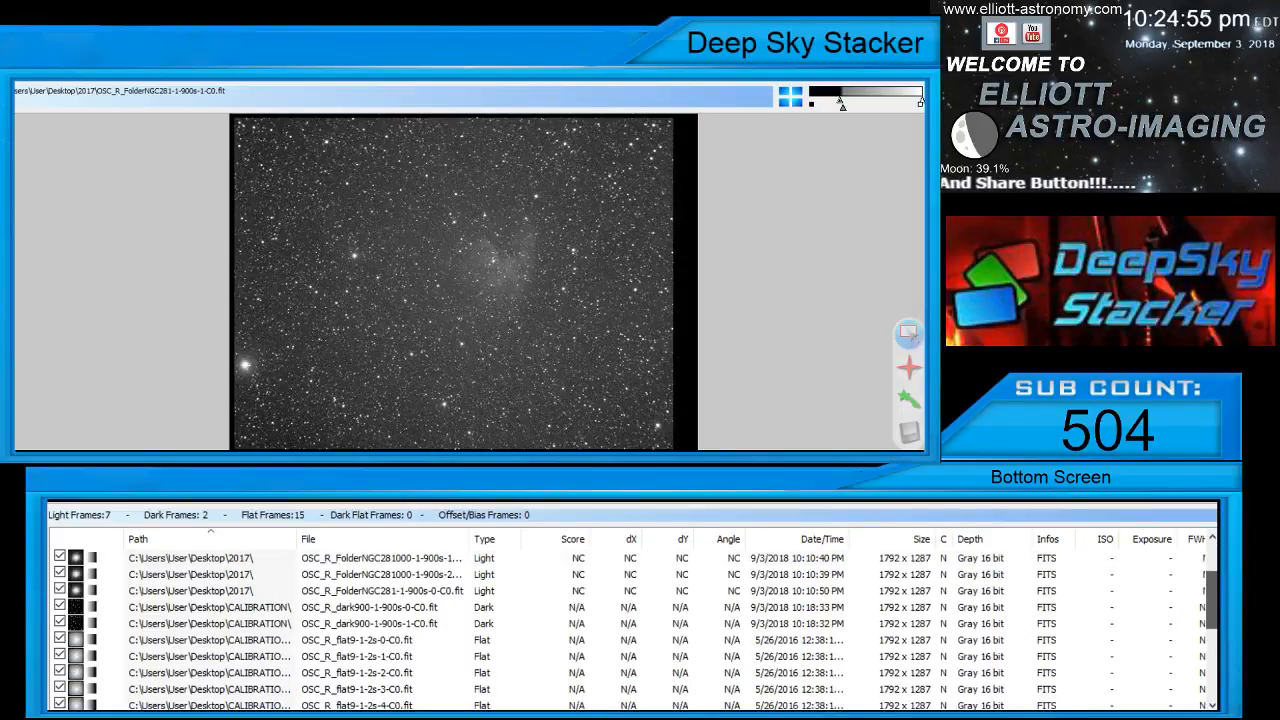
scroll(630, 620, "down", 4)
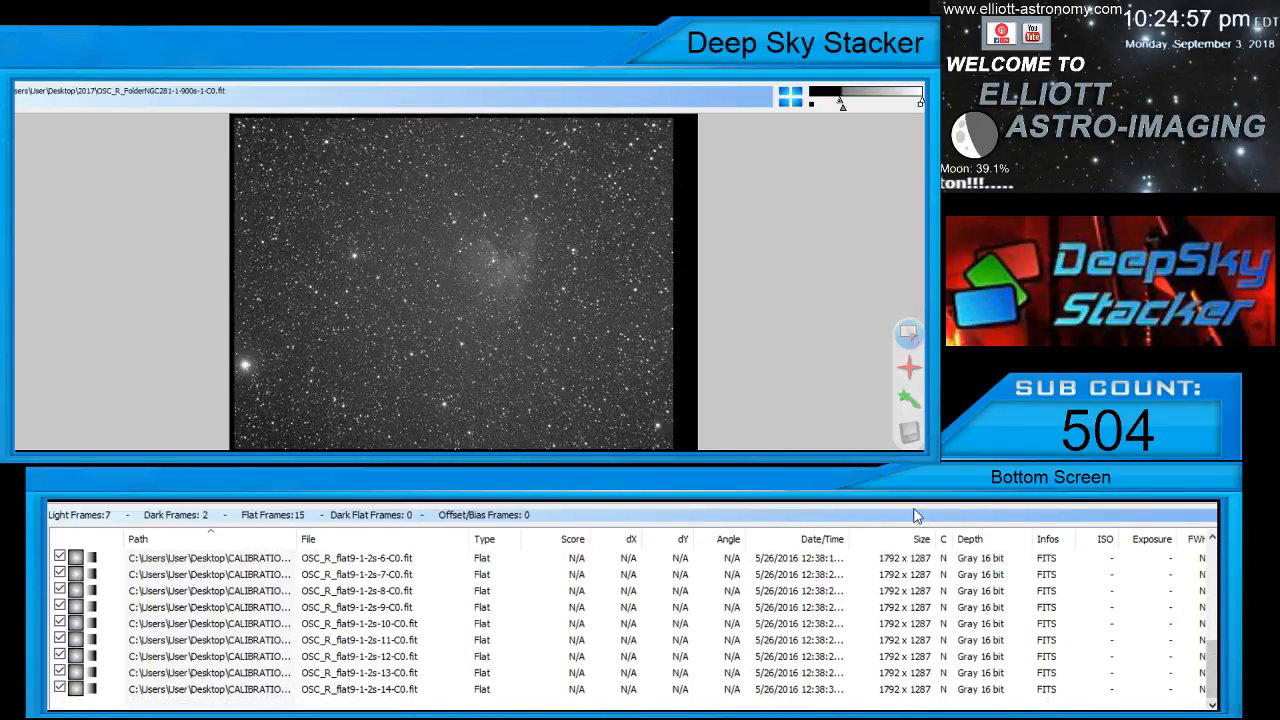
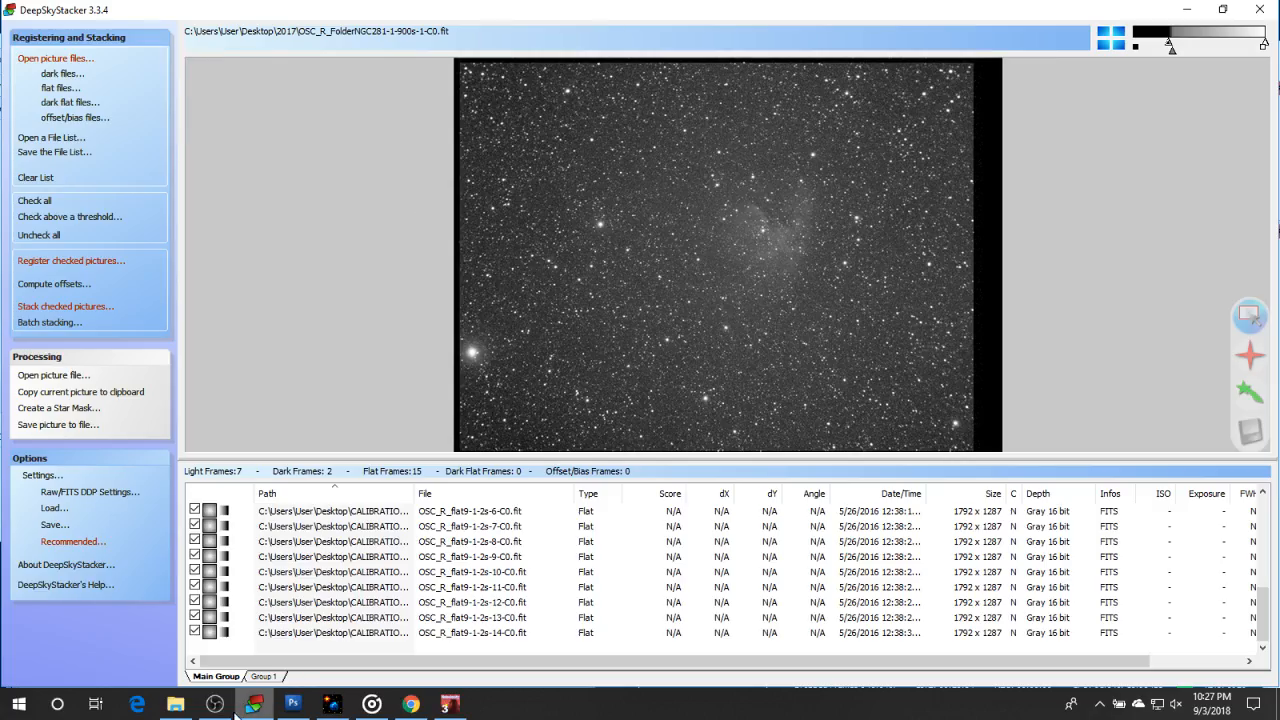
Switch to Nebulosity and examine the bias frame OSC_R_biasred-1-0ms-0-C0.fit in the maximized window
left_click(449, 704)
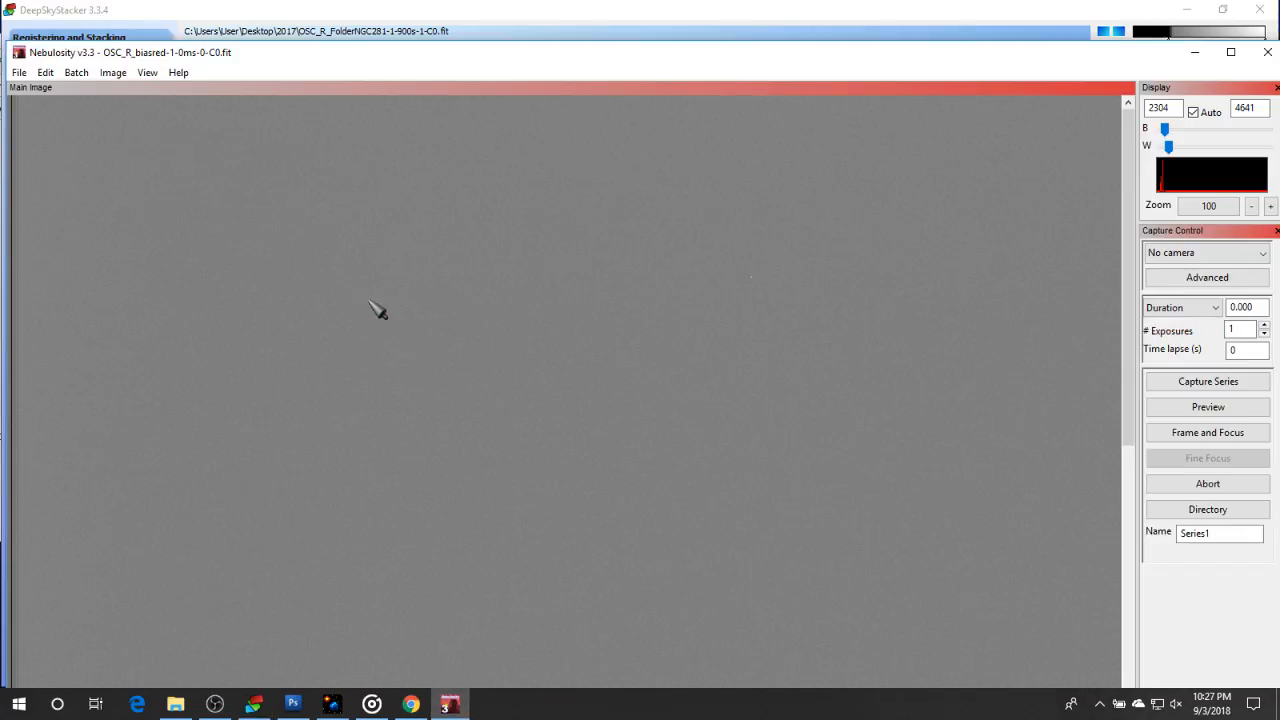
left_click(1230, 52)
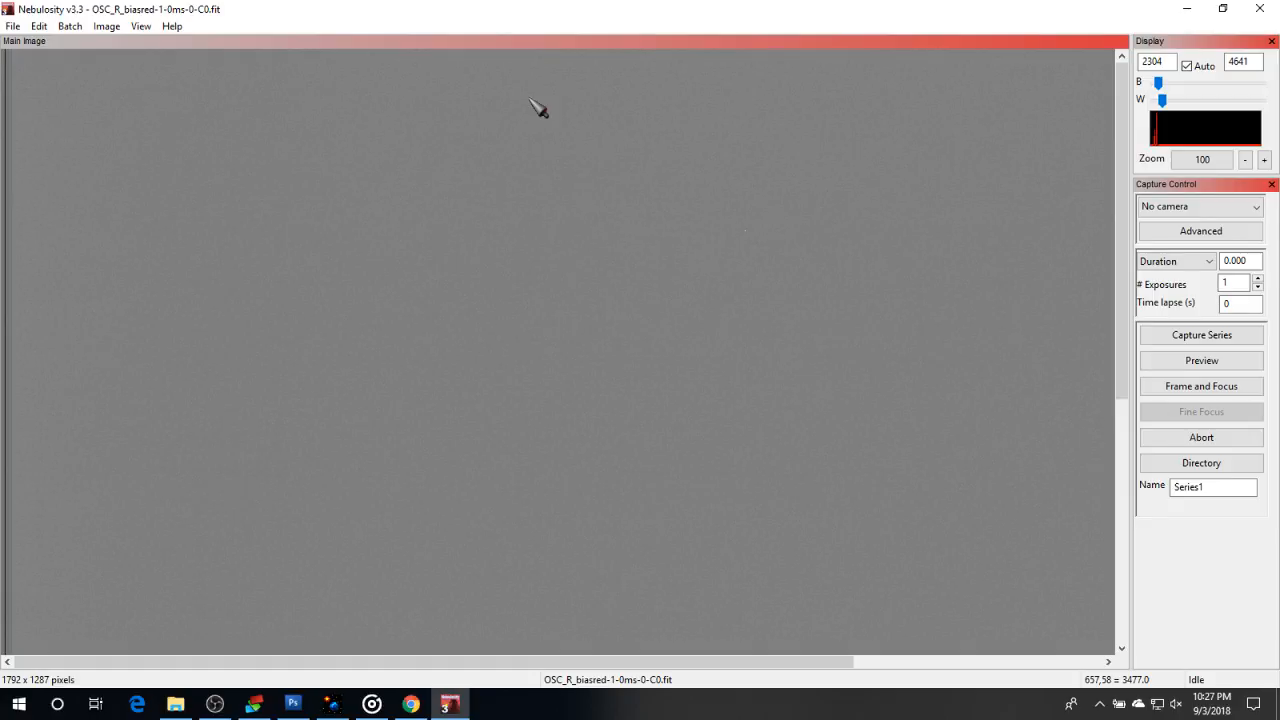
left_click(217, 704)
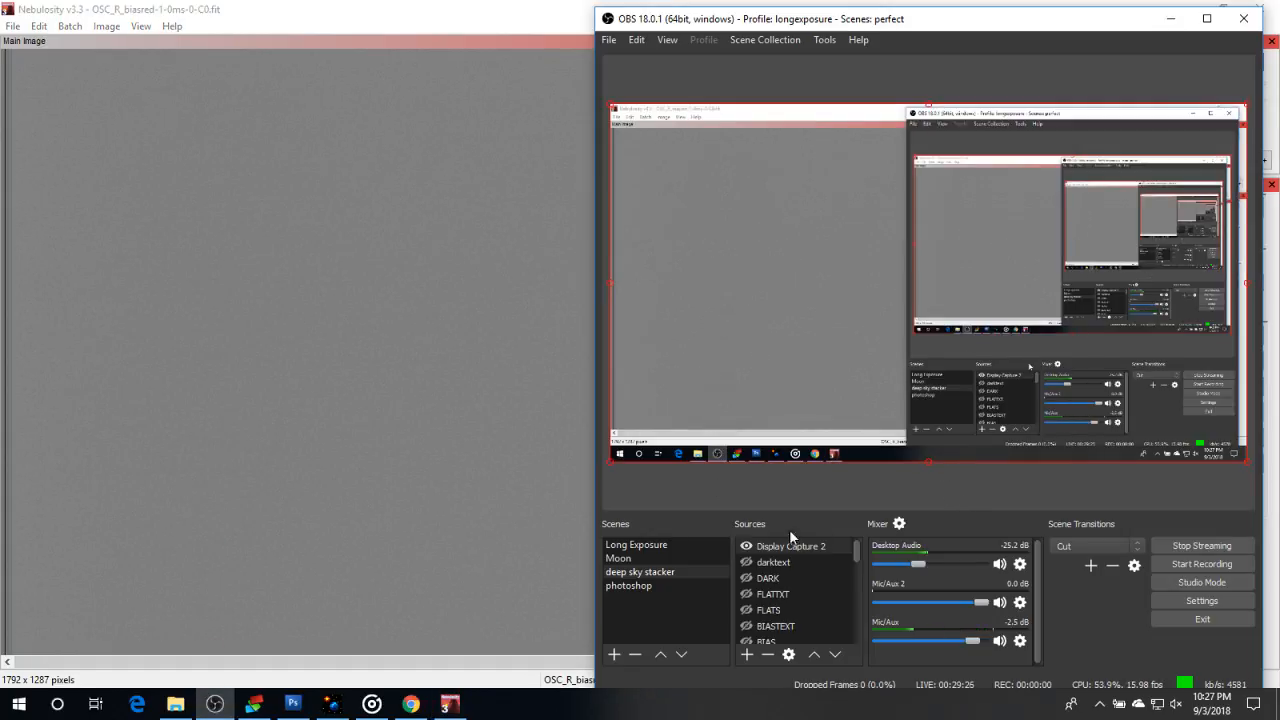
left_click(745, 547)
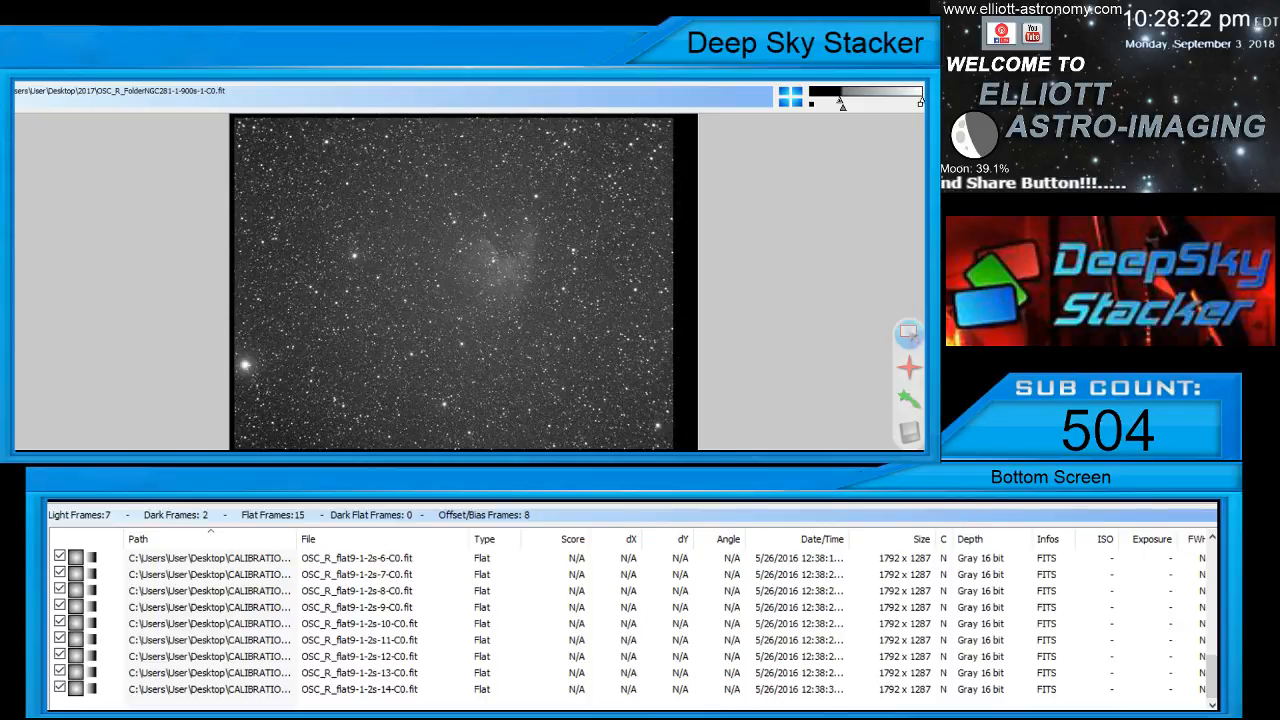
Switch back to DeepSkyStacker and review the light, dark, bias and flat frames in the file list
scroll(368, 640, "up", 7)
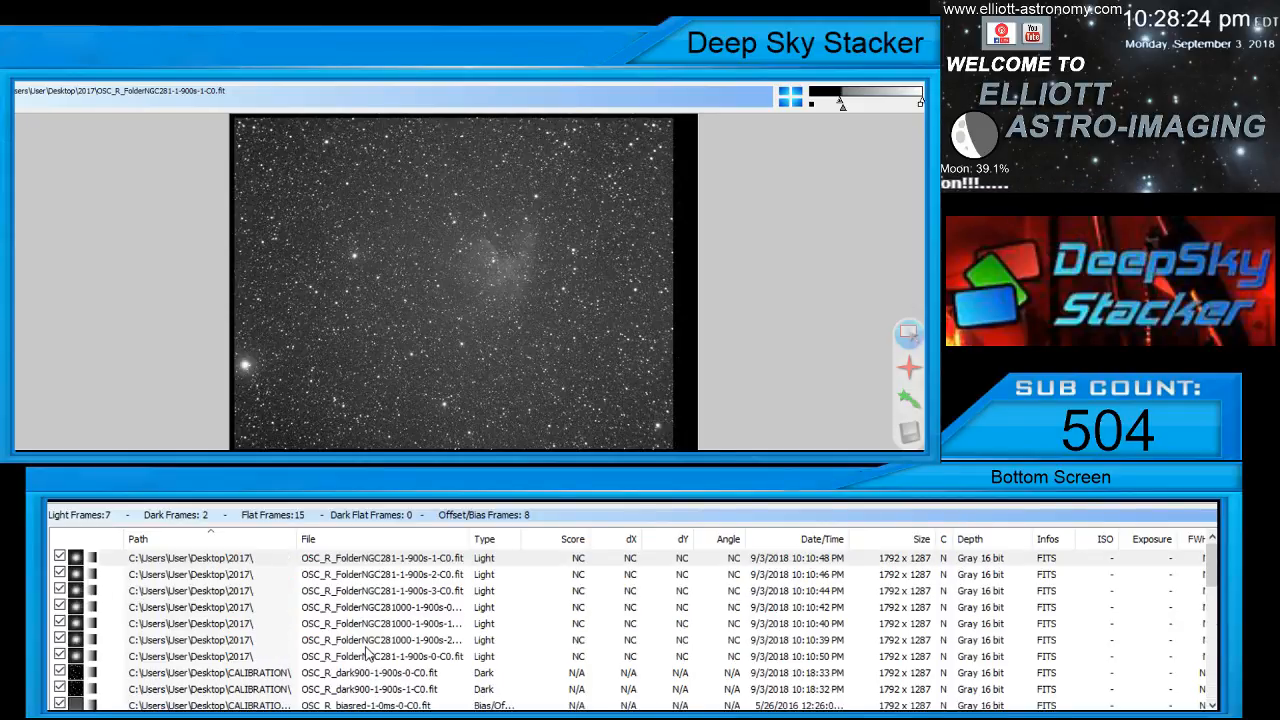
scroll(368, 648, "down", 2)
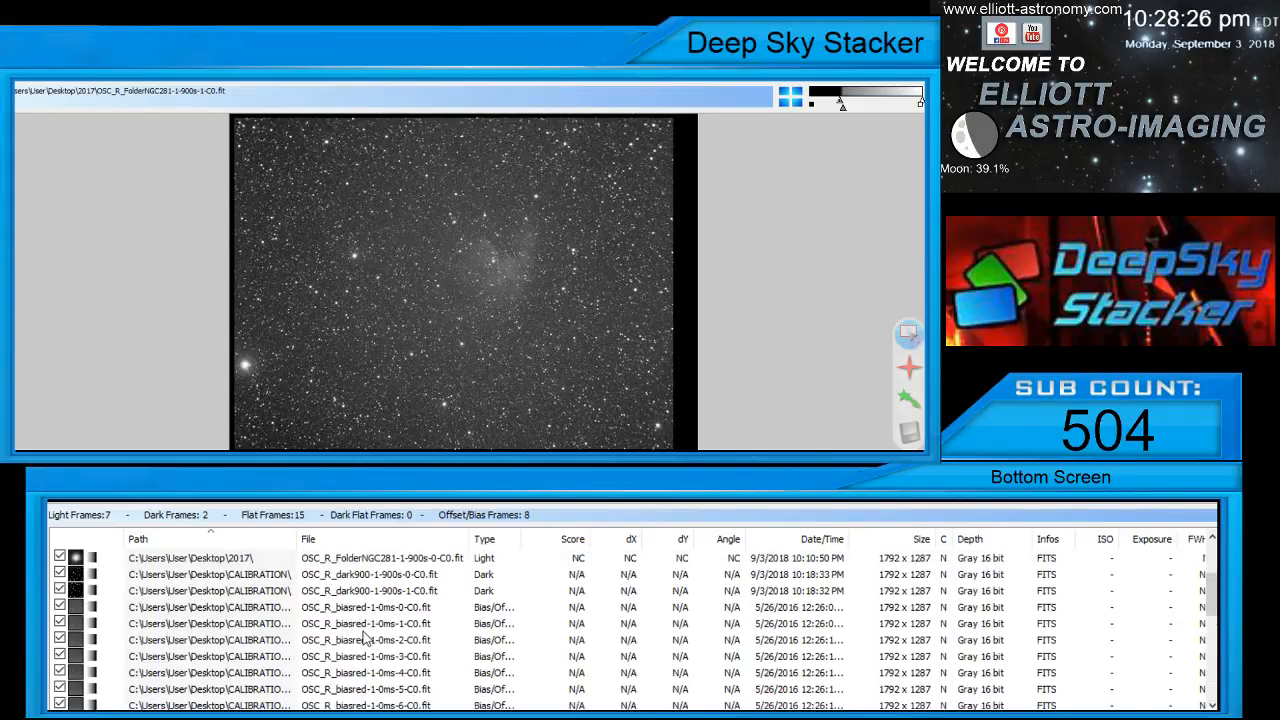
scroll(370, 645, "down", 6)
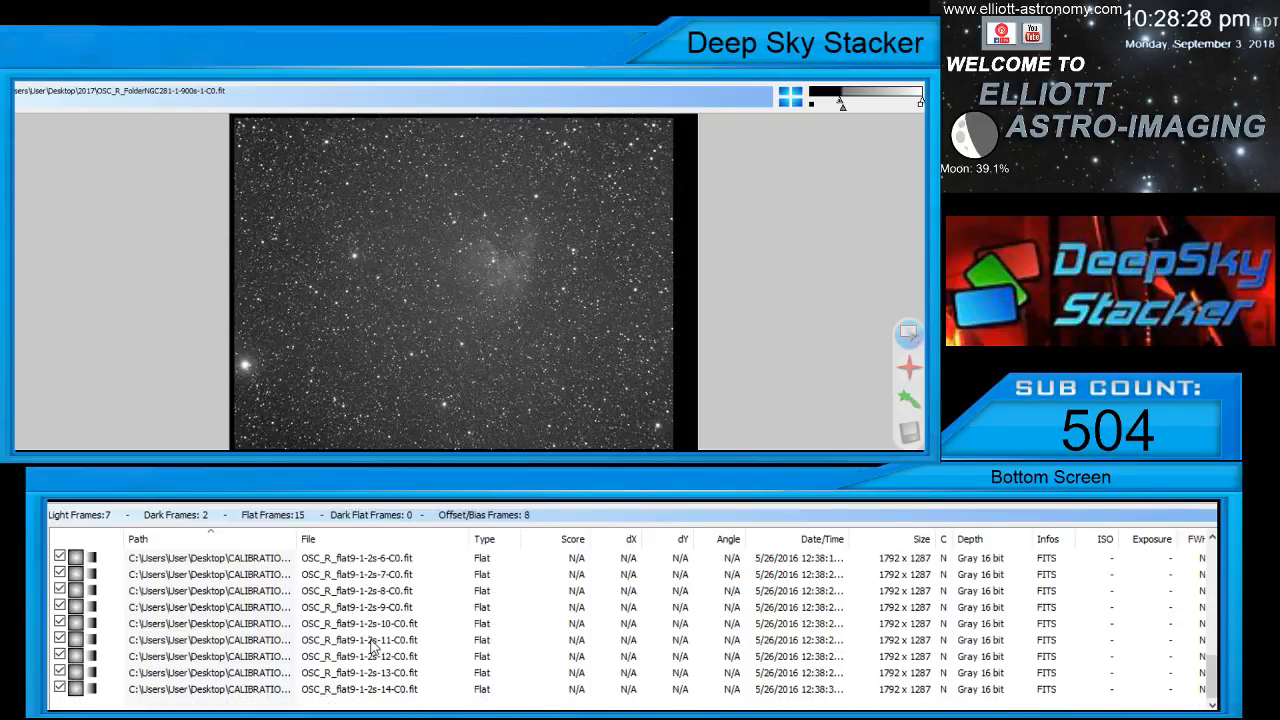
scroll(372, 645, "up", 8)
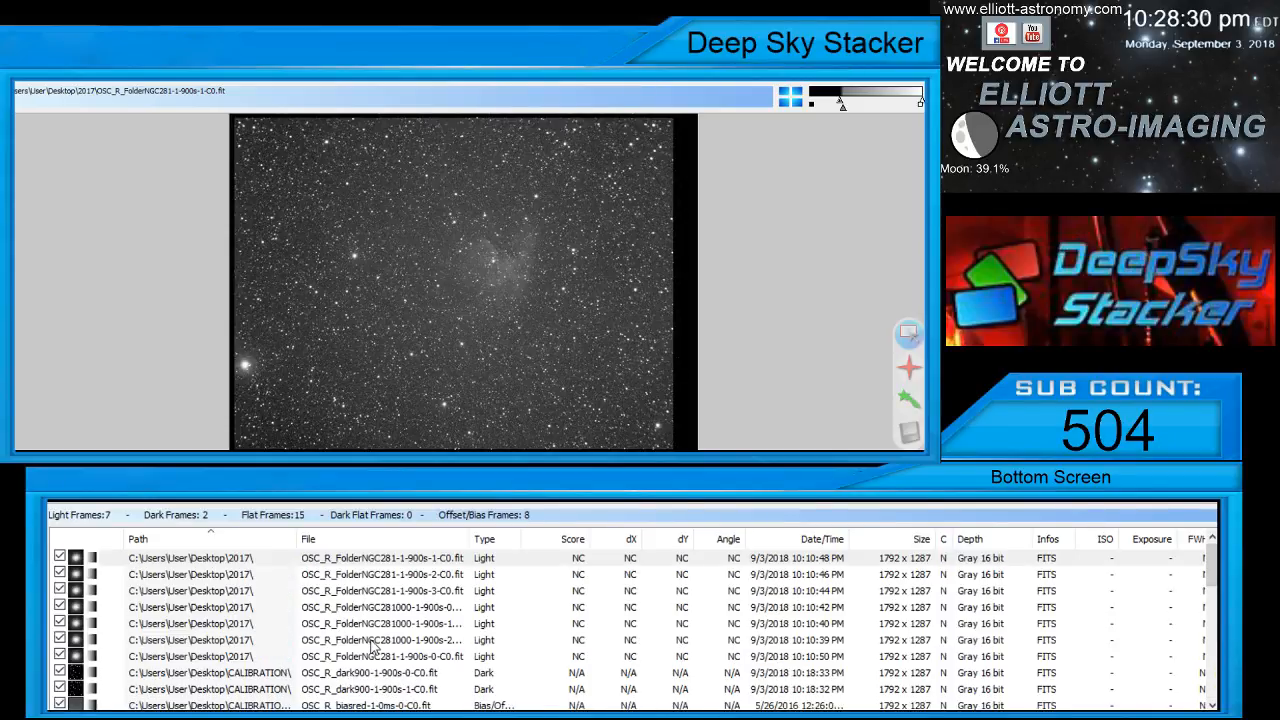
Examine the stars up close in the light frames OSC_R_FolderNGC281-1-900s-1-C0.fit, 900s-2-C0.fit and 900s-3-C0.fit
left_click(333, 562)
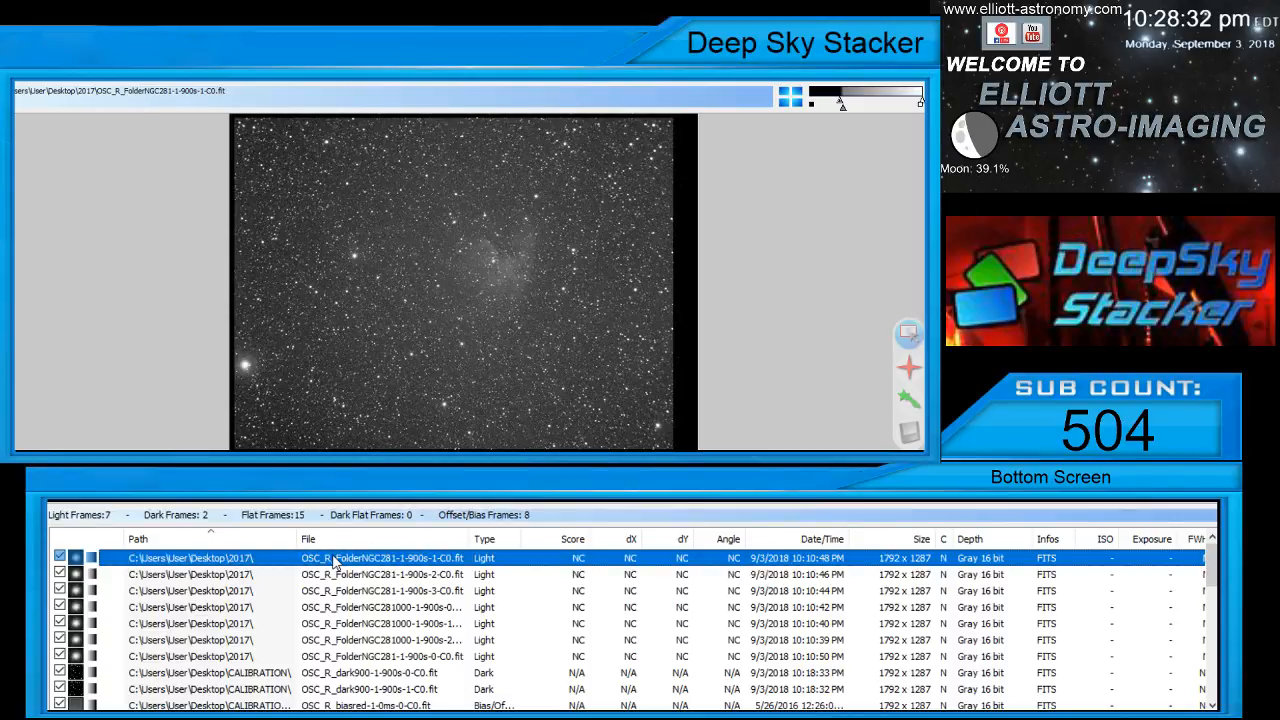
scroll(460, 305, "up", 2)
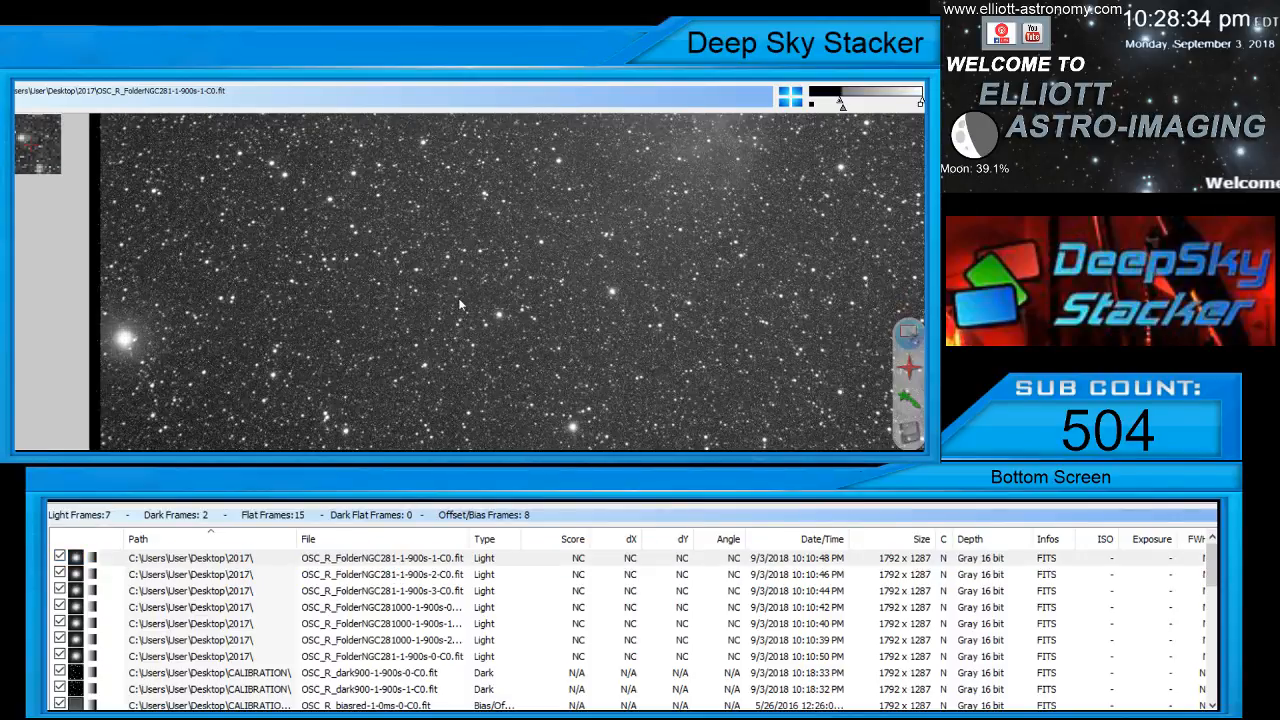
scroll(460, 305, "up", 3)
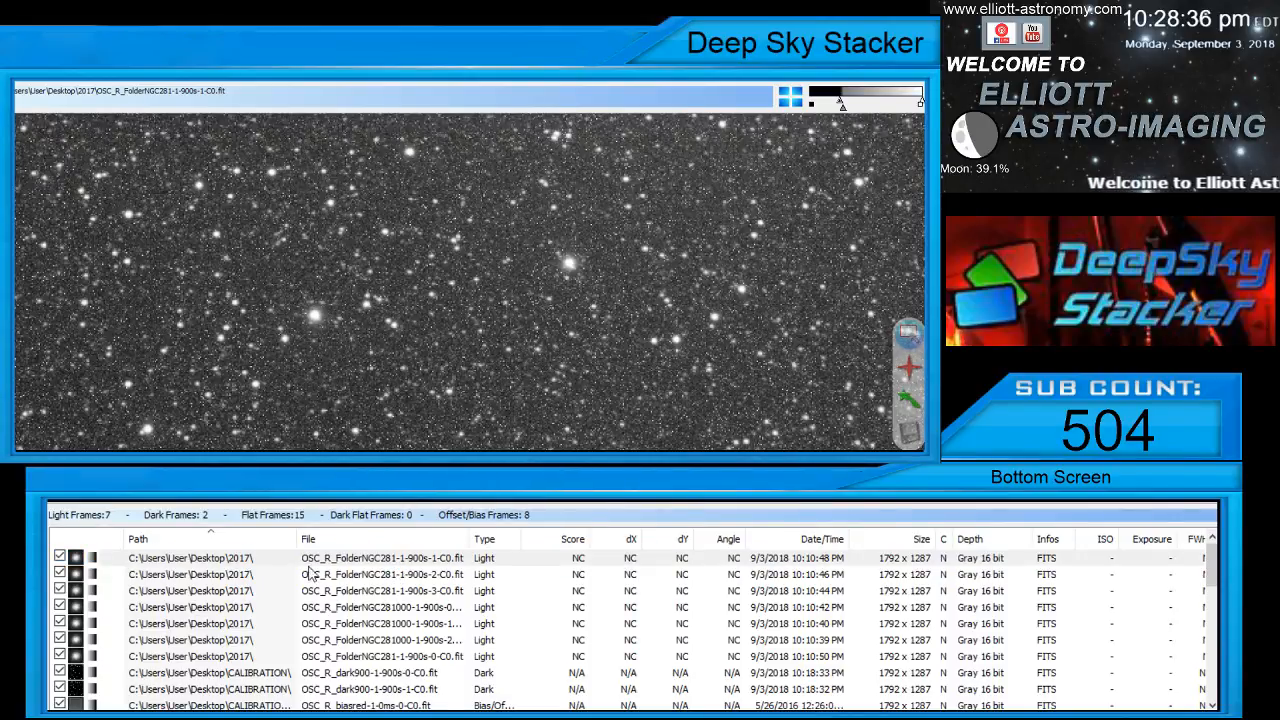
left_click(312, 574)
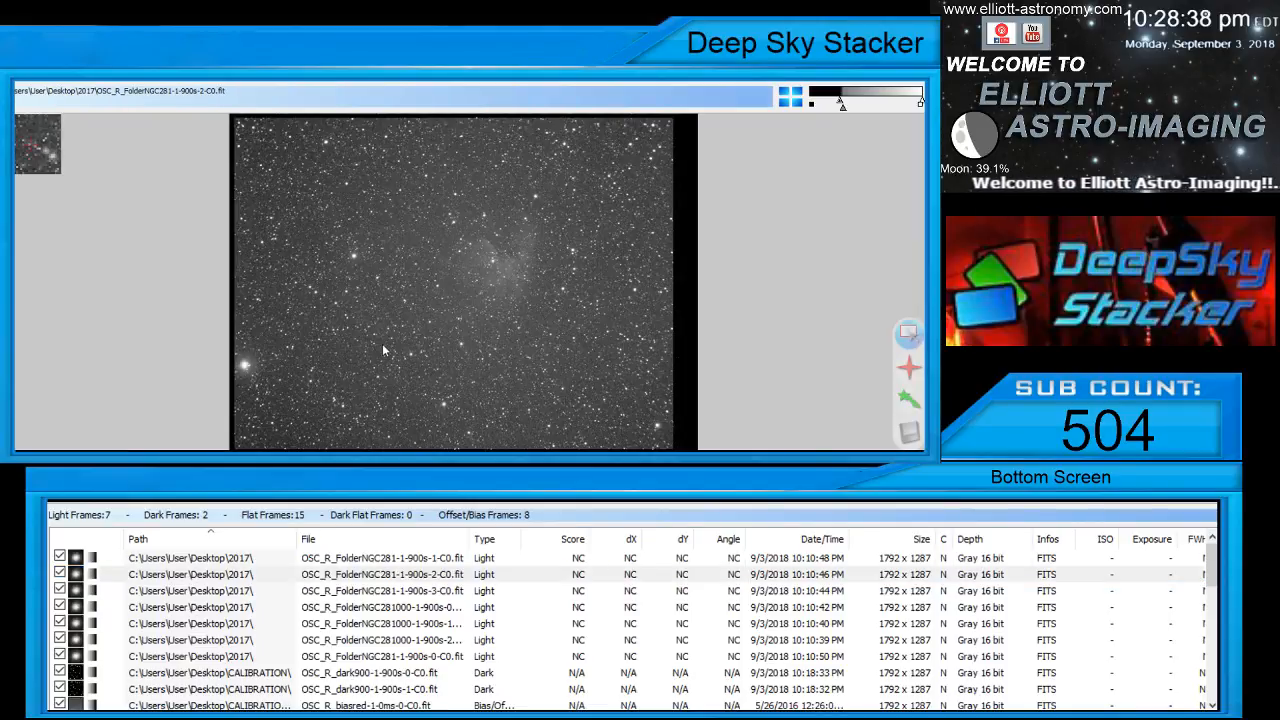
scroll(383, 349, "up", 3)
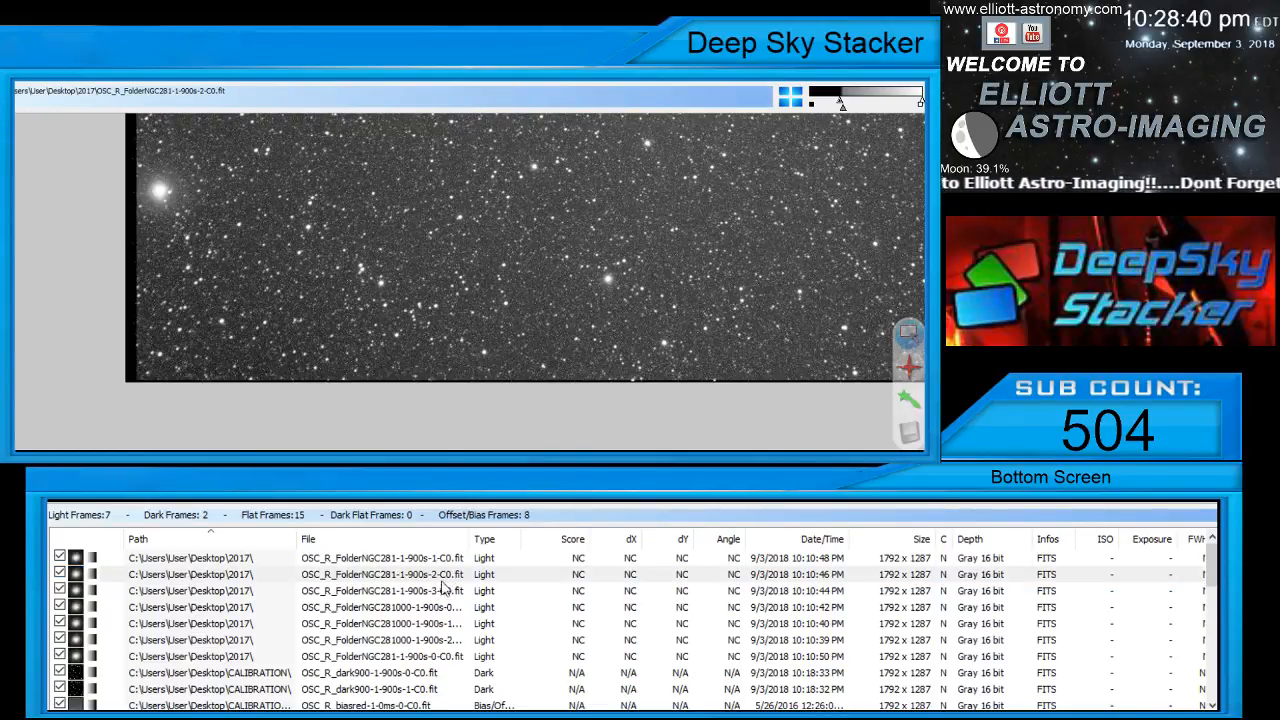
left_click(443, 590)
scroll(542, 233, "up", 3)
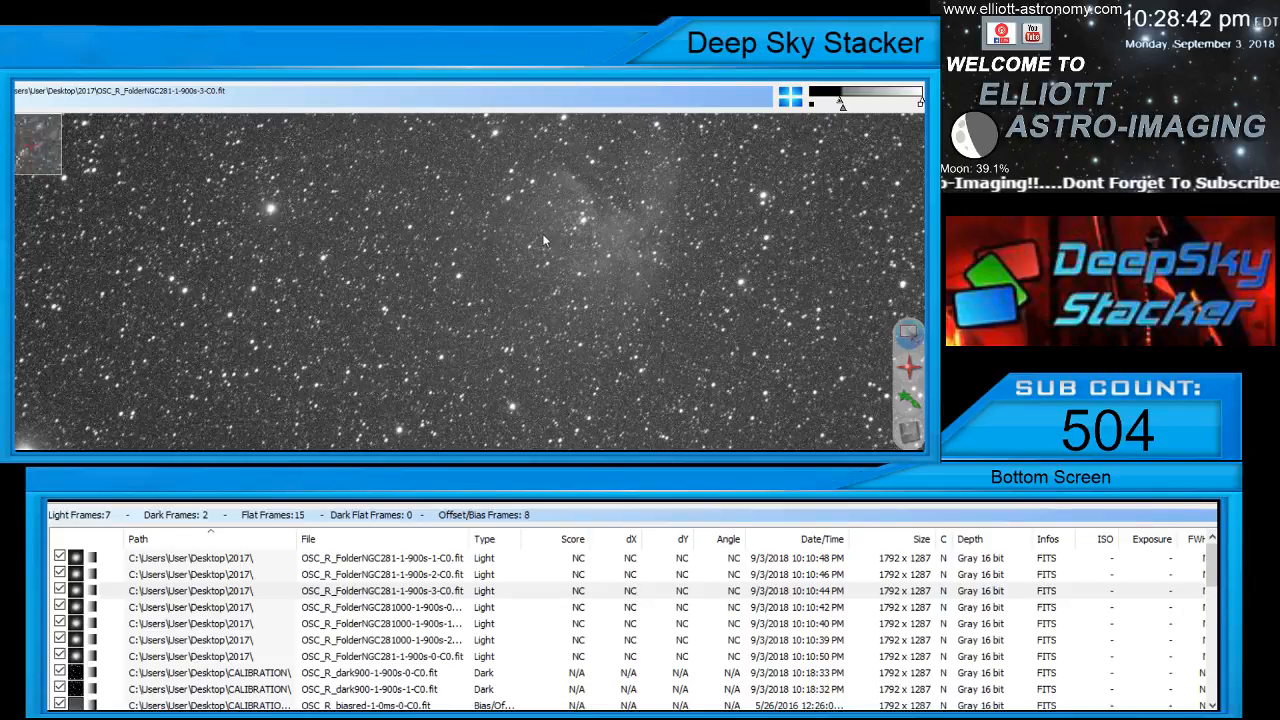
scroll(545, 240, "up", 2)
scroll(525, 262, "down", 2)
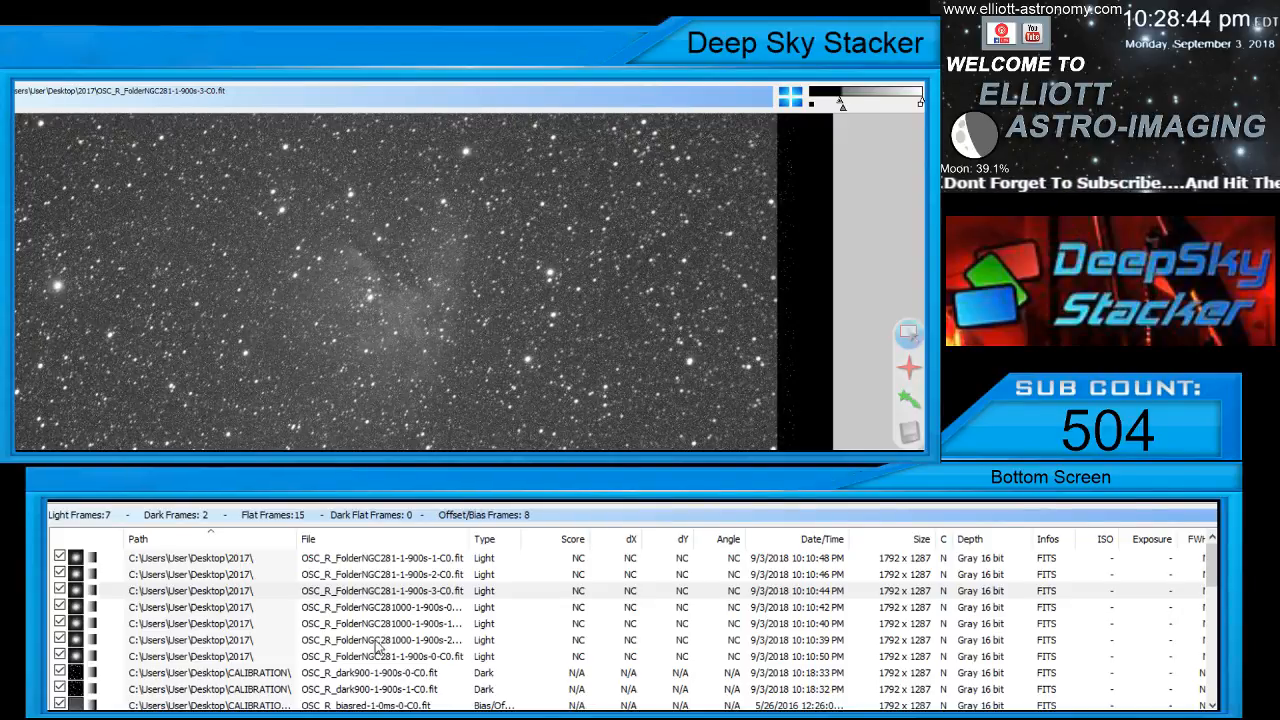
left_click(380, 607)
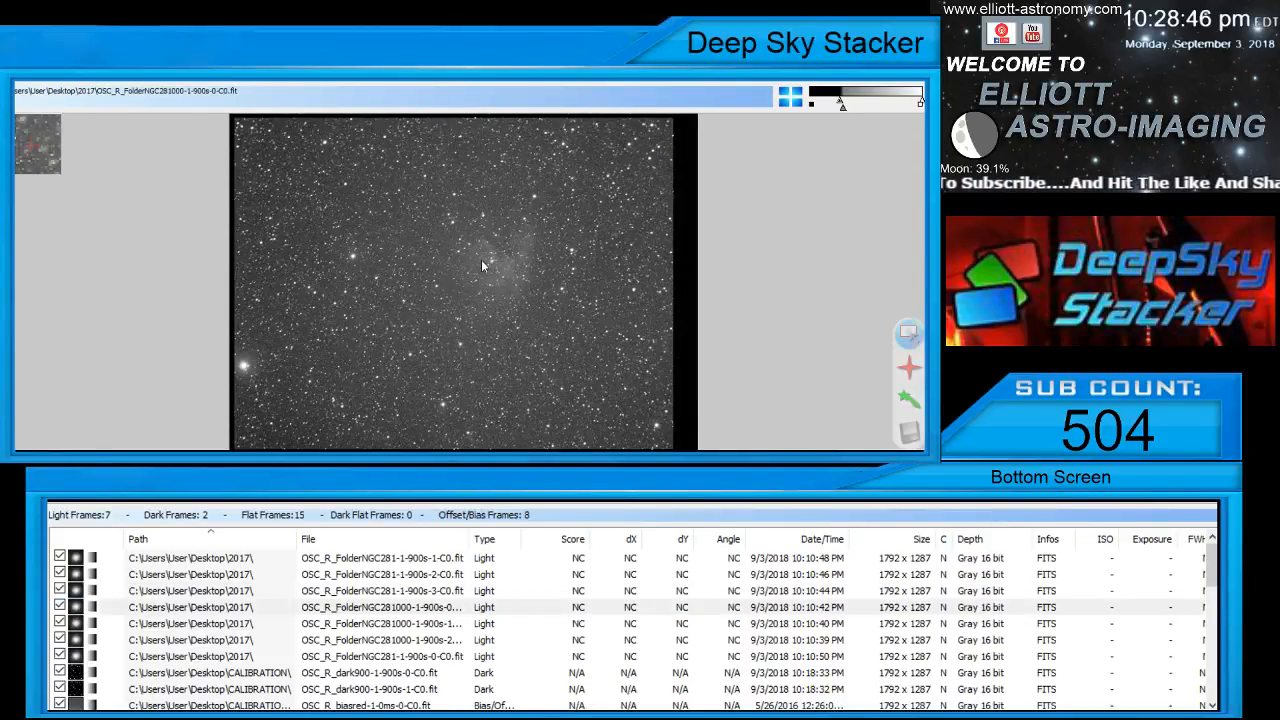
scroll(481, 259, "up", 2)
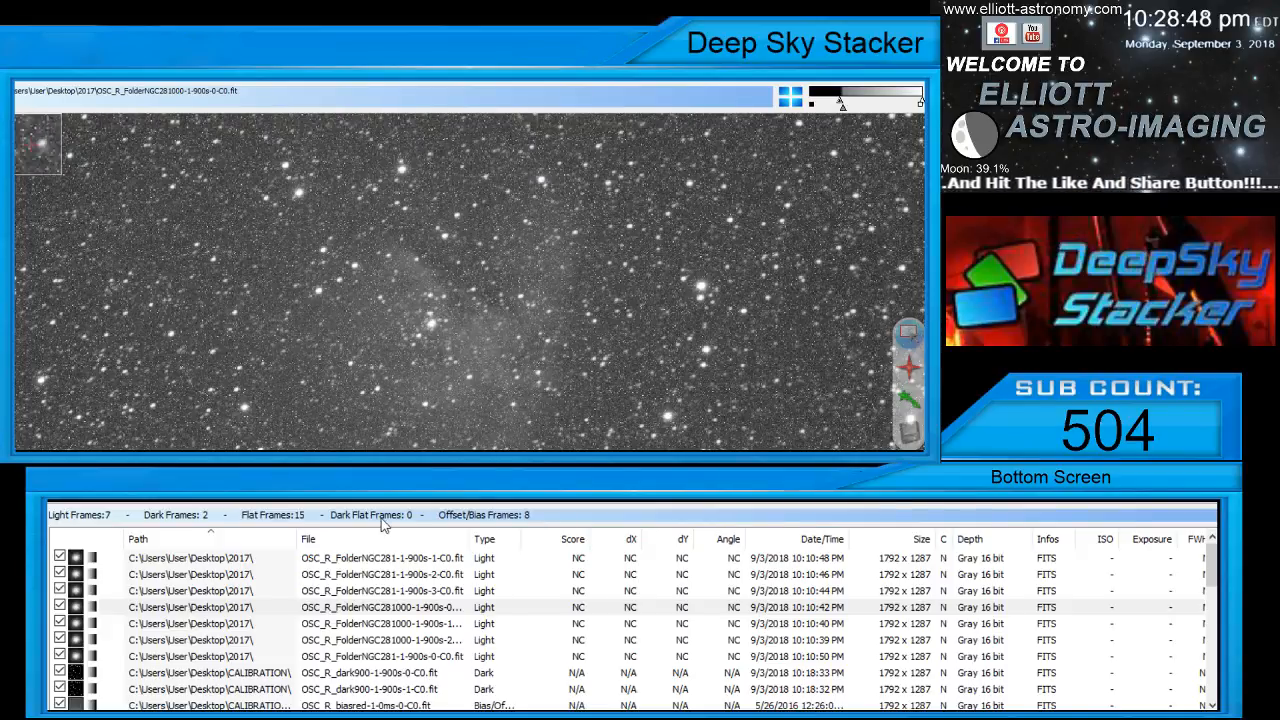
left_click(386, 623)
scroll(466, 287, "up", 2)
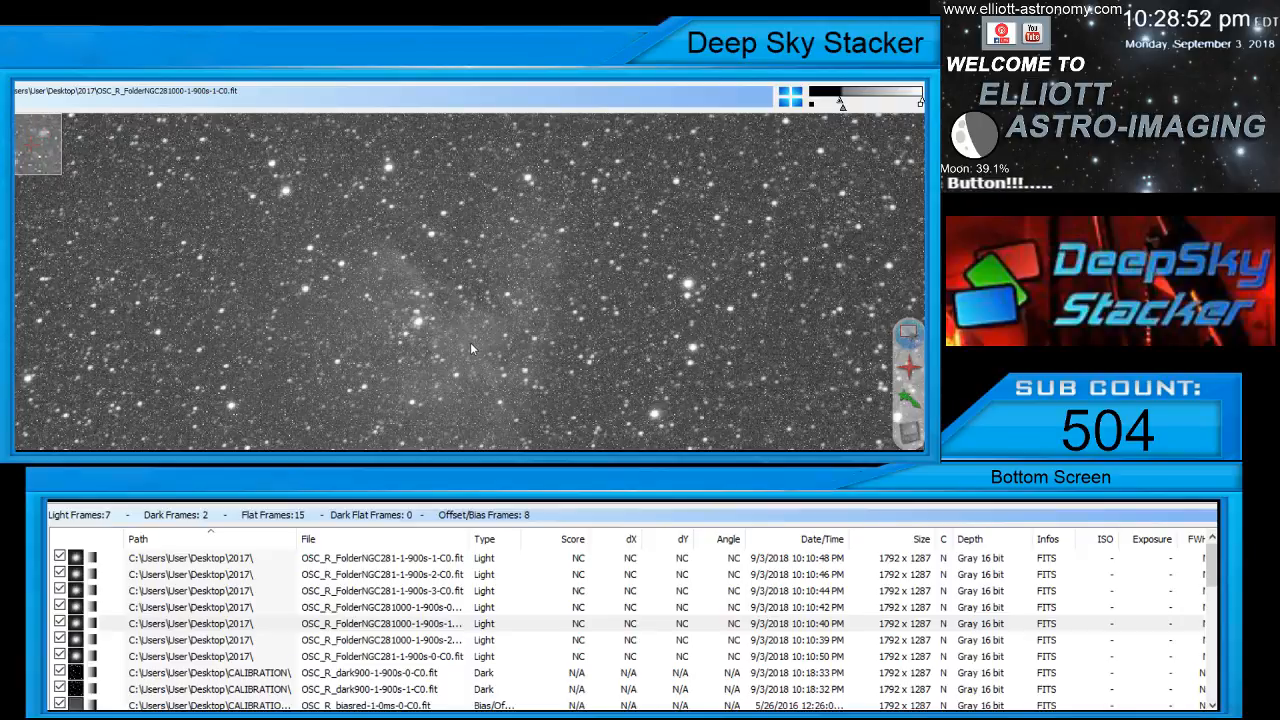
left_click(397, 640)
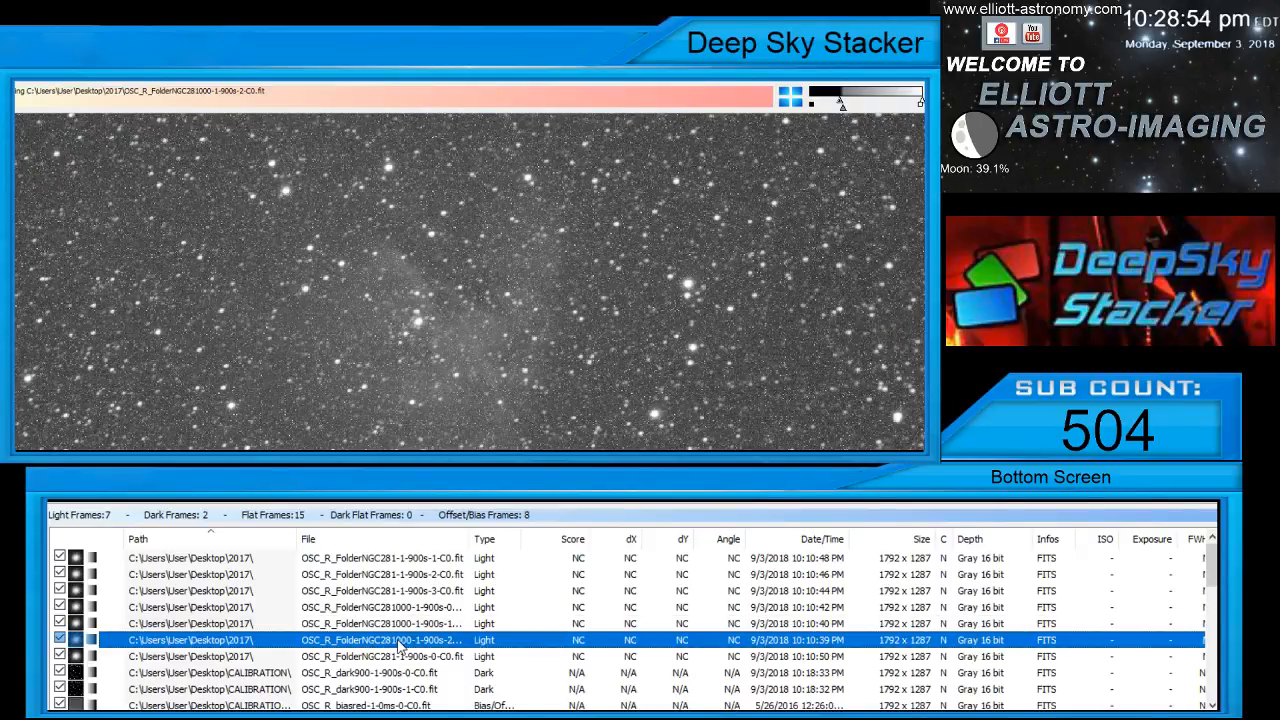
scroll(480, 292, "up", 2)
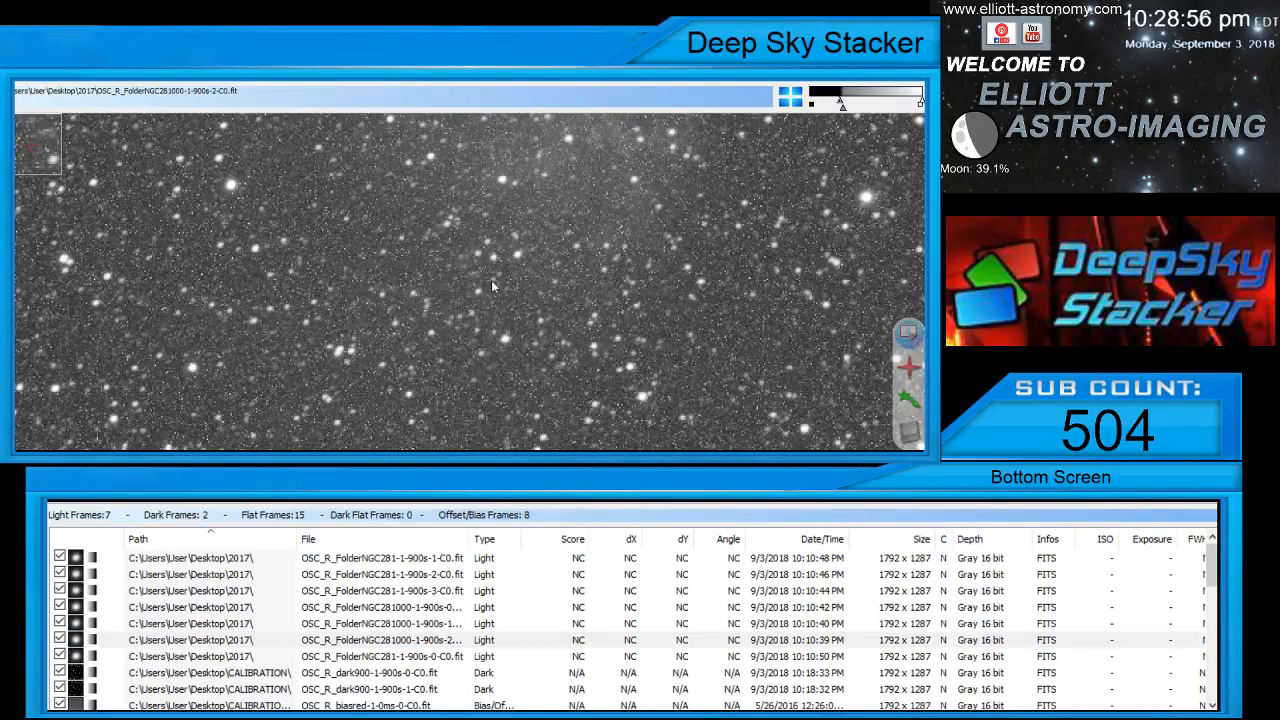
scroll(493, 284, "down", 2)
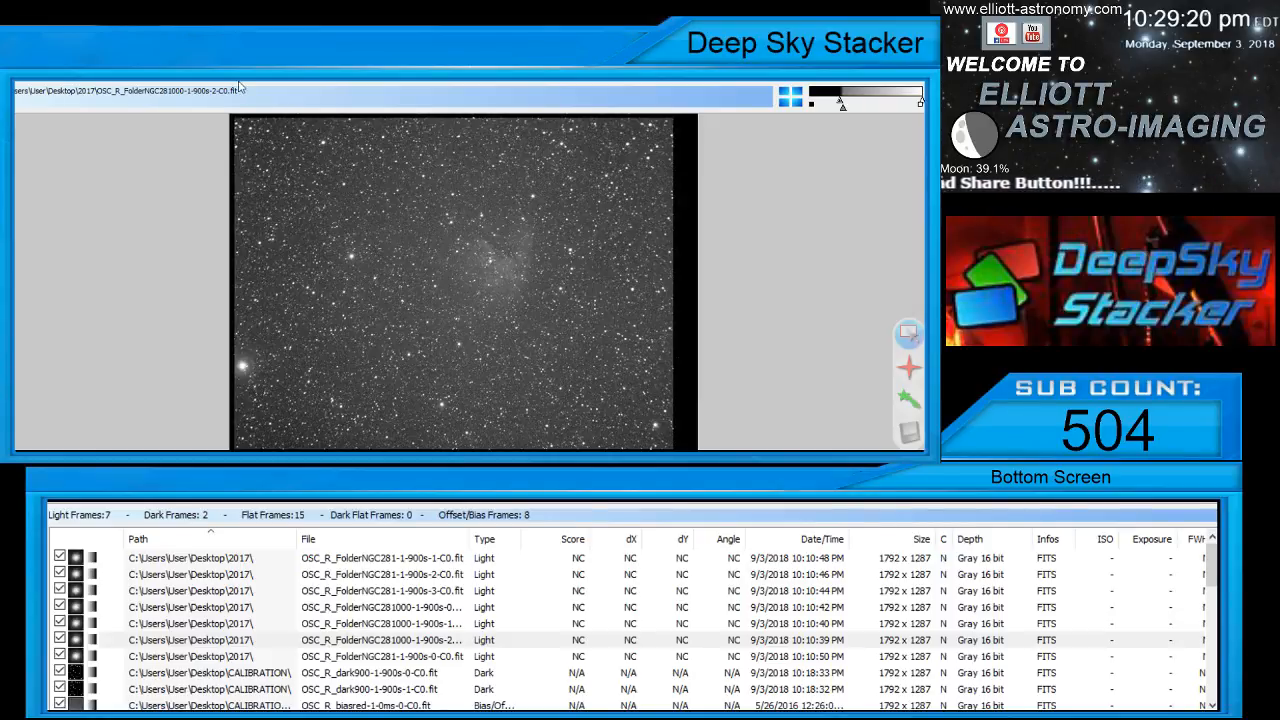
Draw a custom stacking rectangle around the star field that excludes the black borders, and check all frames
left_click_drag(237, 127, 668, 449)
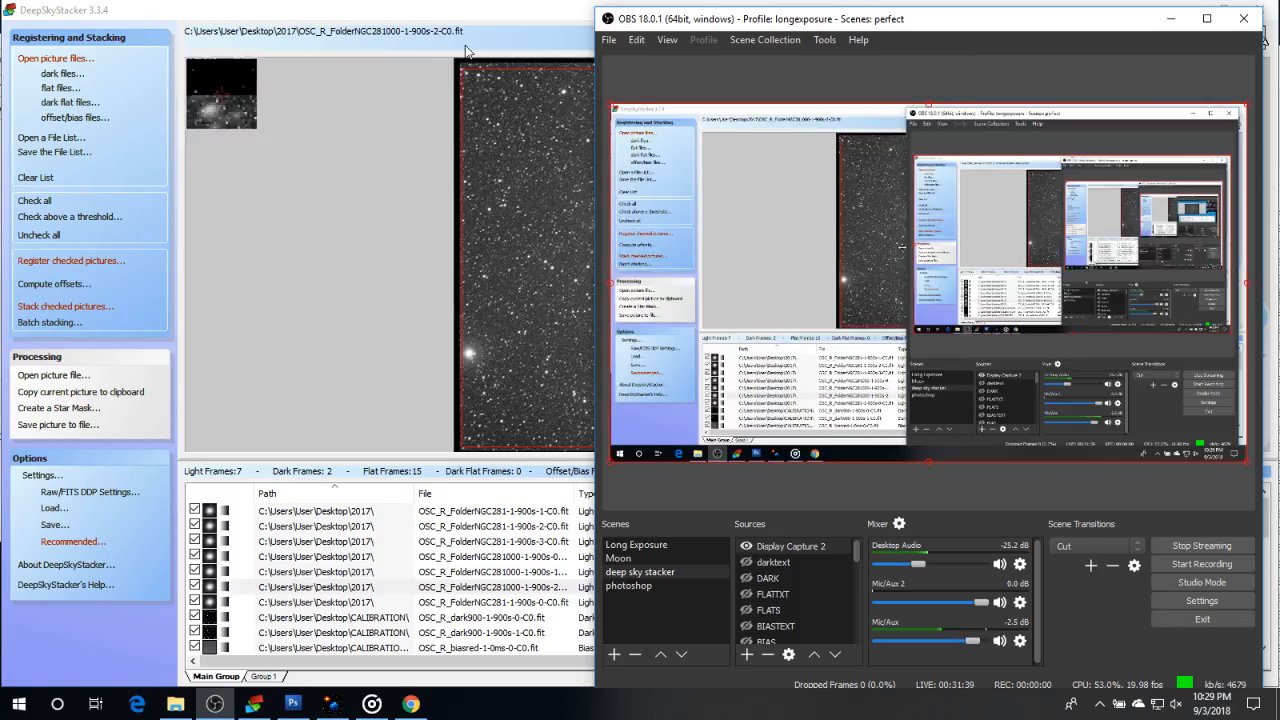
left_click(438, 7)
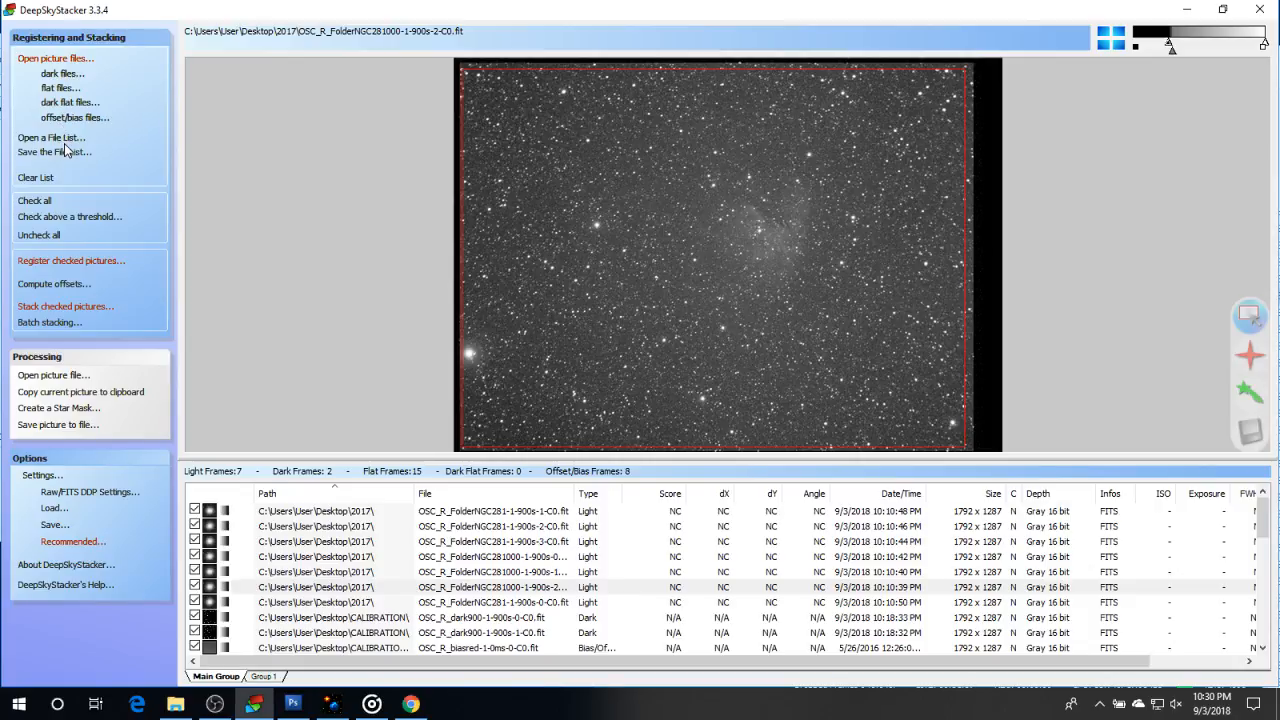
left_click(43, 206)
Open the registration settings, set the star detection threshold to 69 % and compute the number of detected stars
left_click(66, 264)
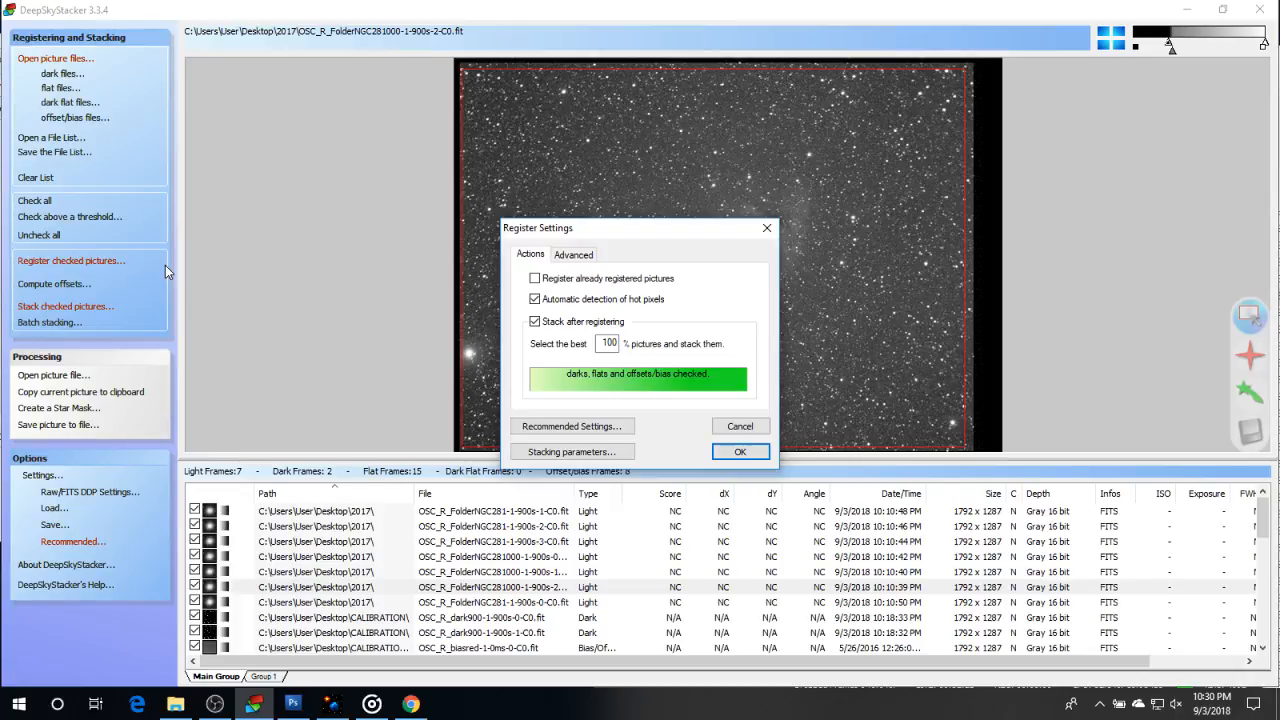
left_click(567, 256)
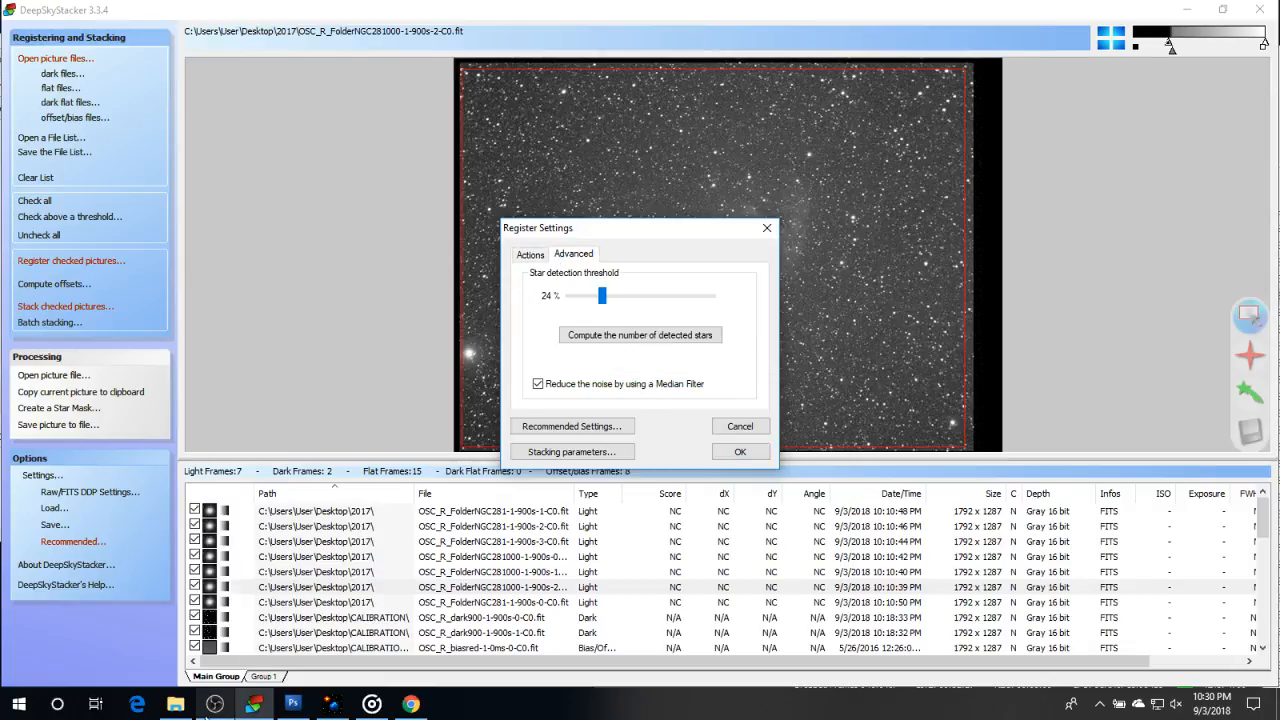
left_click(214, 704)
left_click(468, 44)
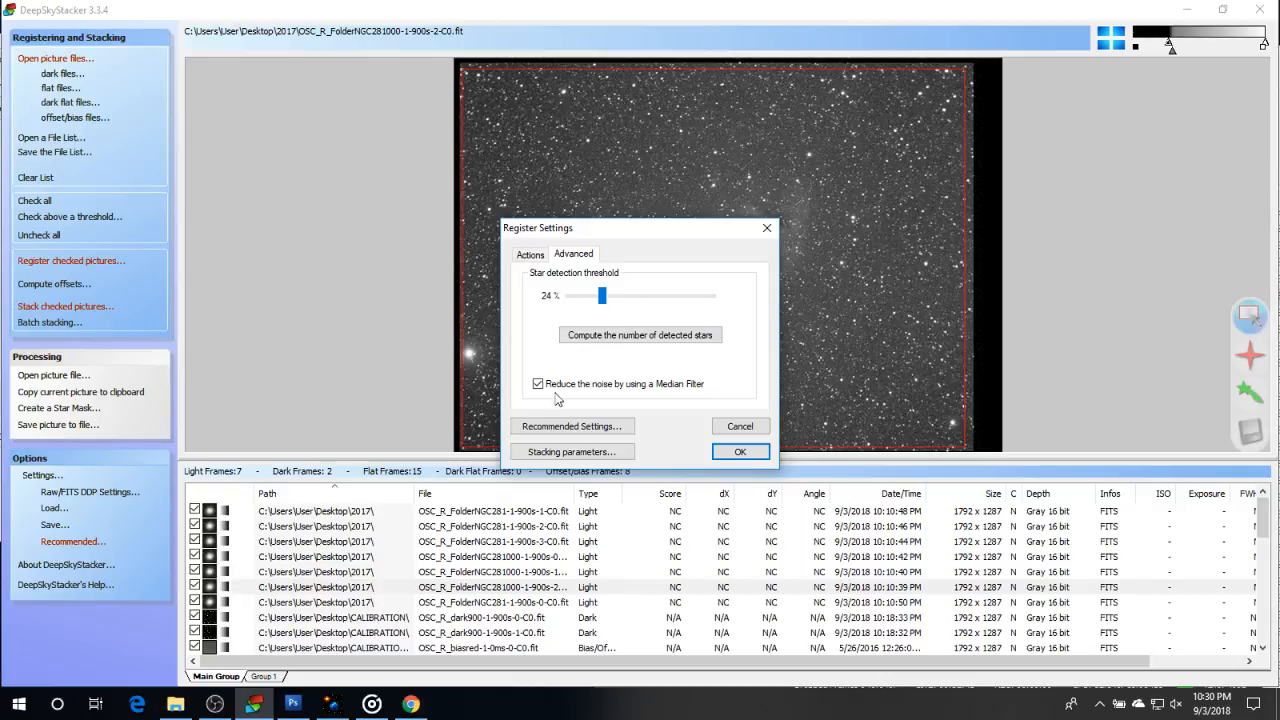
left_click_drag(601, 296, 572, 303)
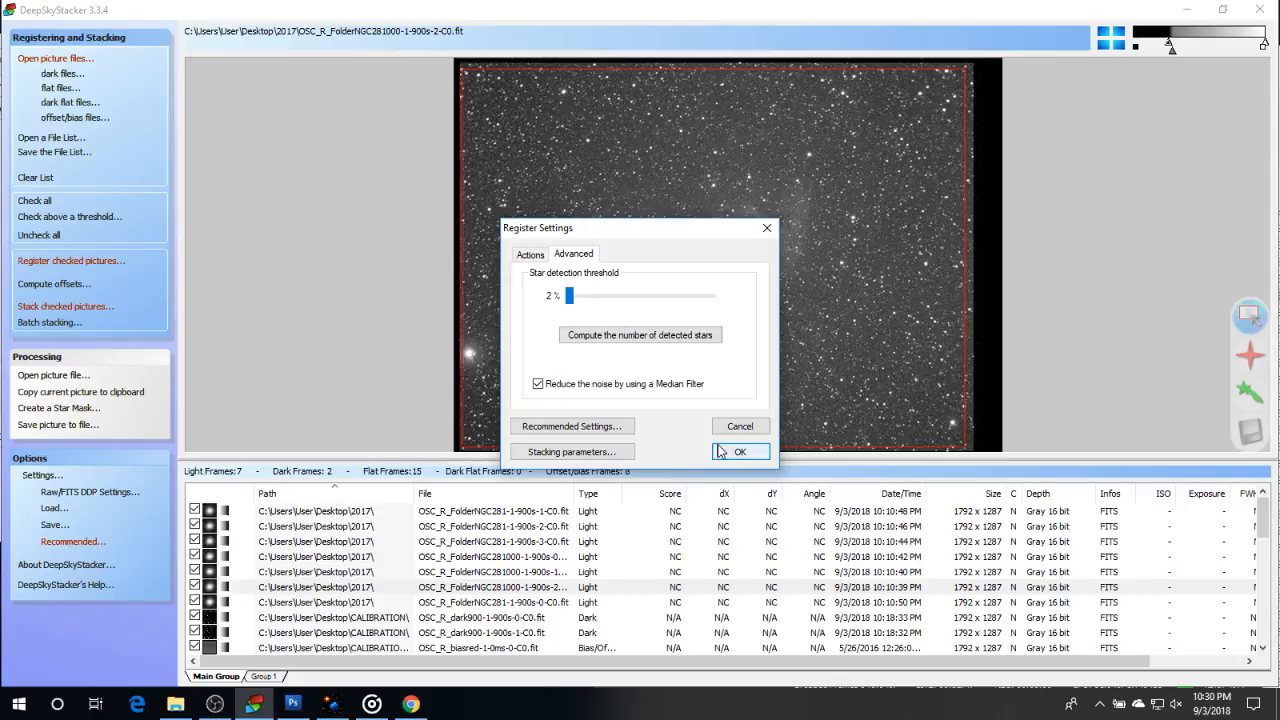
left_click(538, 384)
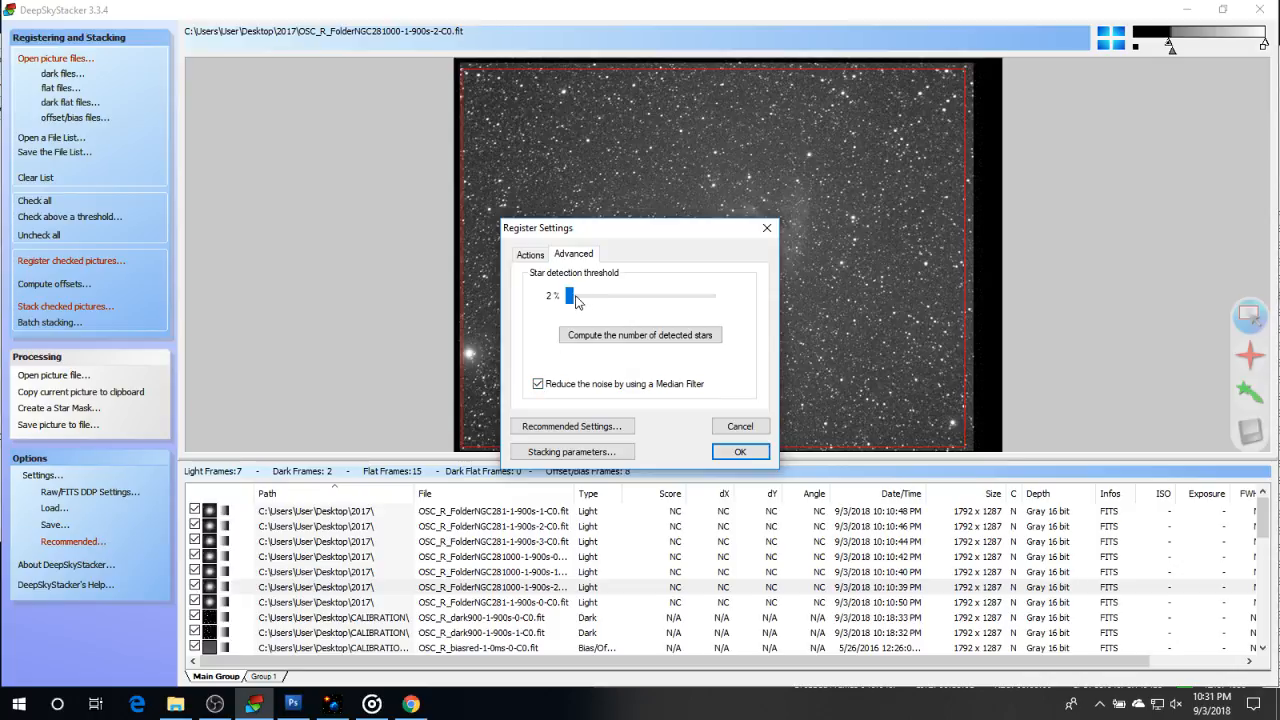
left_click_drag(569, 295, 631, 299)
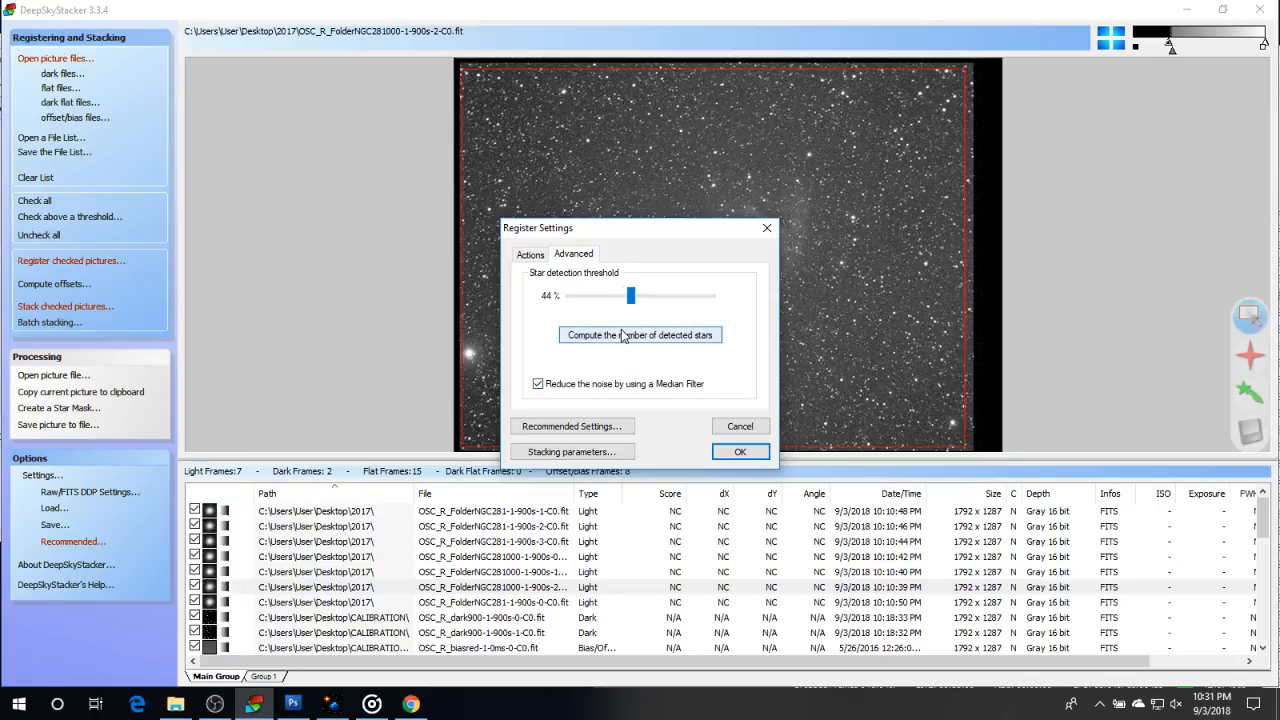
left_click(621, 336)
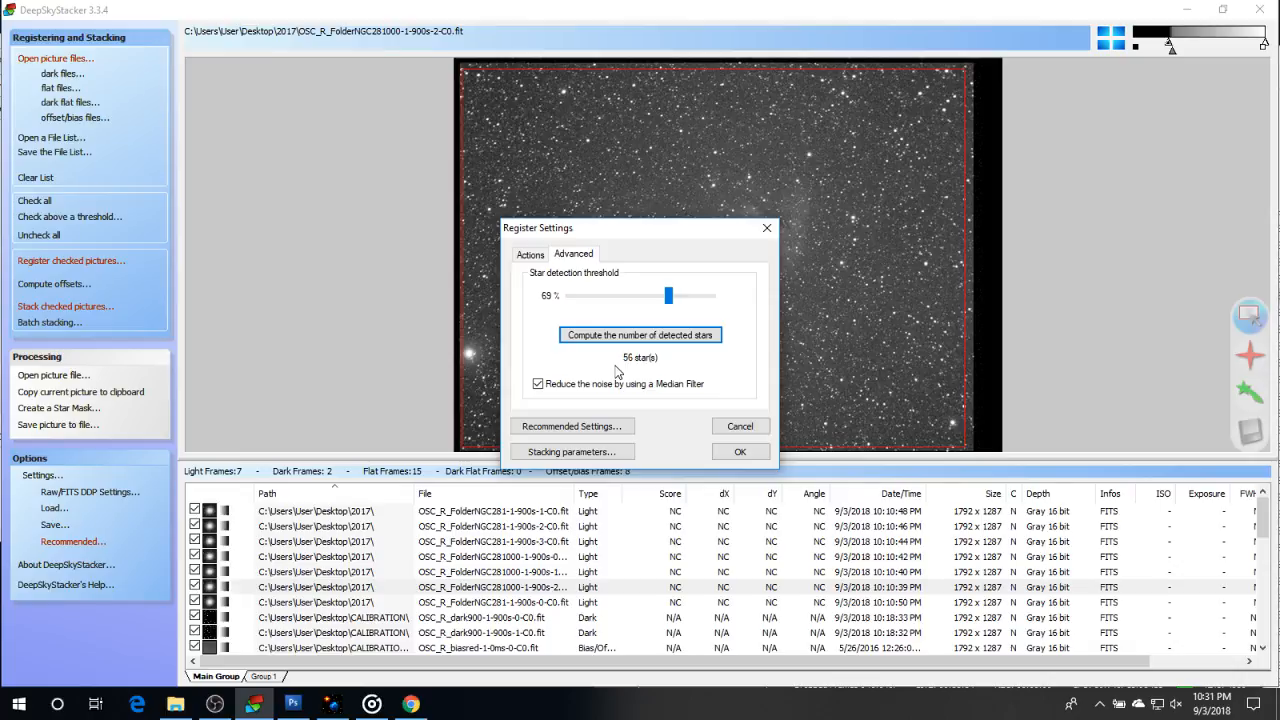
Apply the recommended Average combination method for the light frames and Median combination method for the master bias
left_click(571, 426)
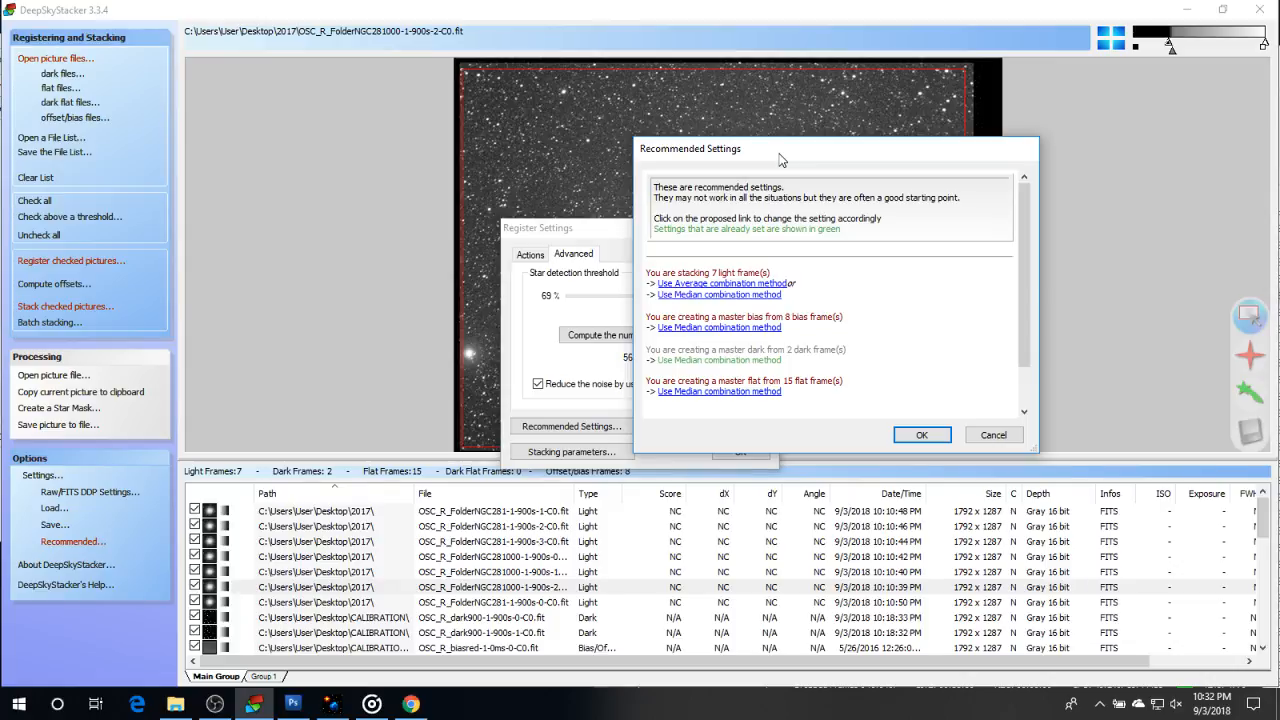
left_click(748, 284)
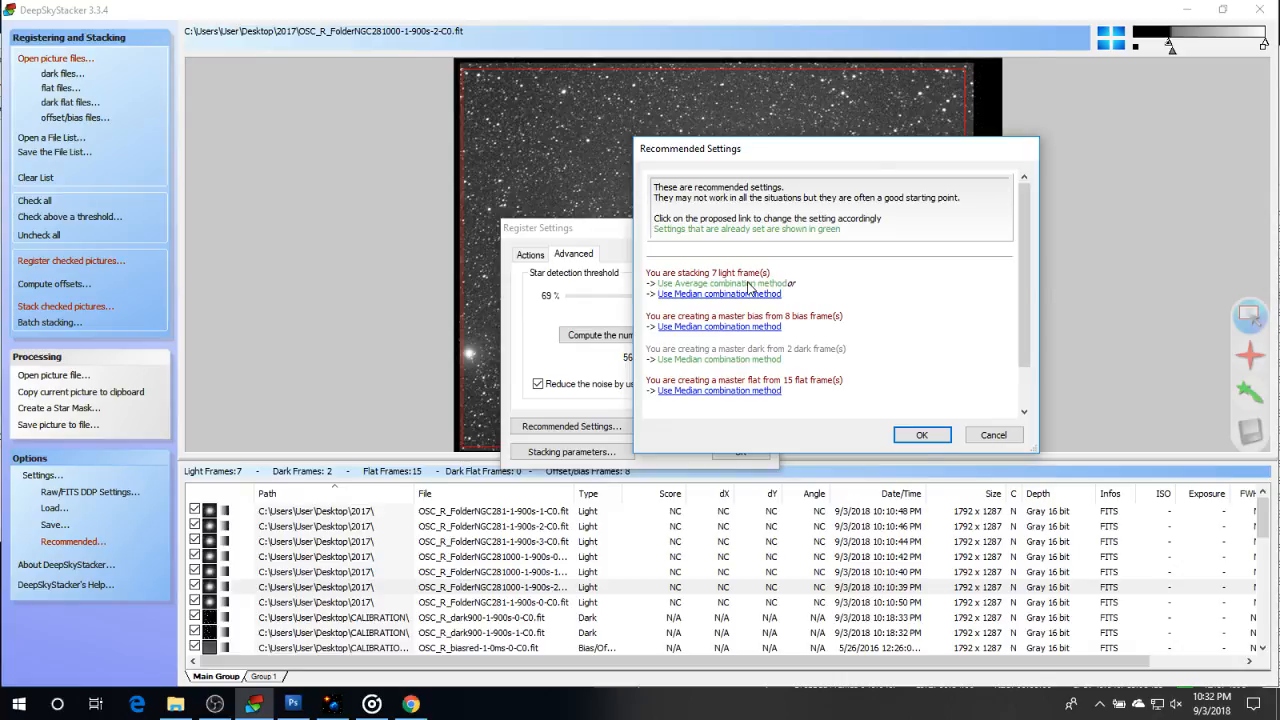
left_click(719, 326)
left_click(921, 437)
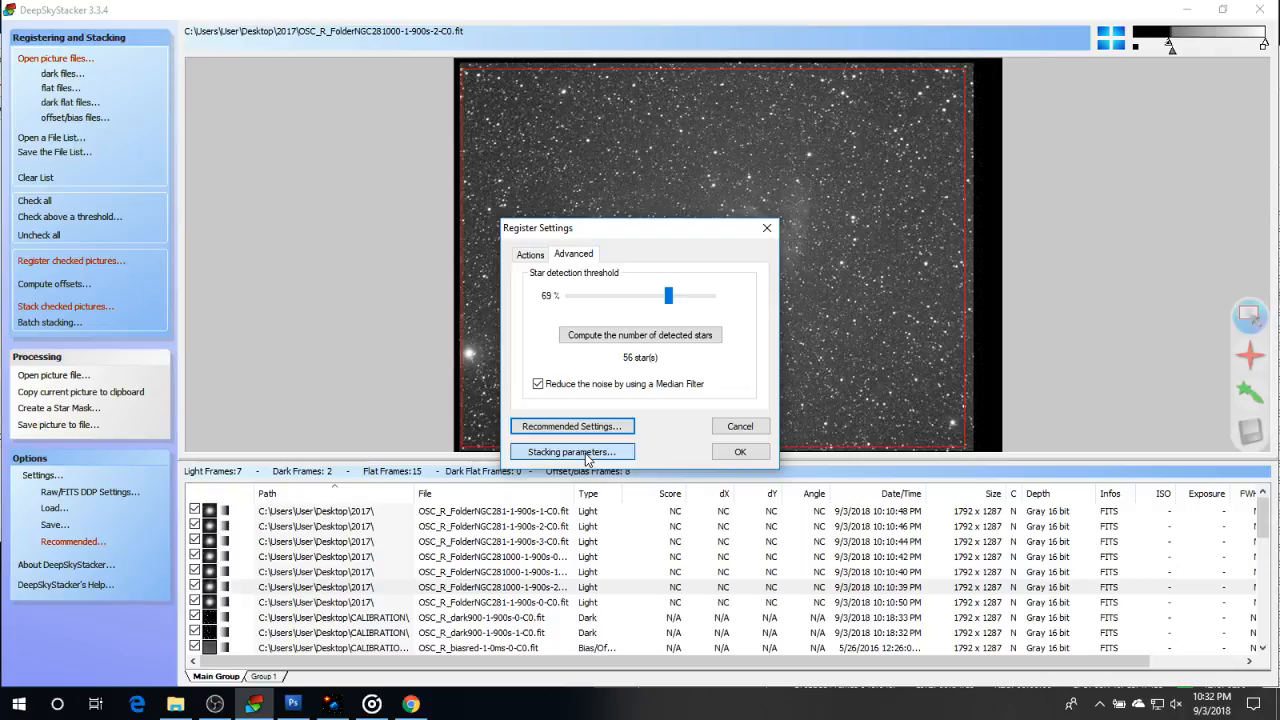
Review the stacking parameters for result, light, dark, flat, bias, alignment, intermediate files, cosmetic and output, and accept them
left_click(587, 452)
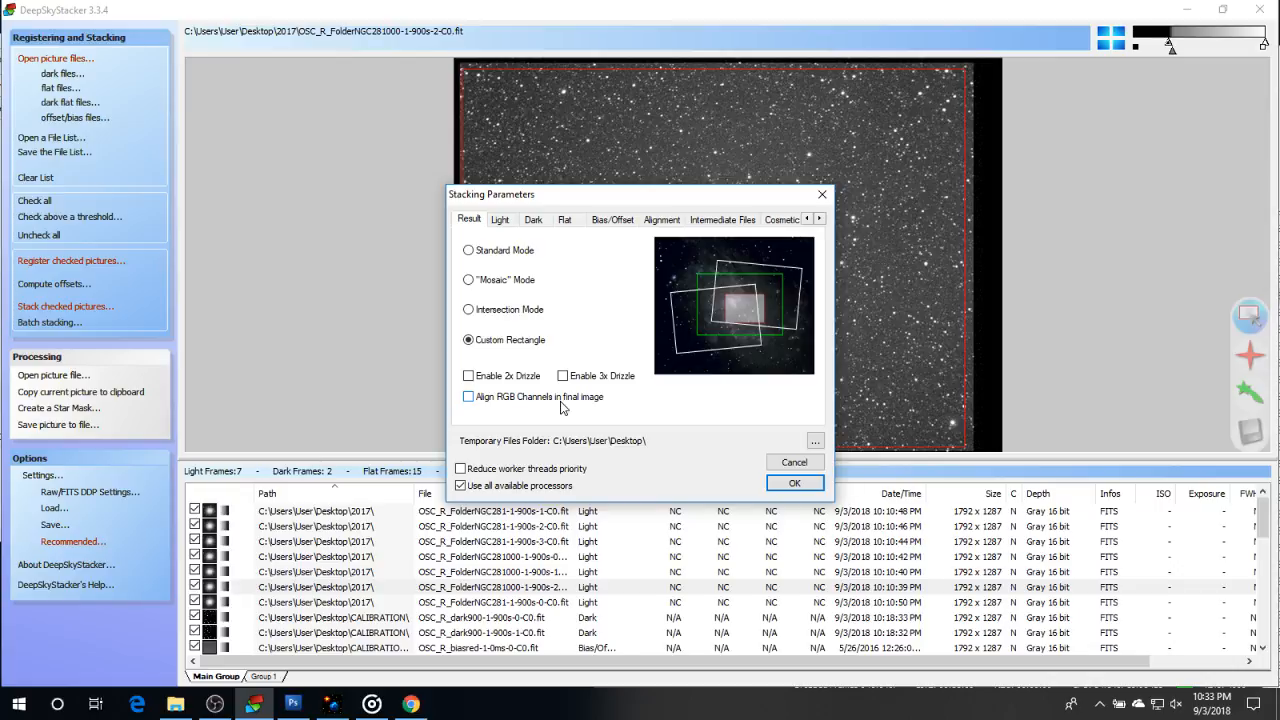
left_click(503, 220)
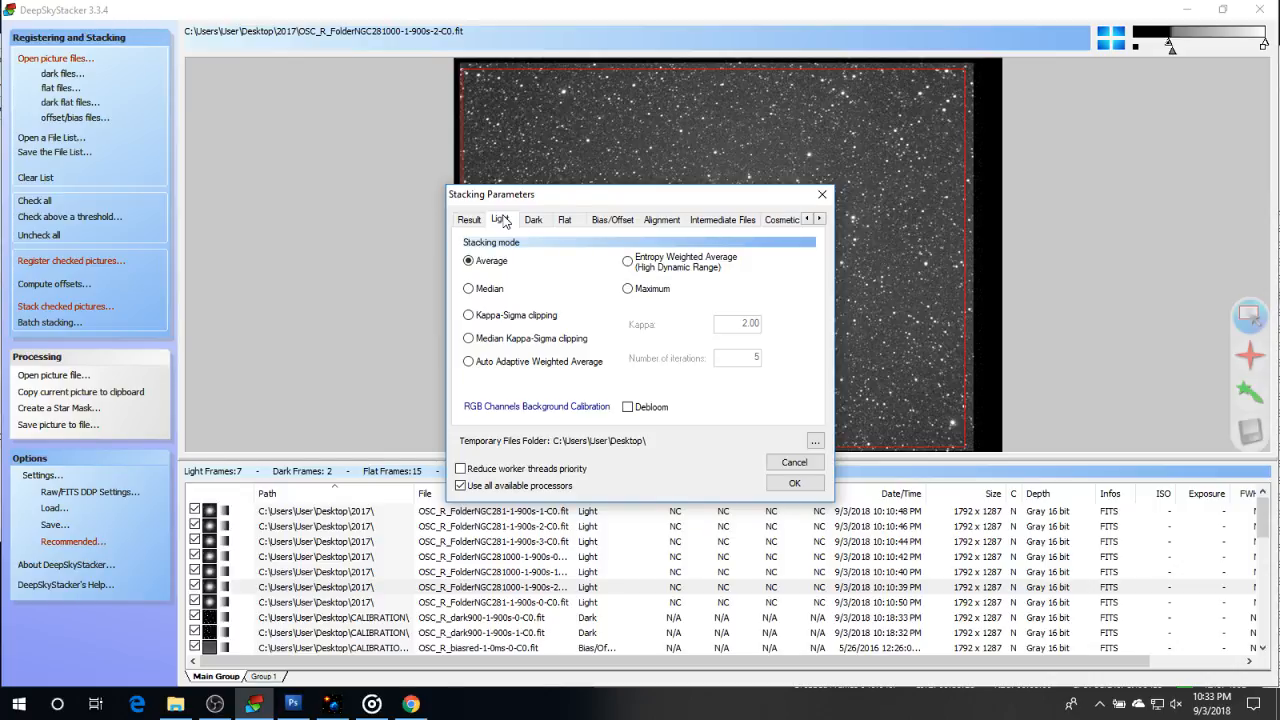
left_click(533, 221)
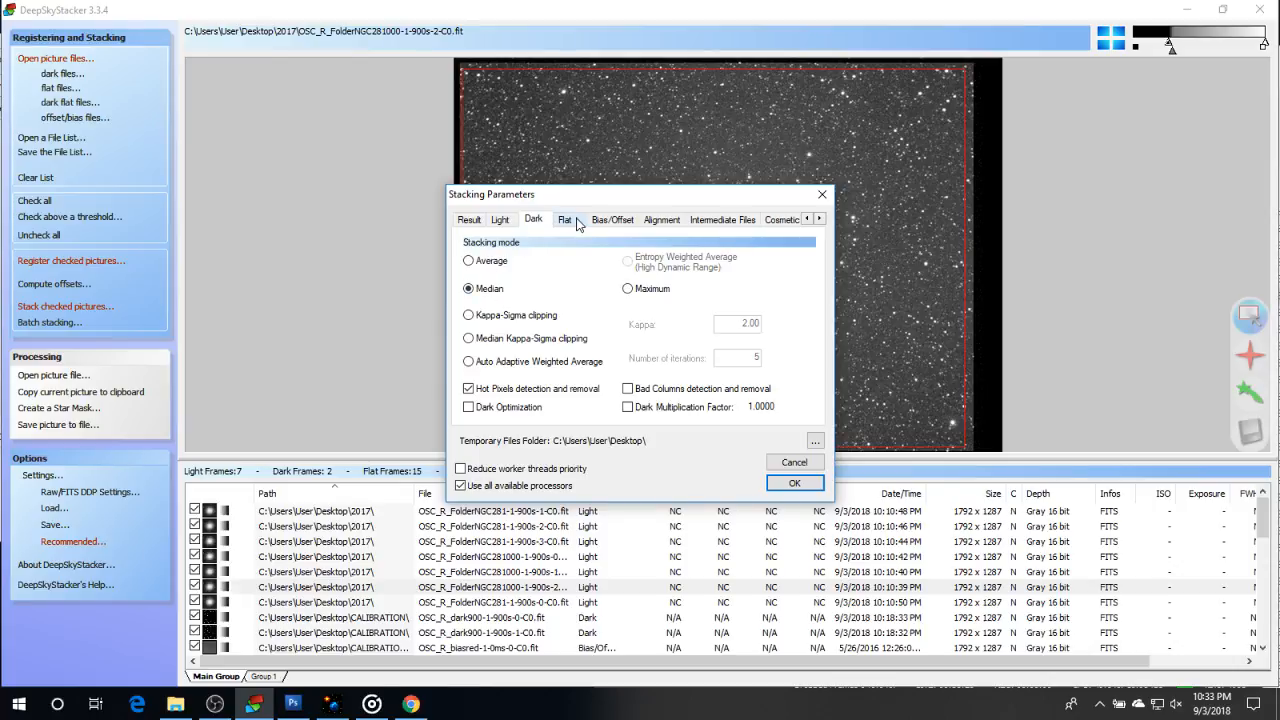
left_click(566, 220)
left_click(613, 220)
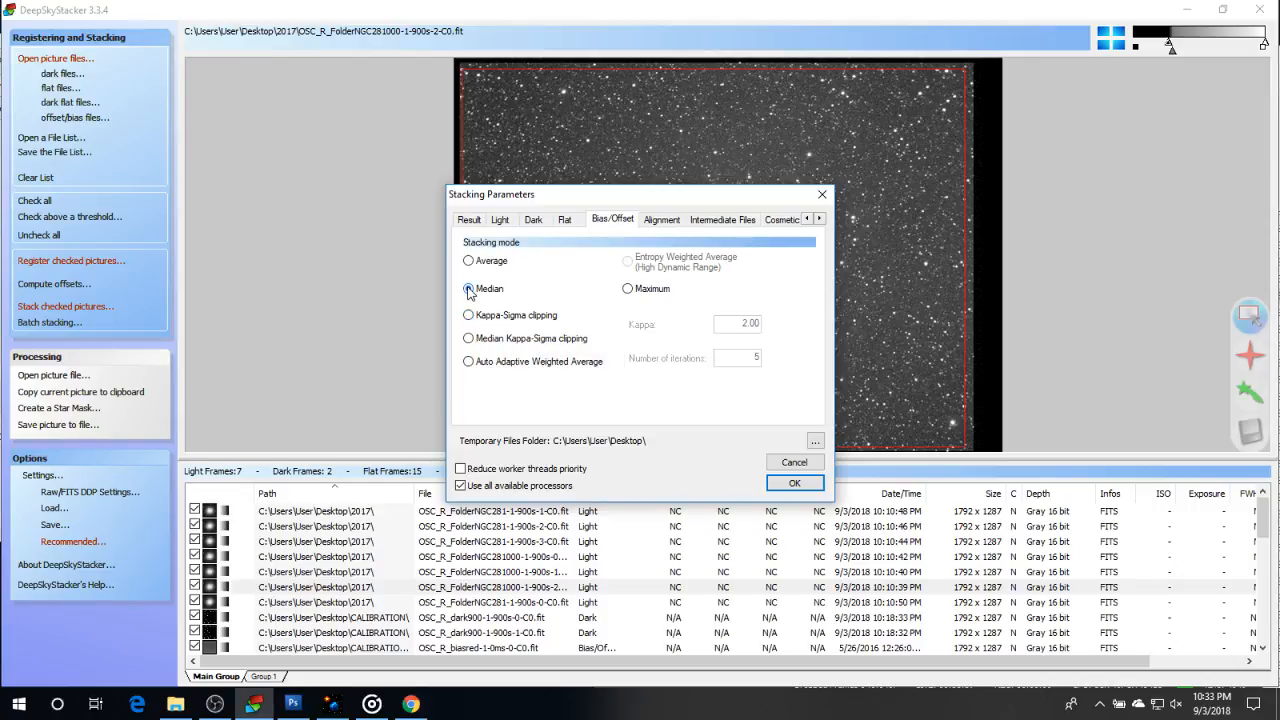
mouse_move(471, 342)
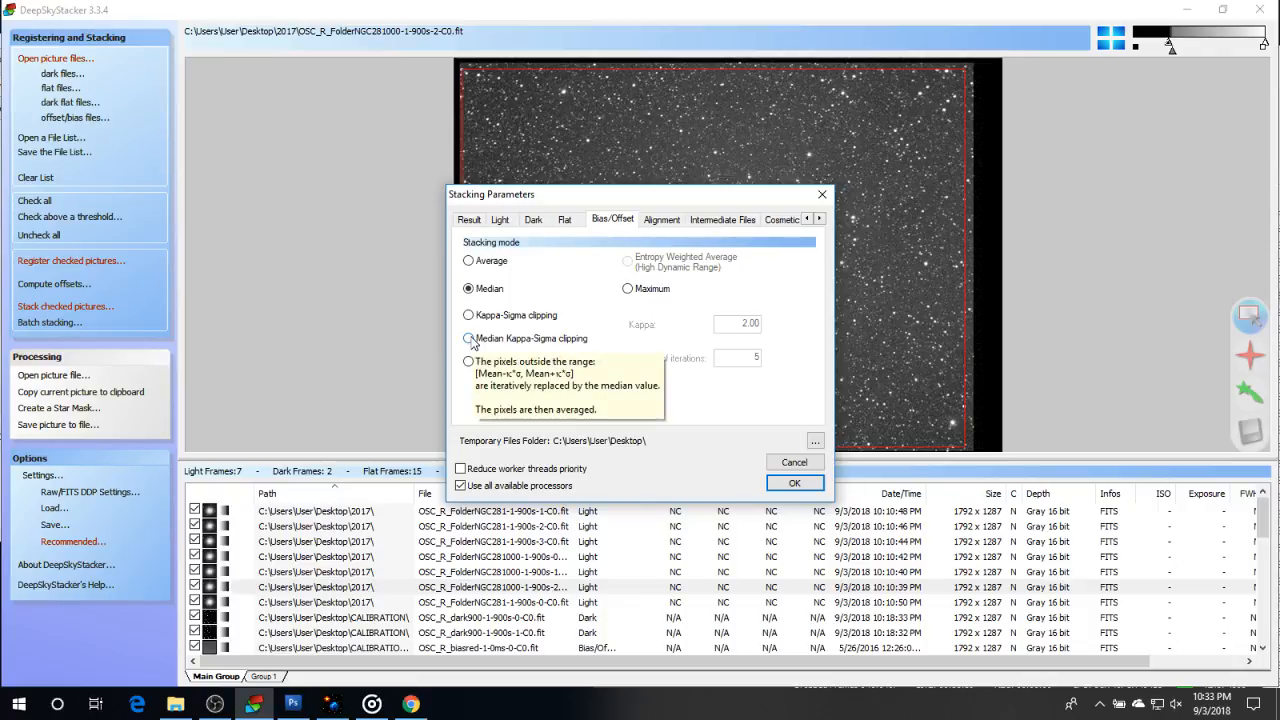
left_click(677, 227)
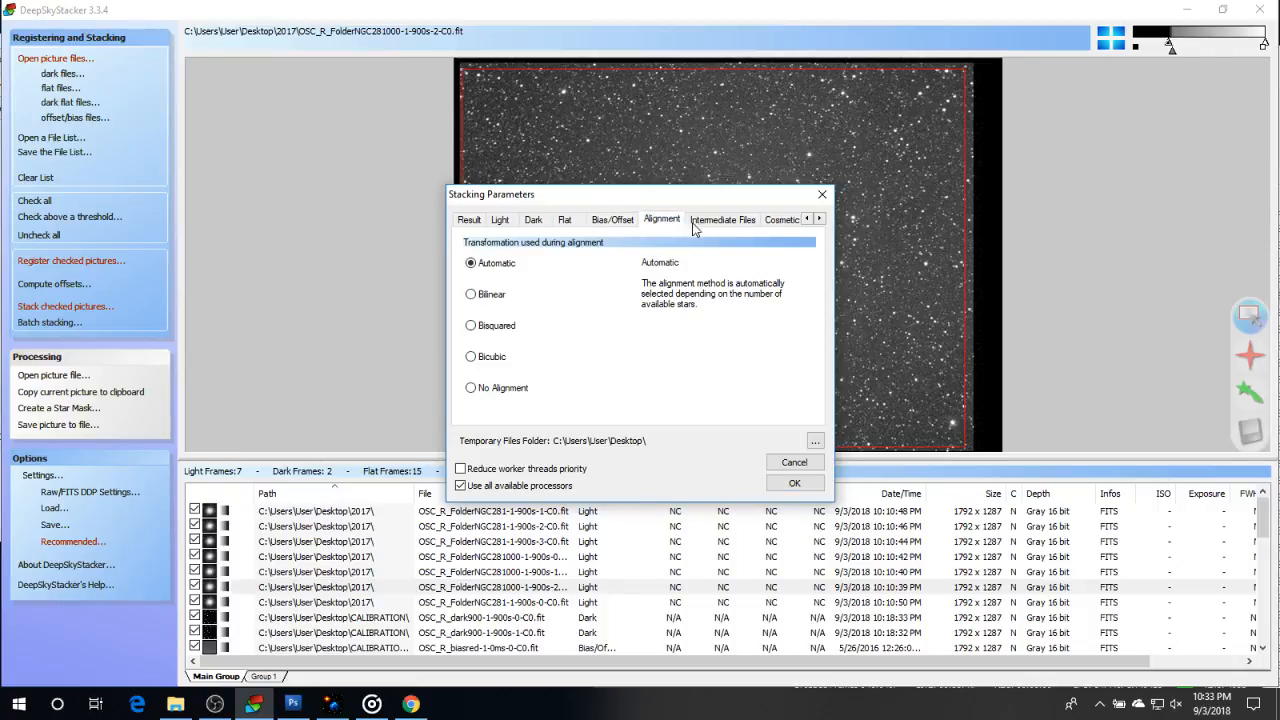
left_click(726, 221)
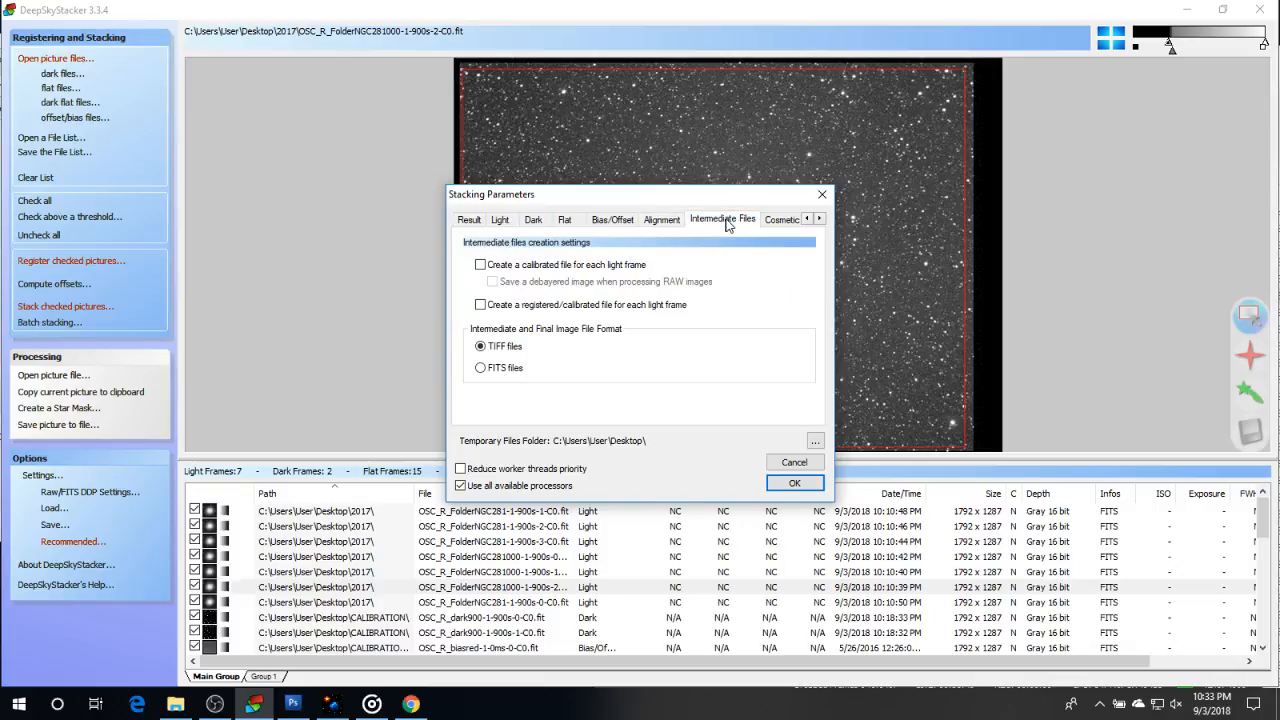
left_click(776, 220)
left_click(724, 222)
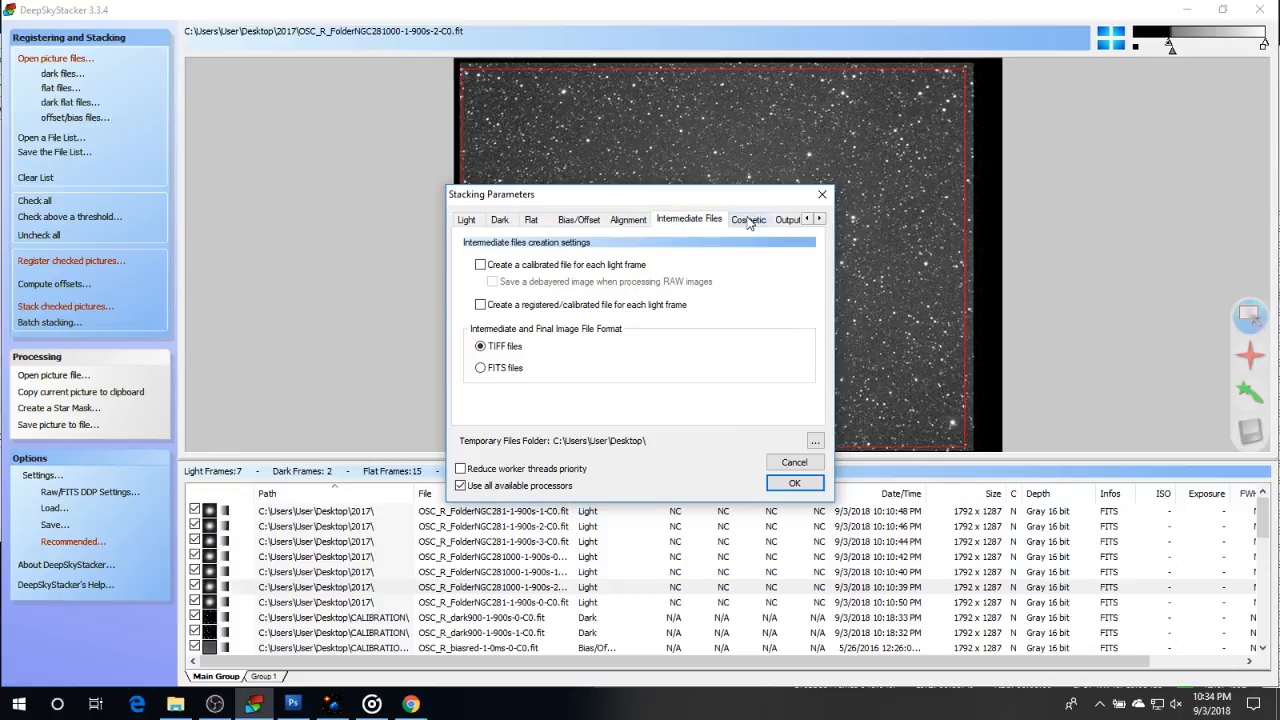
left_click(749, 220)
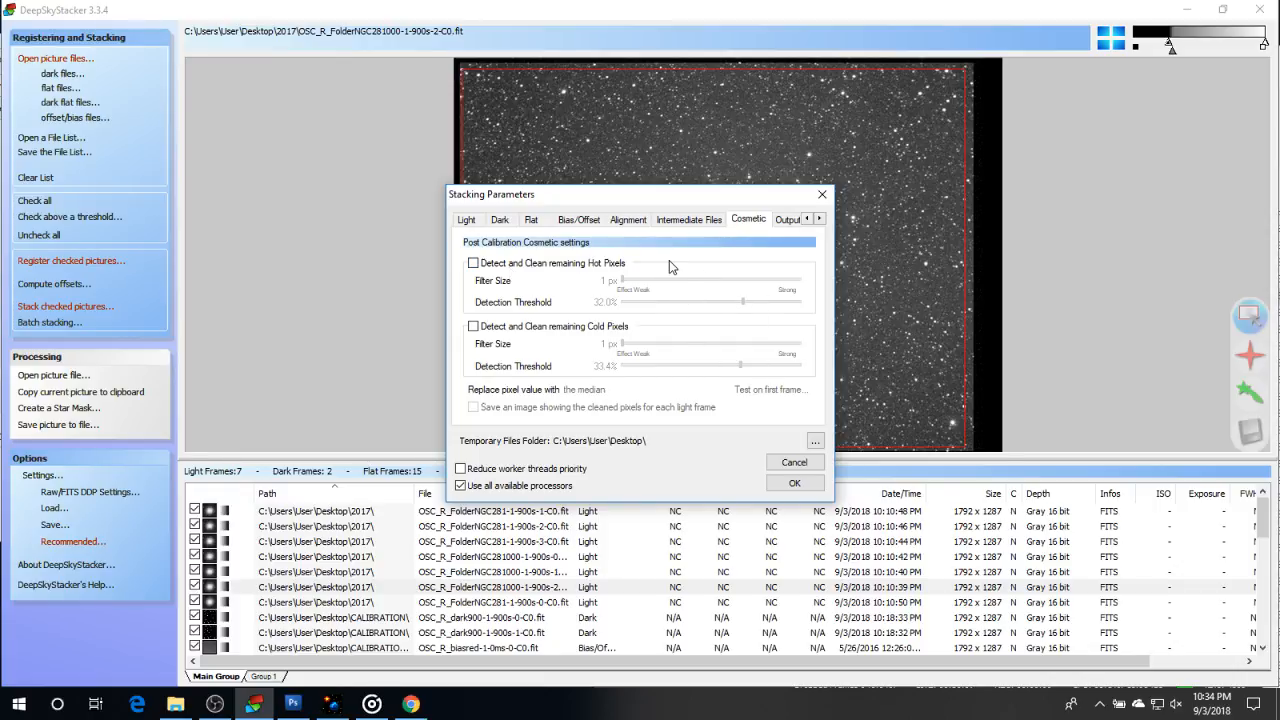
left_click(787, 219)
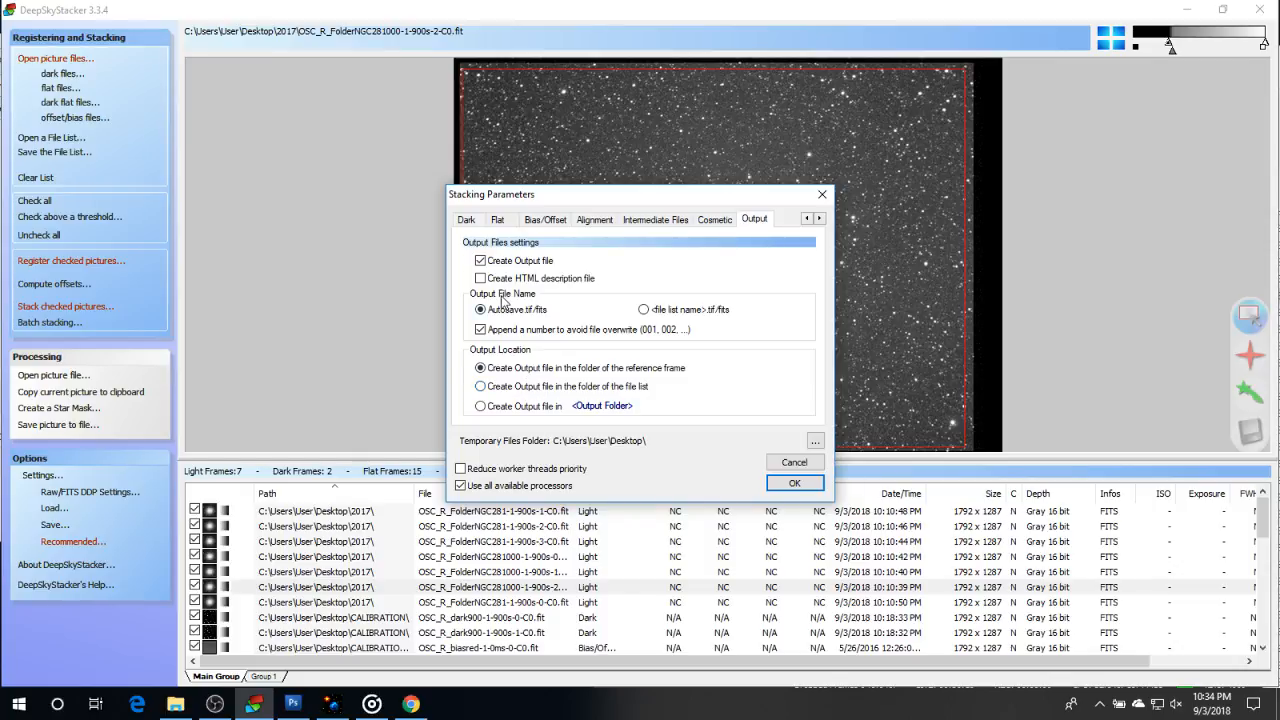
left_click(794, 485)
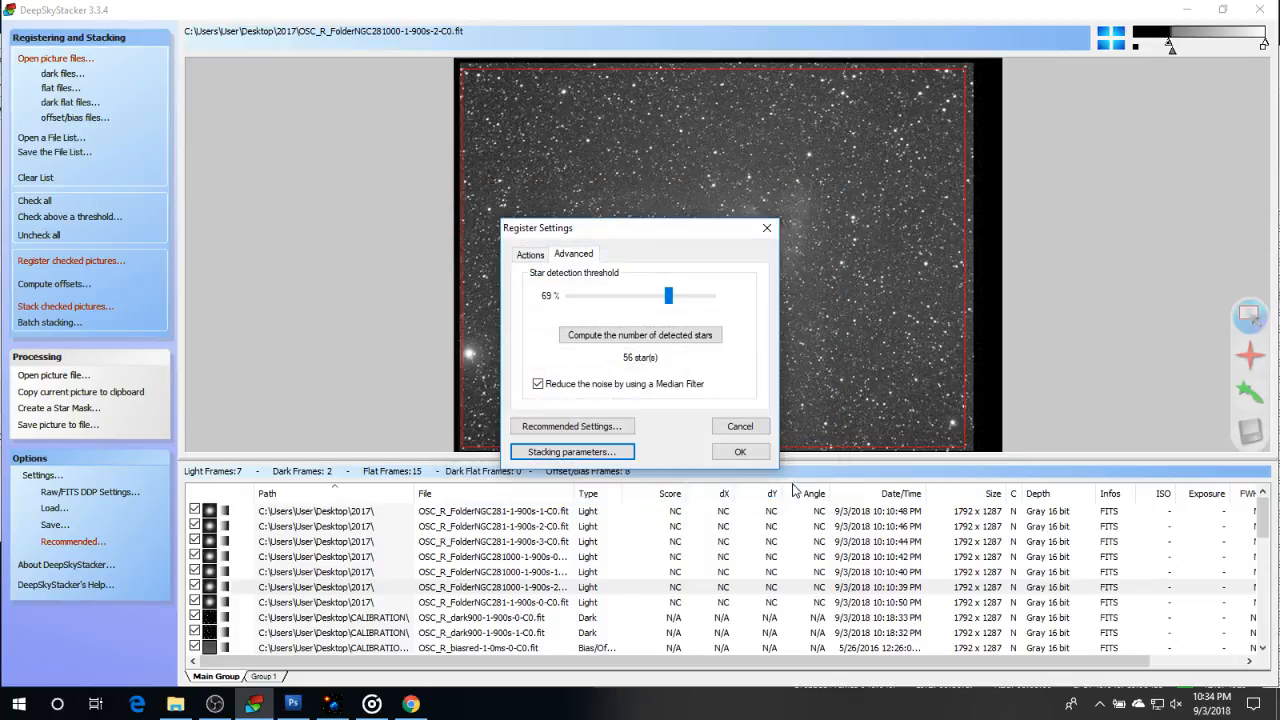
Accept the registration settings, check the stacking steps summary from start to end, and start registering and stacking the checked frames
left_click(749, 456)
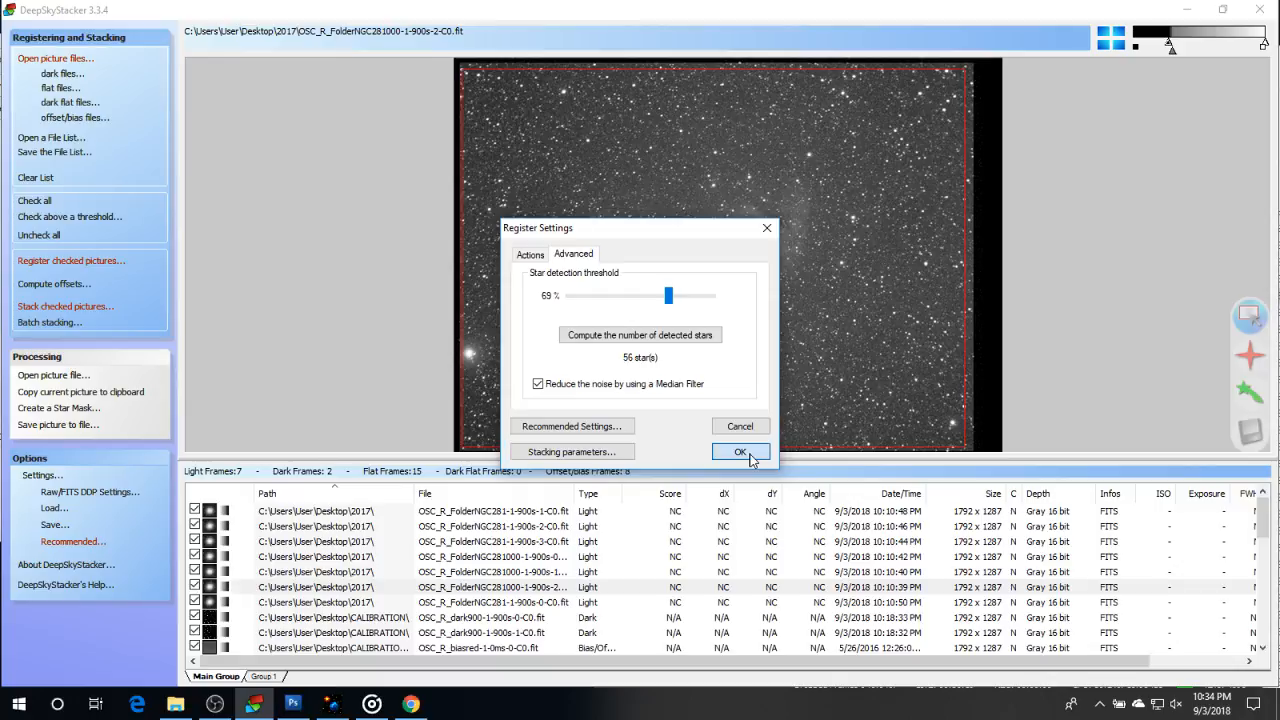
scroll(668, 352, "down", 1)
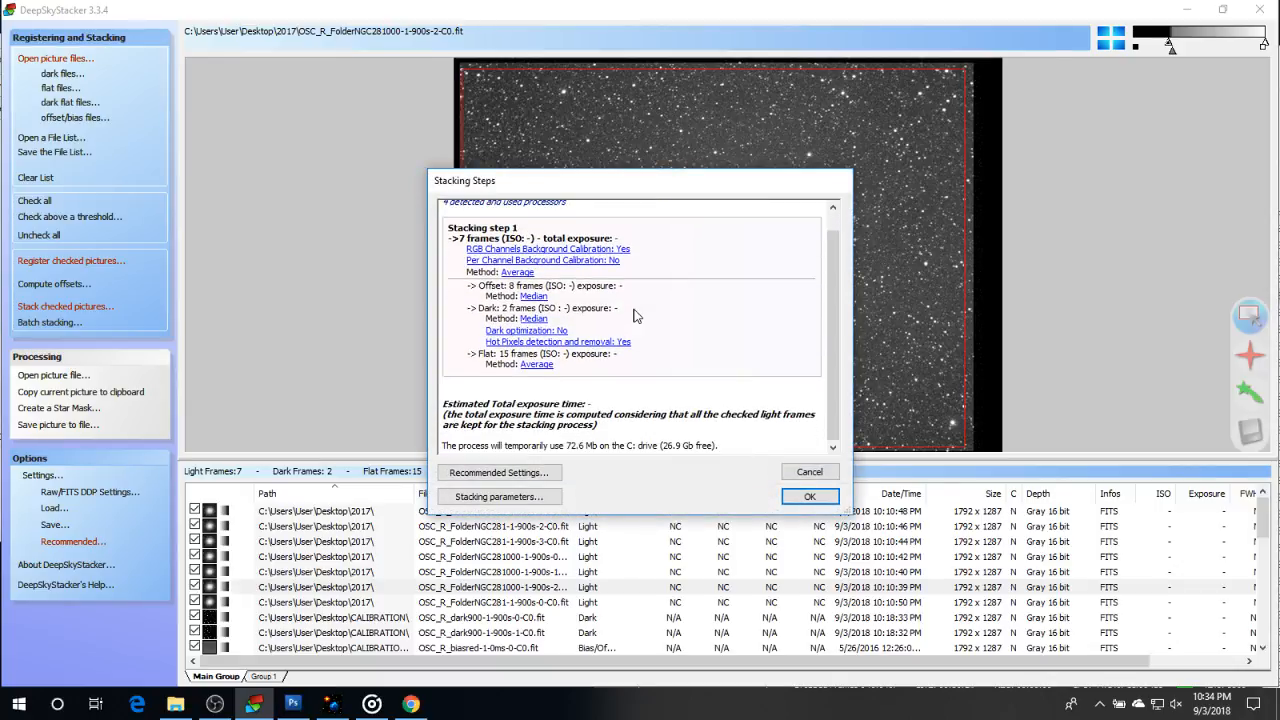
scroll(634, 316, "up", 1)
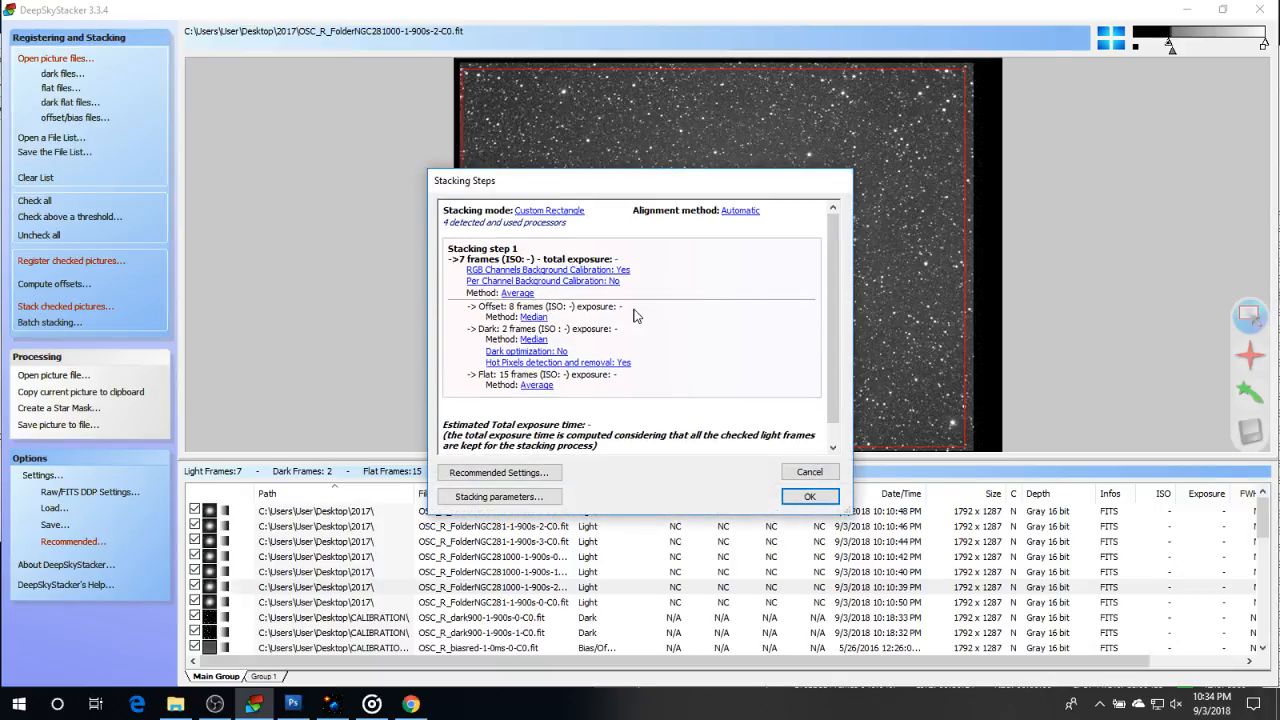
left_click(810, 496)
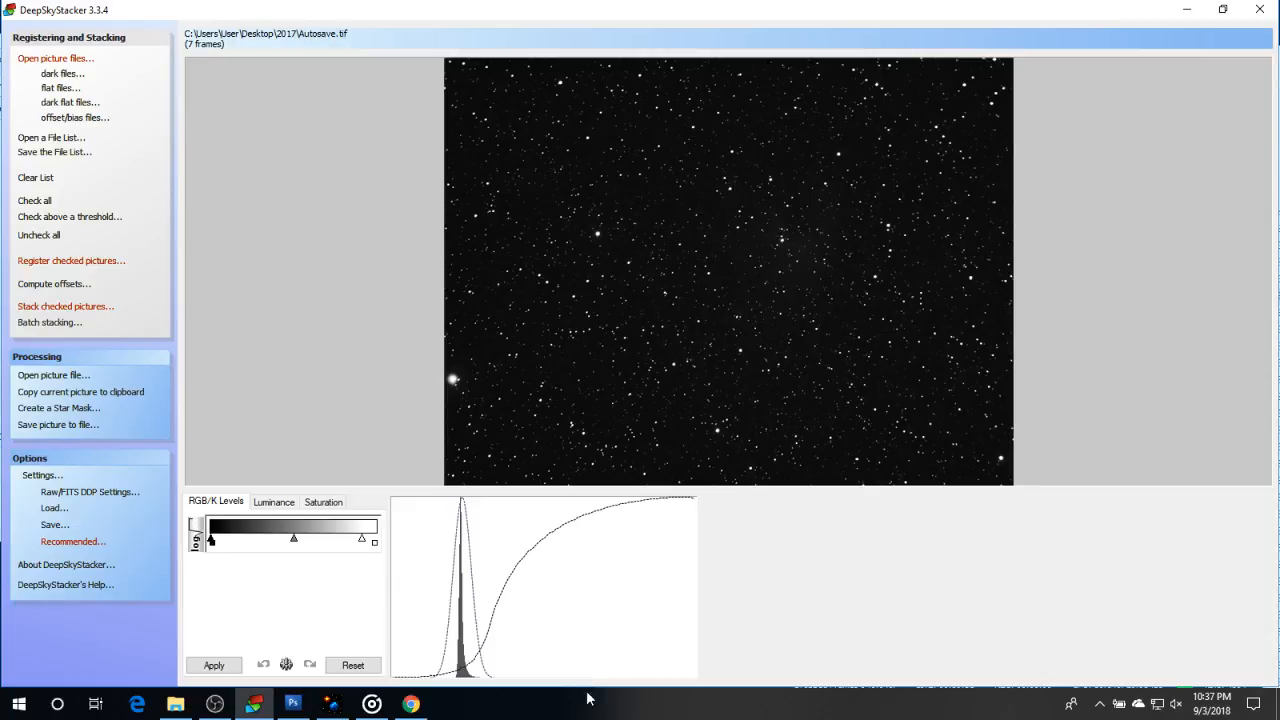
left_click(212, 704)
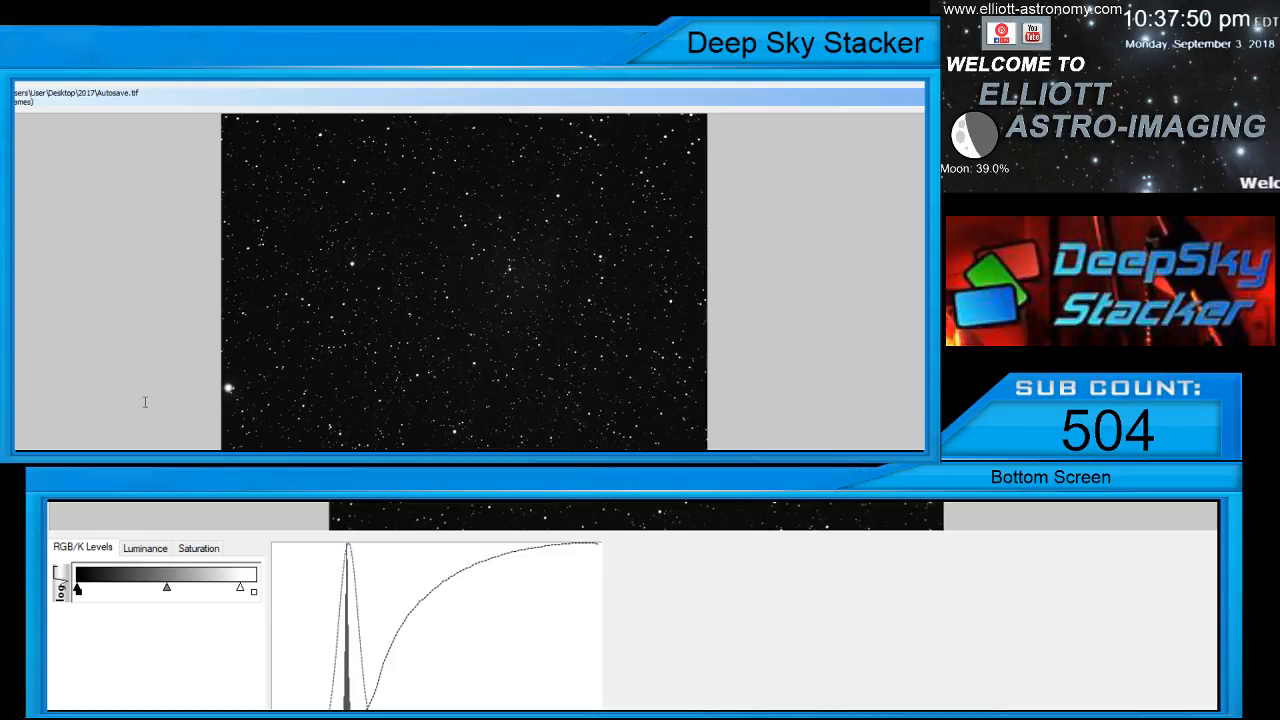
key("Up")
key("Up")
key("Up")
key("Up")
key("Up")
key("Up")
key("Up")
key("Up")
key("Up")
key("Up")
key("Up")
key("Up")
key("Up")
key("Up")
key("Up")
key("Up")
key("Up")
key("Up")
key("Up")
key("Up")
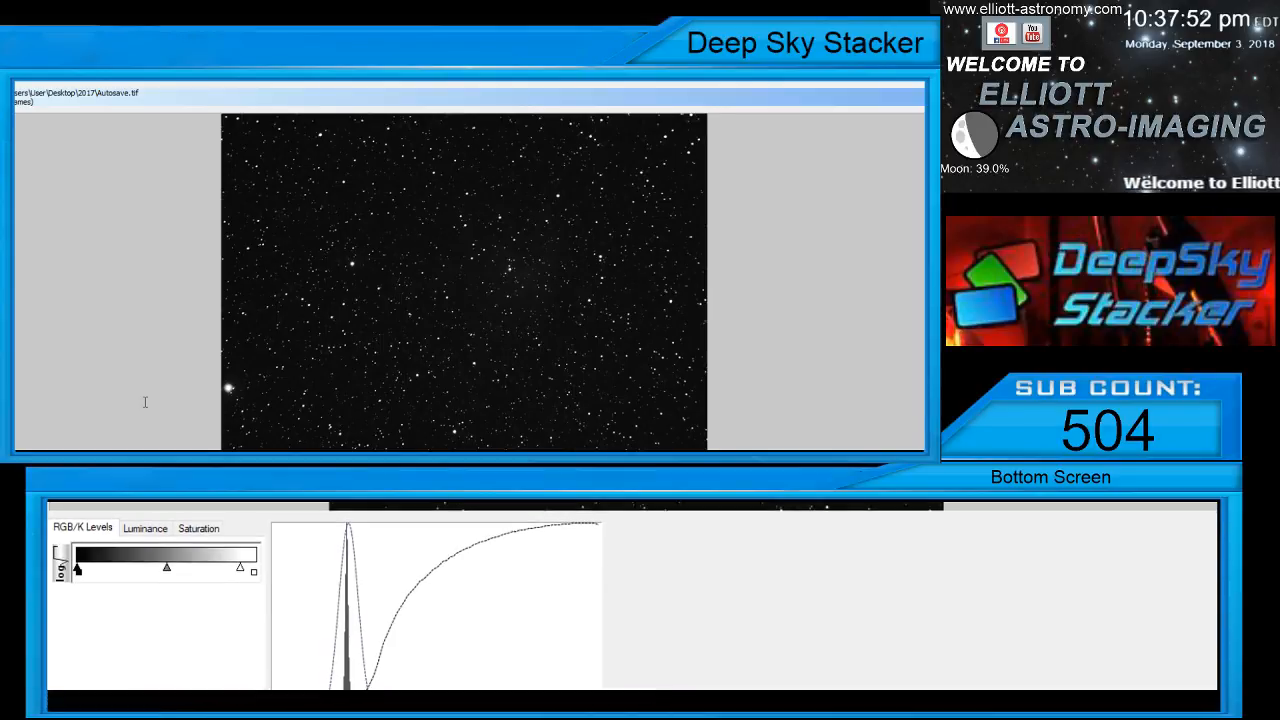
key("Up")
key("Up")
key("Up")
key("Up")
key("Up")
key("Up")
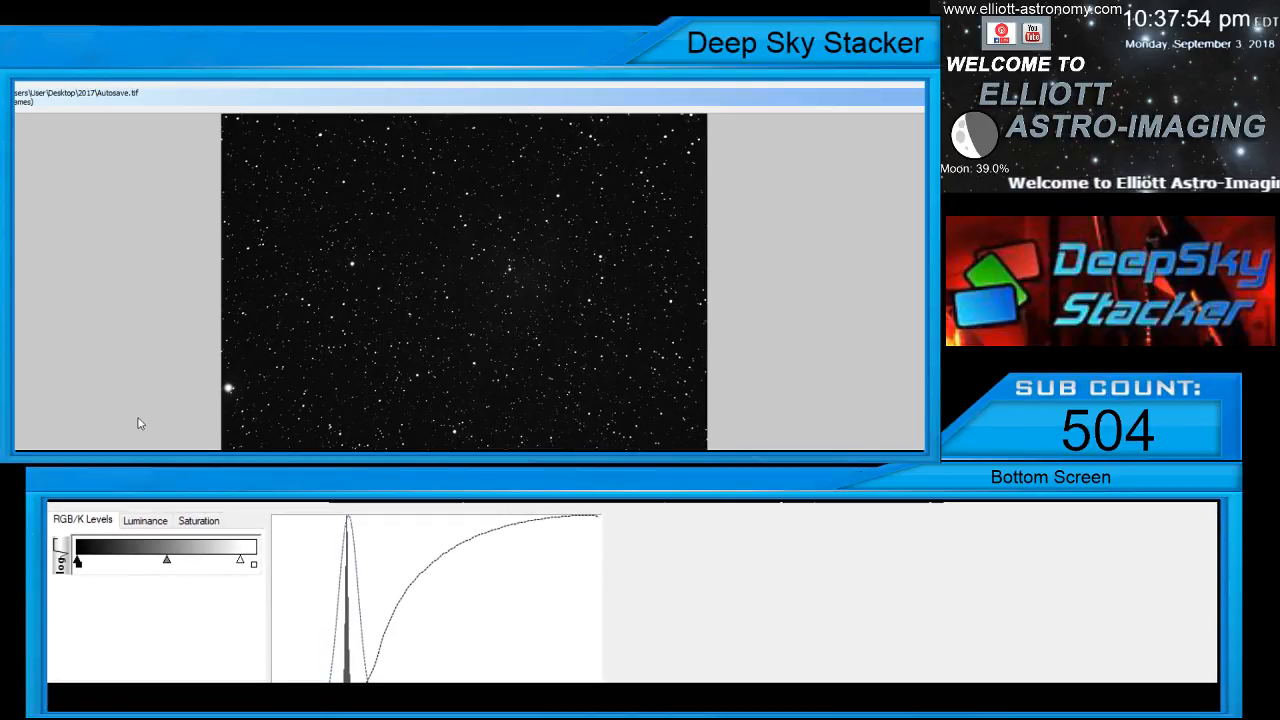
key("Up")
key("Down")
key("Down")
key("Down")
key("Down")
key("Down")
key("Down")
key("Down")
key("Down")
key("Down")
key("Down")
key("Down")
key("Down")
key("Down")
key("Down")
key("Down")
key("Down")
key("Down")
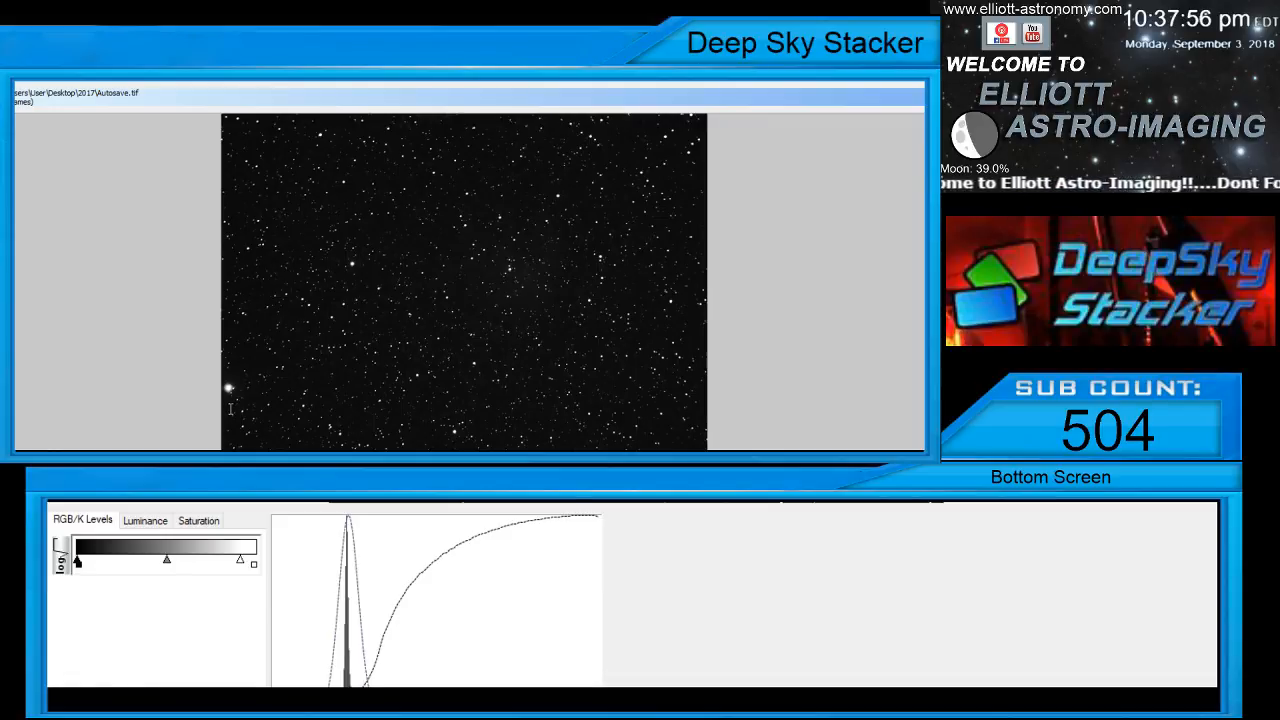
key("Down")
key("Down")
key("Down")
key("Down")
key("Down")
key("Down")
key("Down")
key("Down")
key("Down")
key("Down")
key("Down")
key("Down")
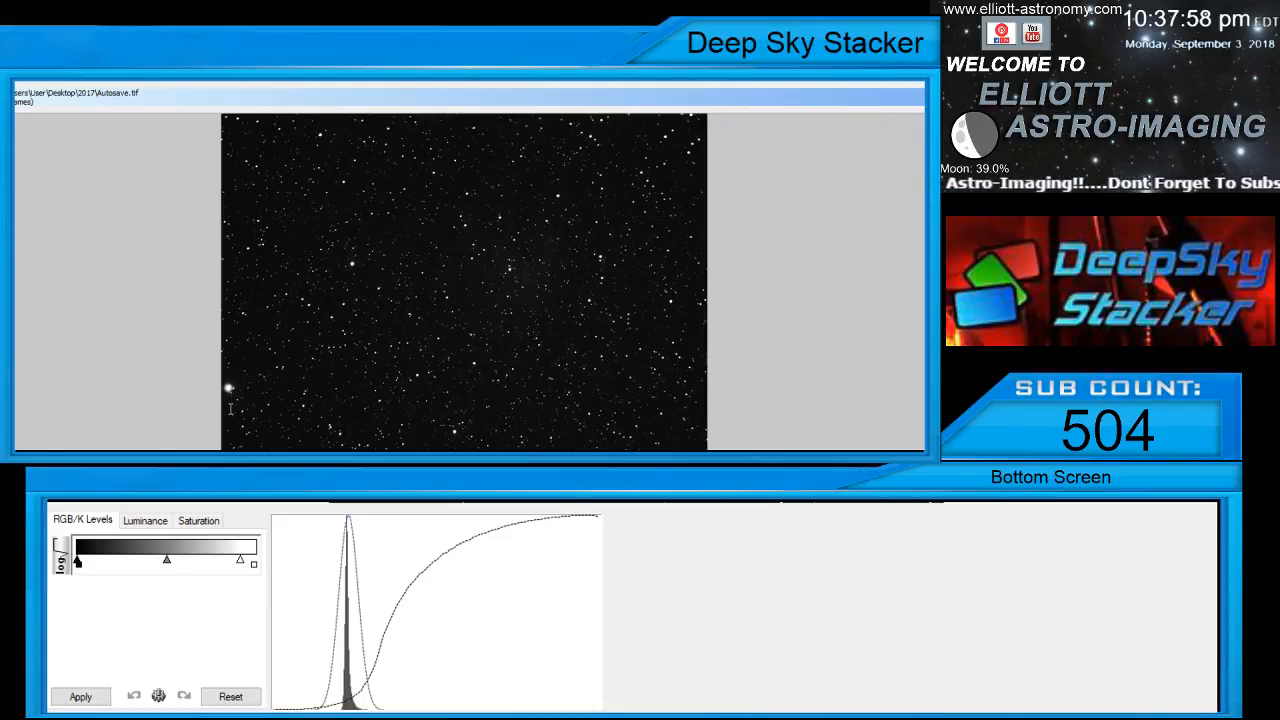
key("Down")
key("Down")
key("Up")
key("Up")
key("Up")
key("Up")
key("Up")
key("Up")
key("Up")
key("Up")
key("Up")
key("Up")
key("Up")
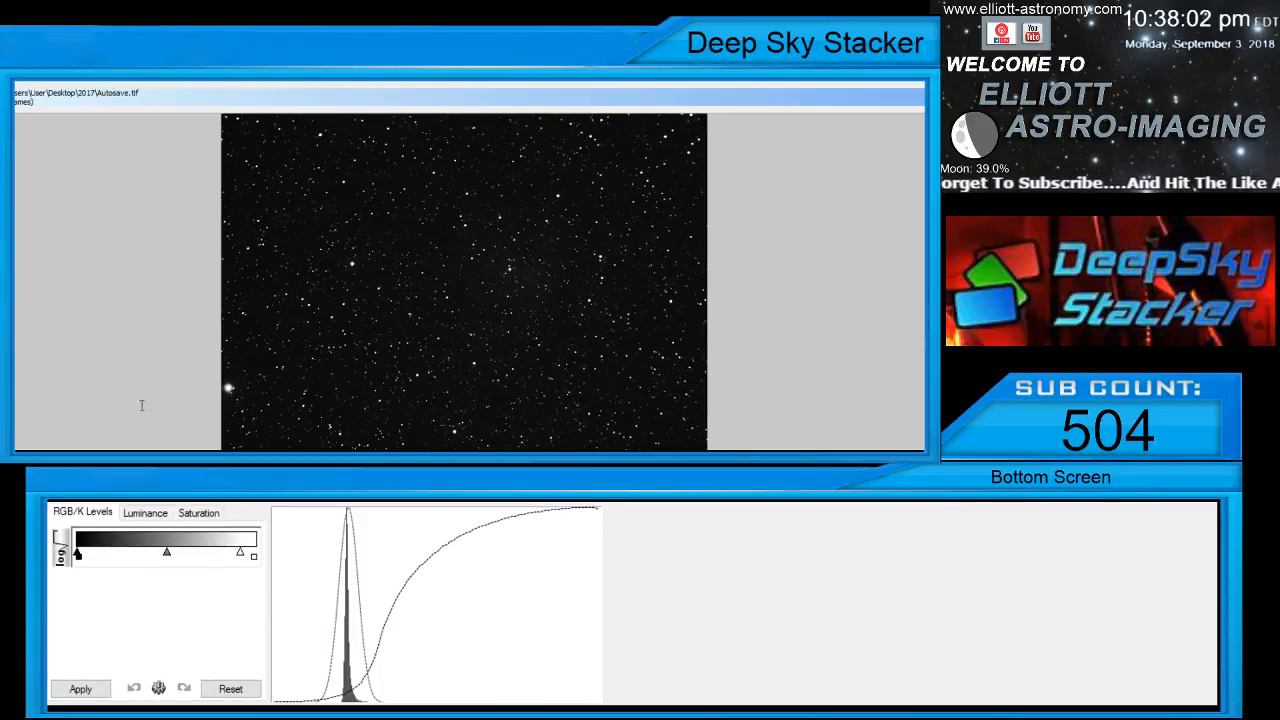
key("Up")
left_click(243, 407)
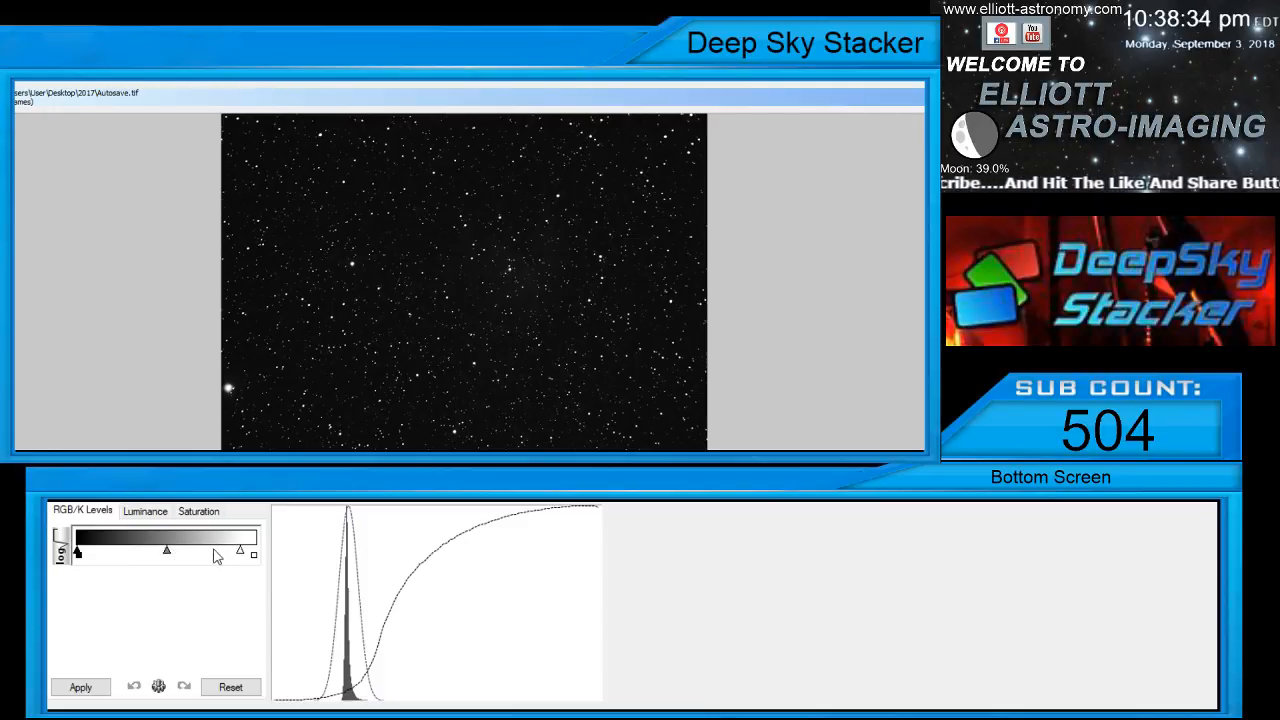
Move the RGB/K levels white point to the far bright end and shift the midpoint slightly toward black
left_click_drag(240, 553, 255, 553)
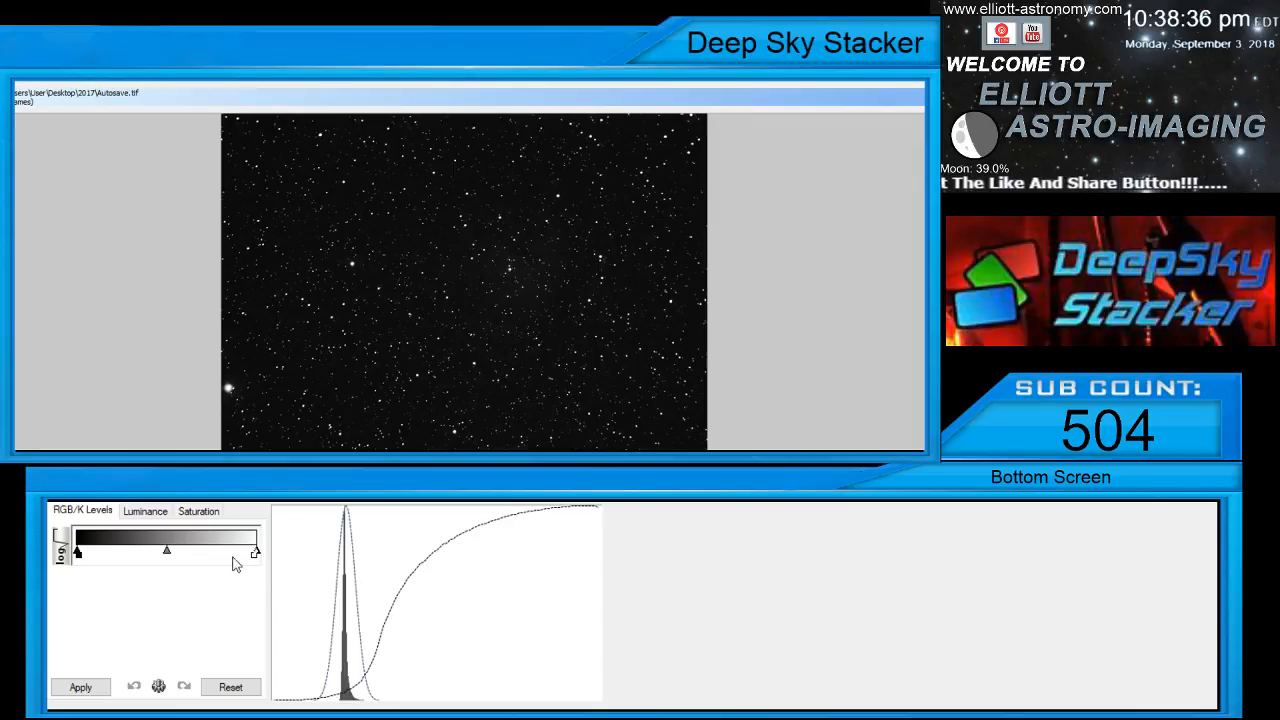
left_click_drag(166, 550, 164, 549)
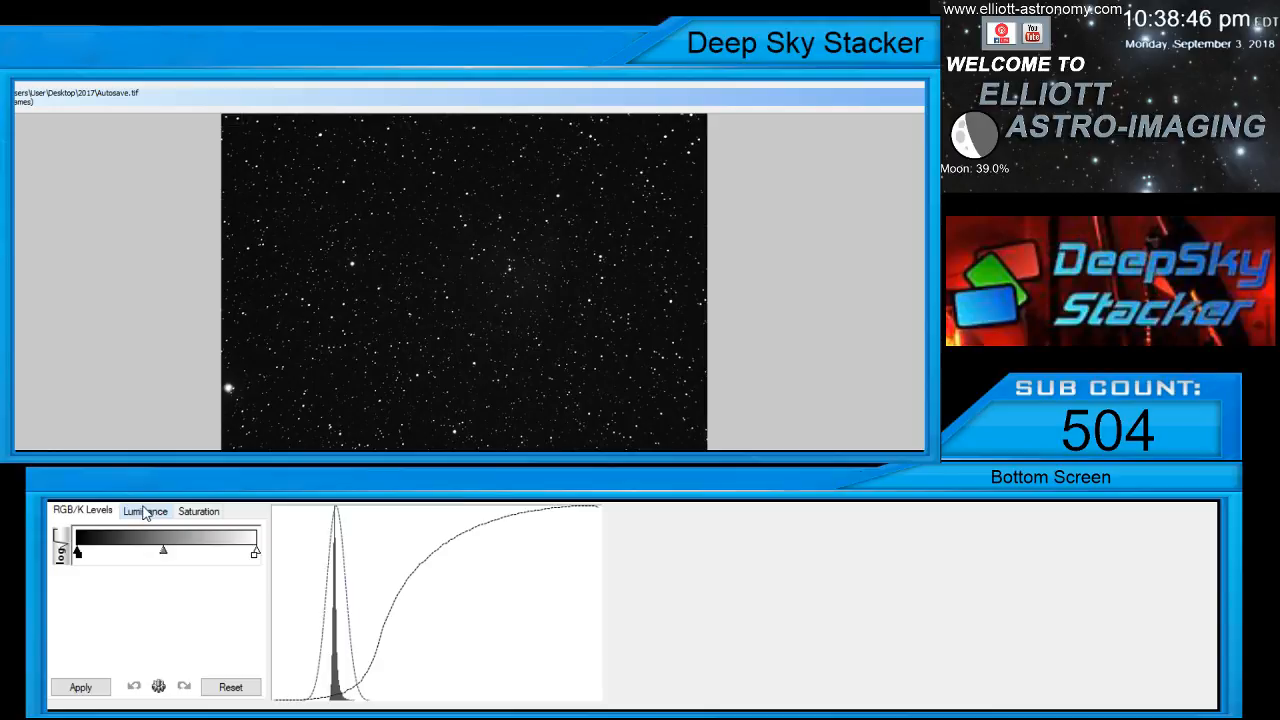
Set the luminance midtone angle to 5° and its power to 18.1 for the stacked image
left_click(145, 512)
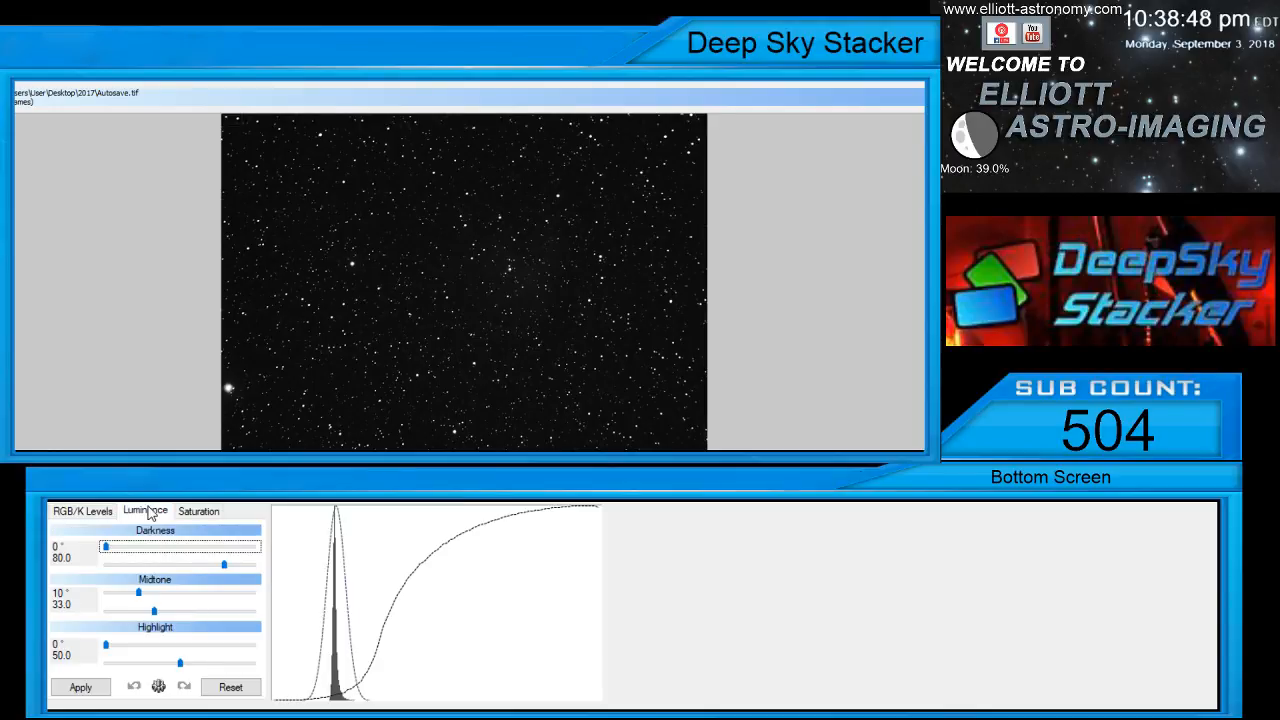
left_click(142, 597)
left_click_drag(142, 597, 97, 596)
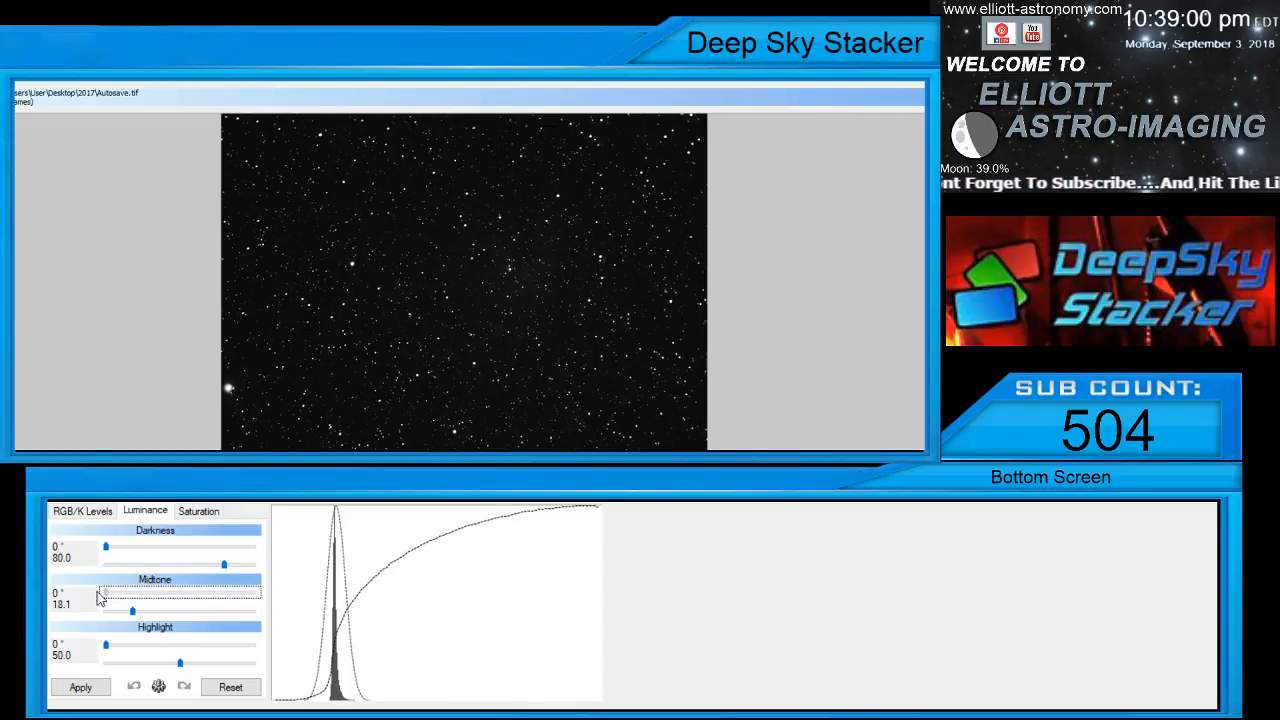
left_click_drag(110, 598, 127, 598)
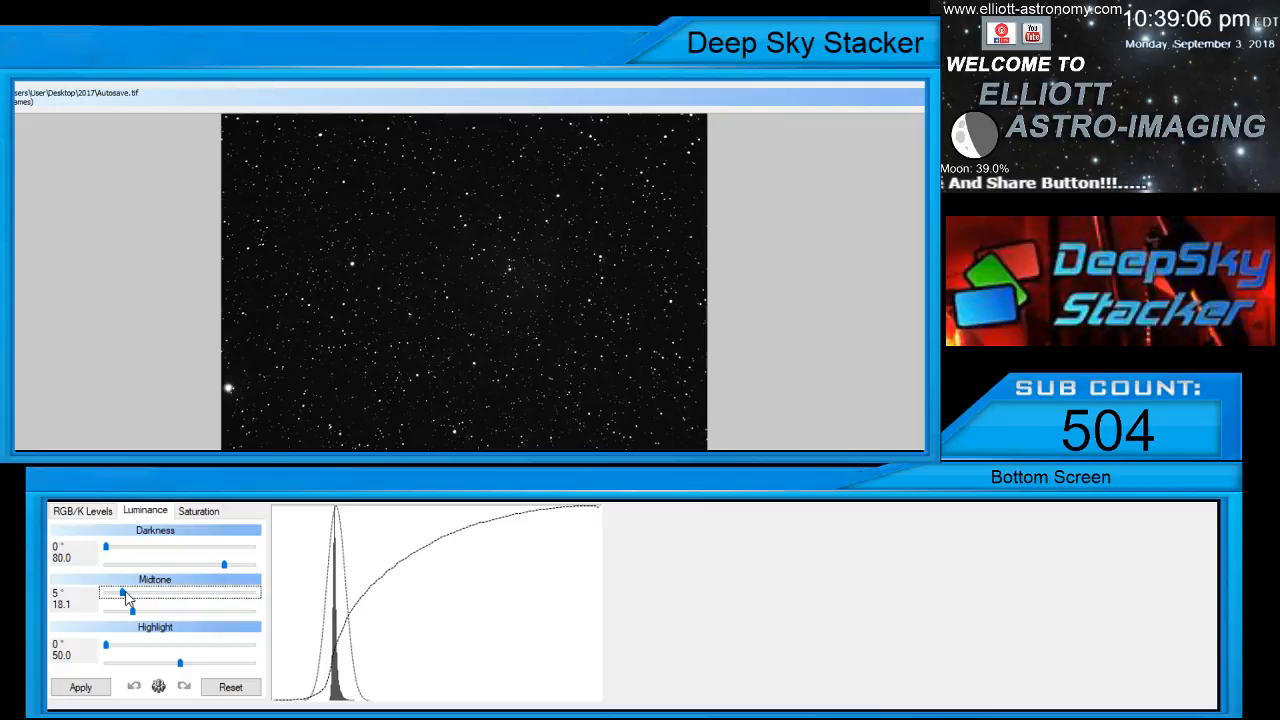
Set the luminance darkness power to 100.0 and the highlight power to 69.0
left_click_drag(226, 570, 266, 567)
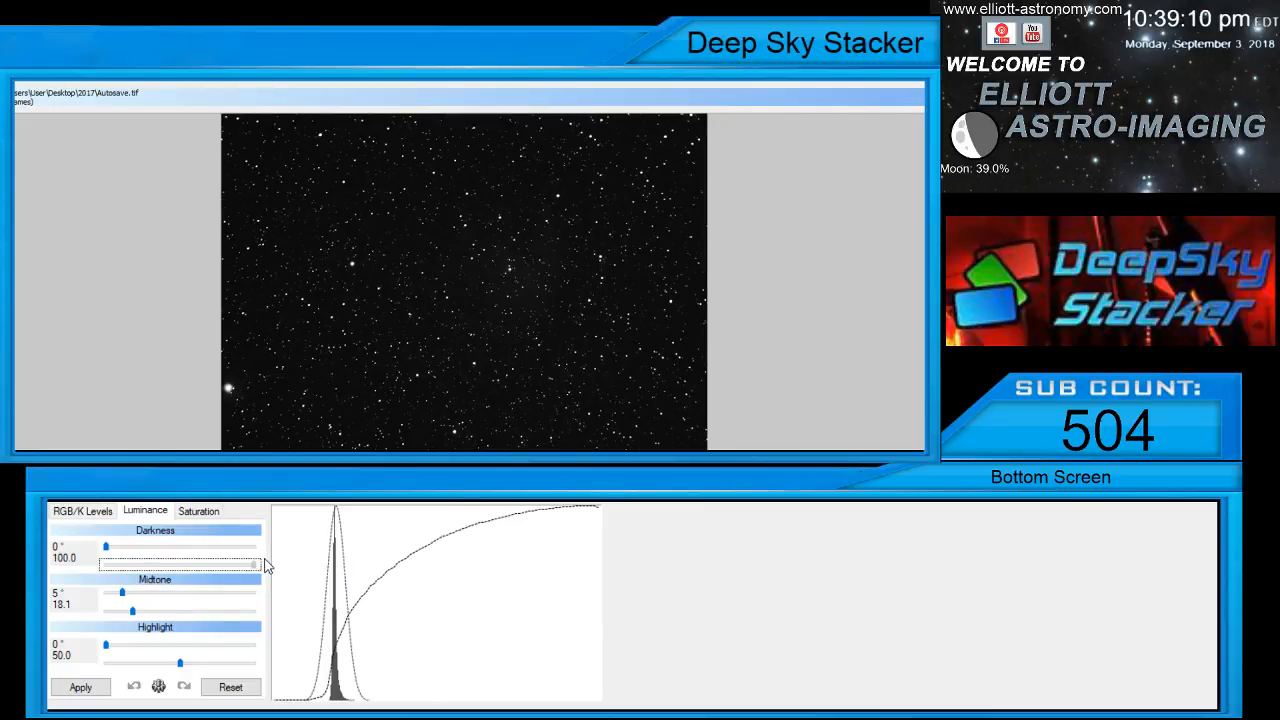
left_click(181, 665)
left_click_drag(181, 667, 208, 666)
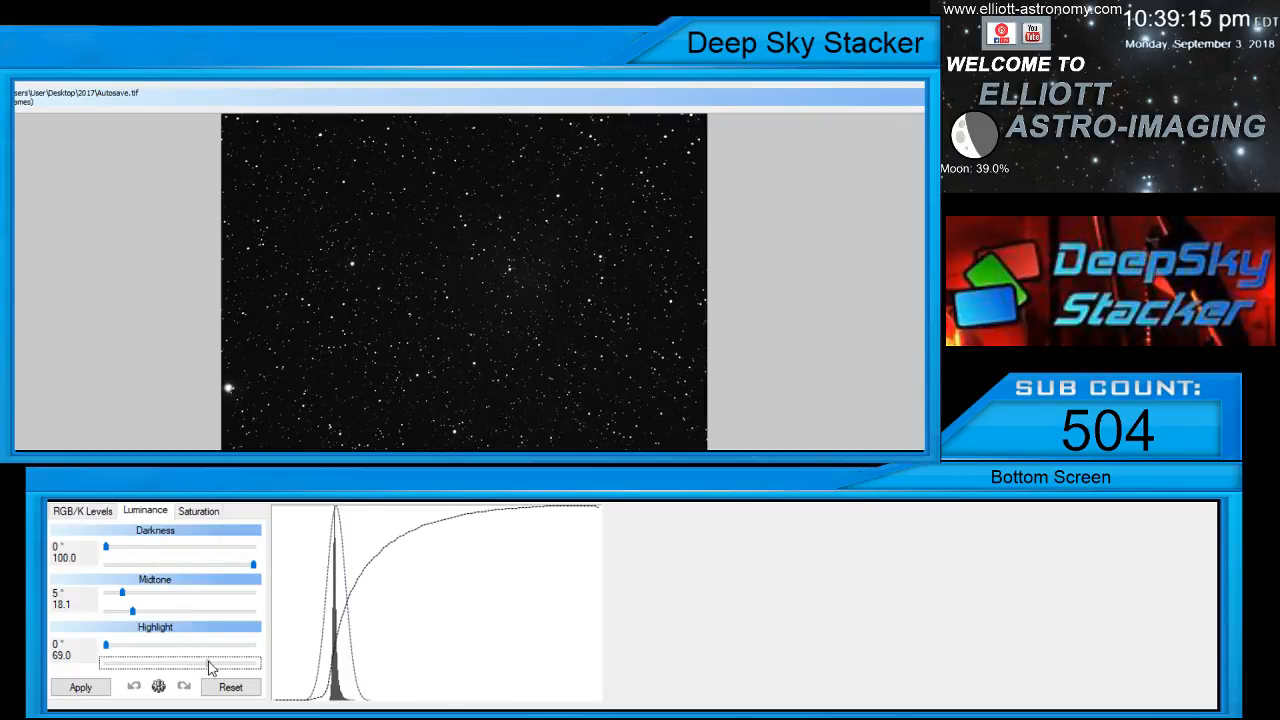
Fine-tune the luminance midtone power to 18.4 and apply the adjustments to the stacked image
left_click(133, 612)
left_click_drag(133, 612, 132, 612)
key("Right")
key("Right")
key("Right")
key("Right")
key("Right")
key("Right")
key("Right")
key("Right")
key("Right")
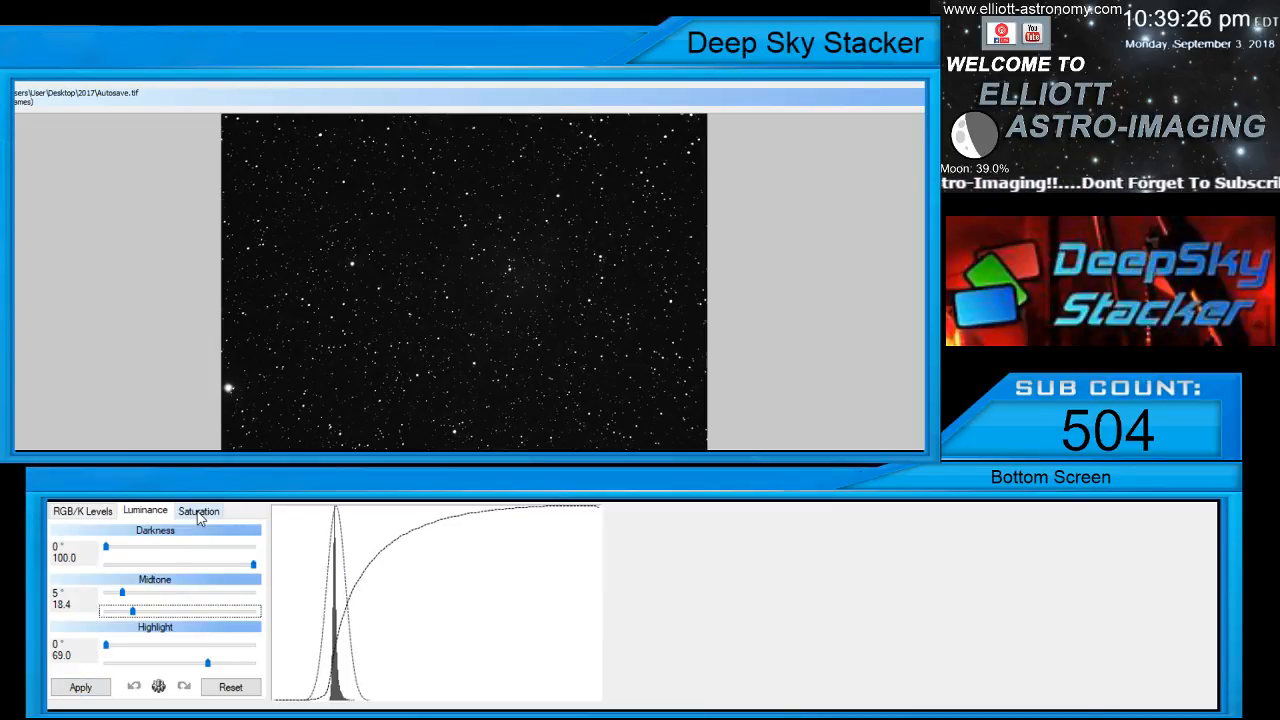
left_click(80, 687)
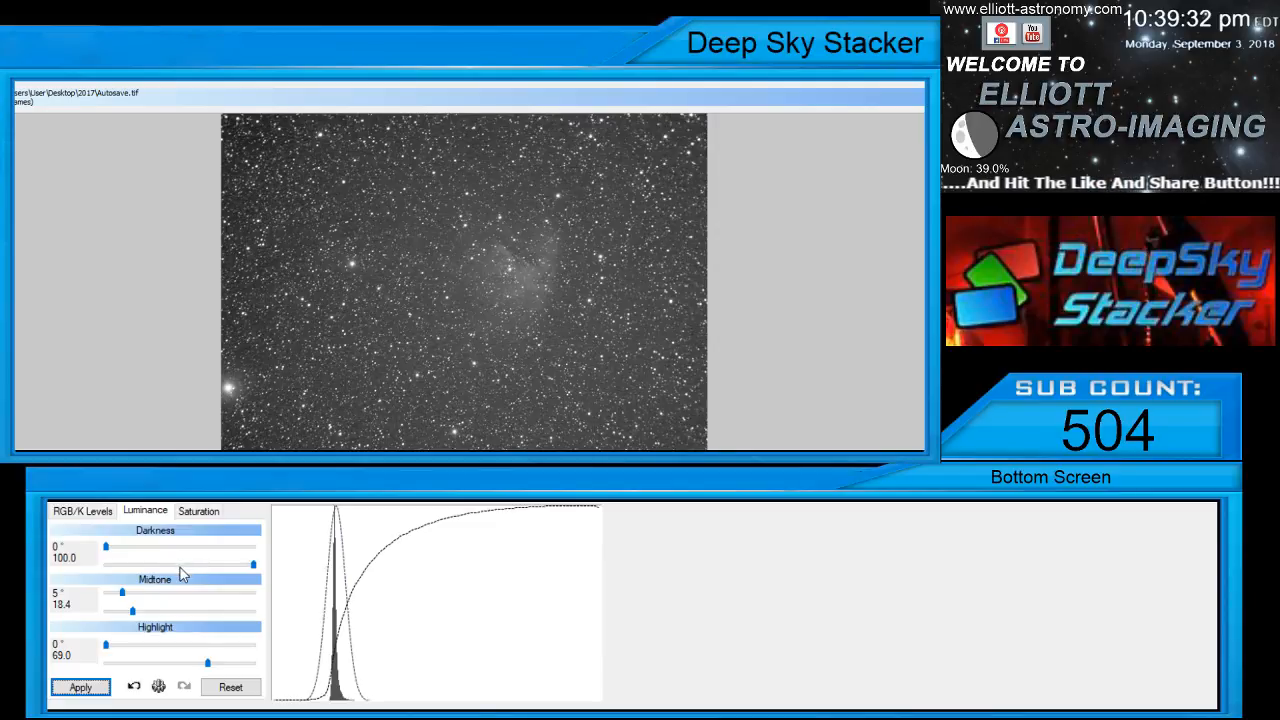
Refine the luminance midtone to 6° and 19.4, apply the change, and inspect the nebula up close
left_click(133, 611)
left_click_drag(133, 611, 134, 611)
left_click(82, 688)
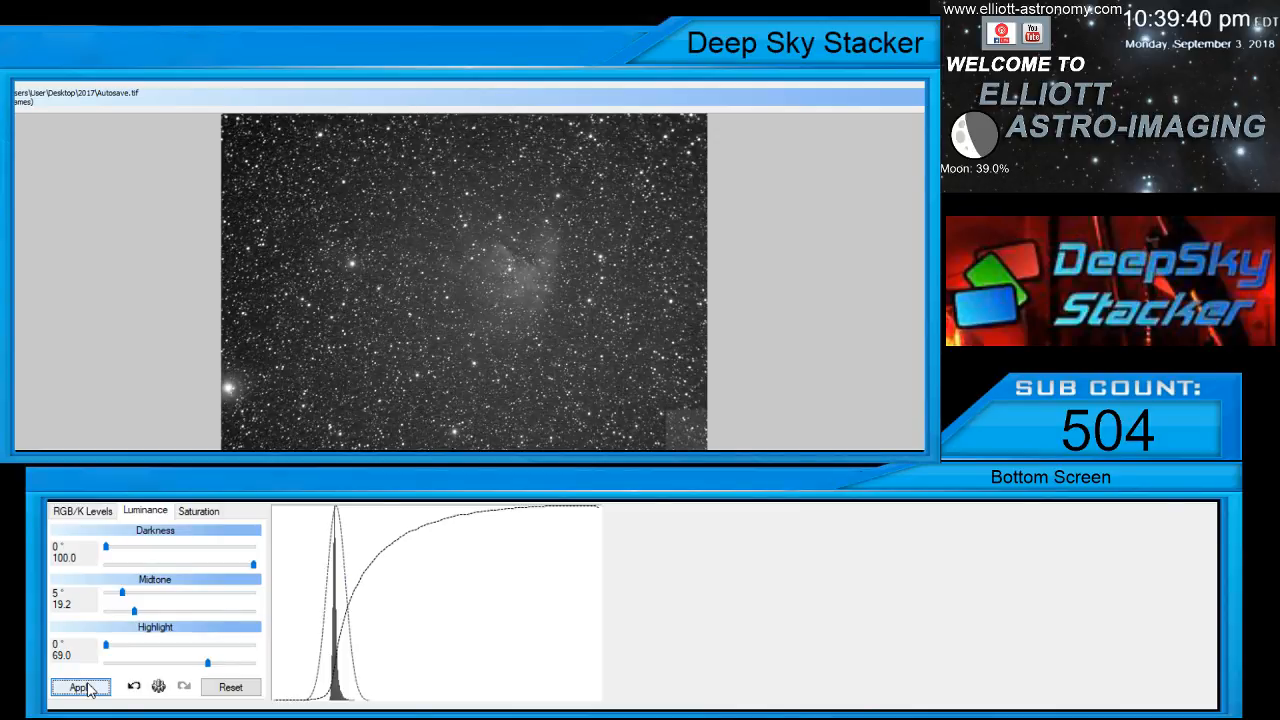
left_click(135, 612)
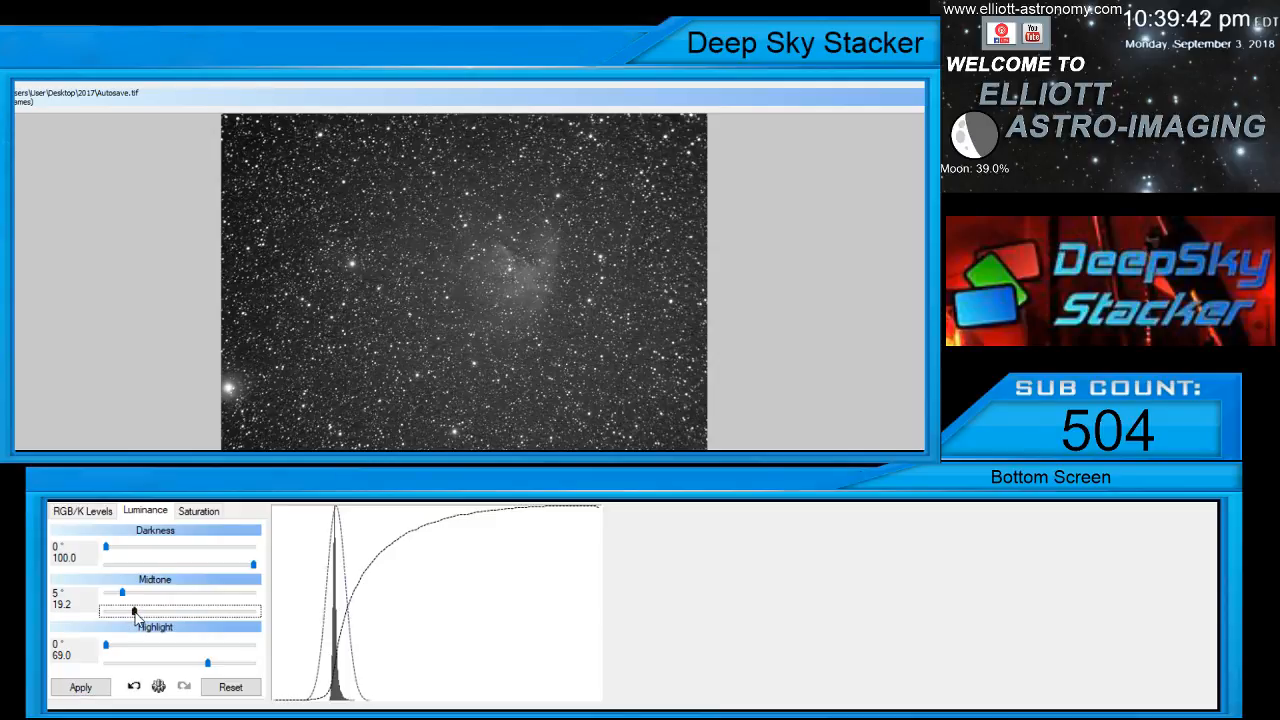
left_click_drag(122, 593, 125, 593)
left_click(83, 697)
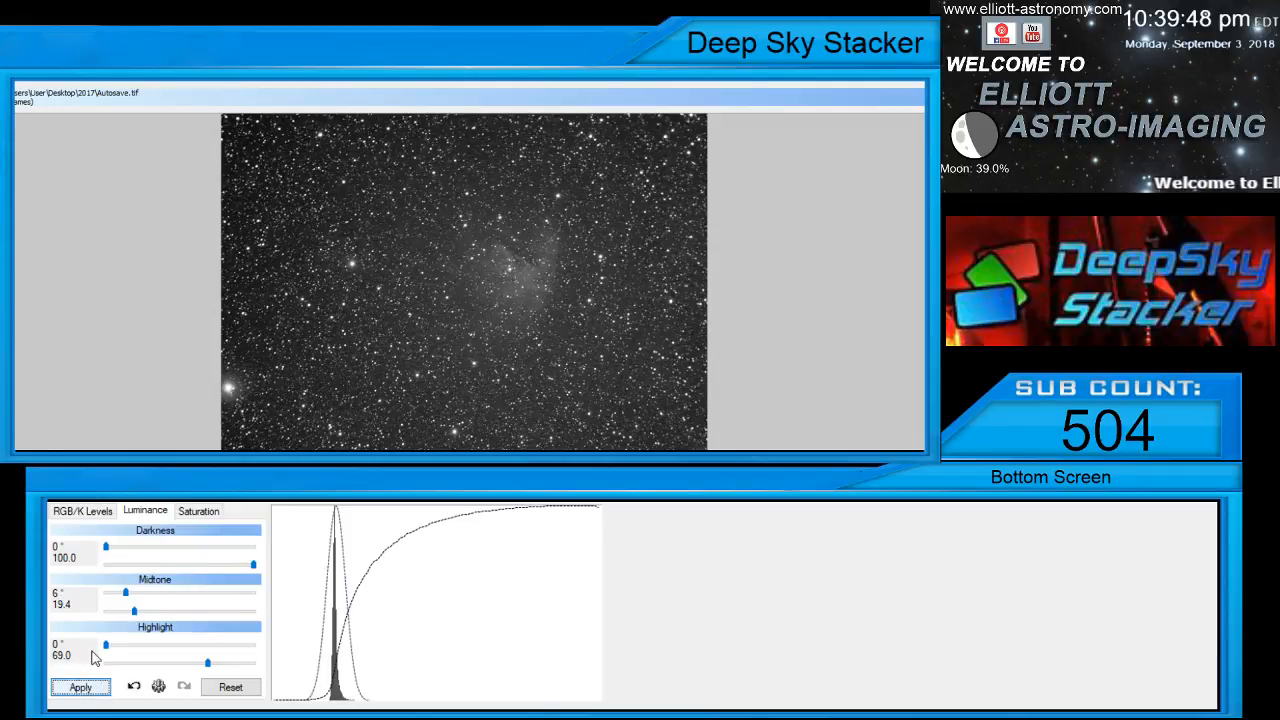
scroll(368, 372, "up", 4)
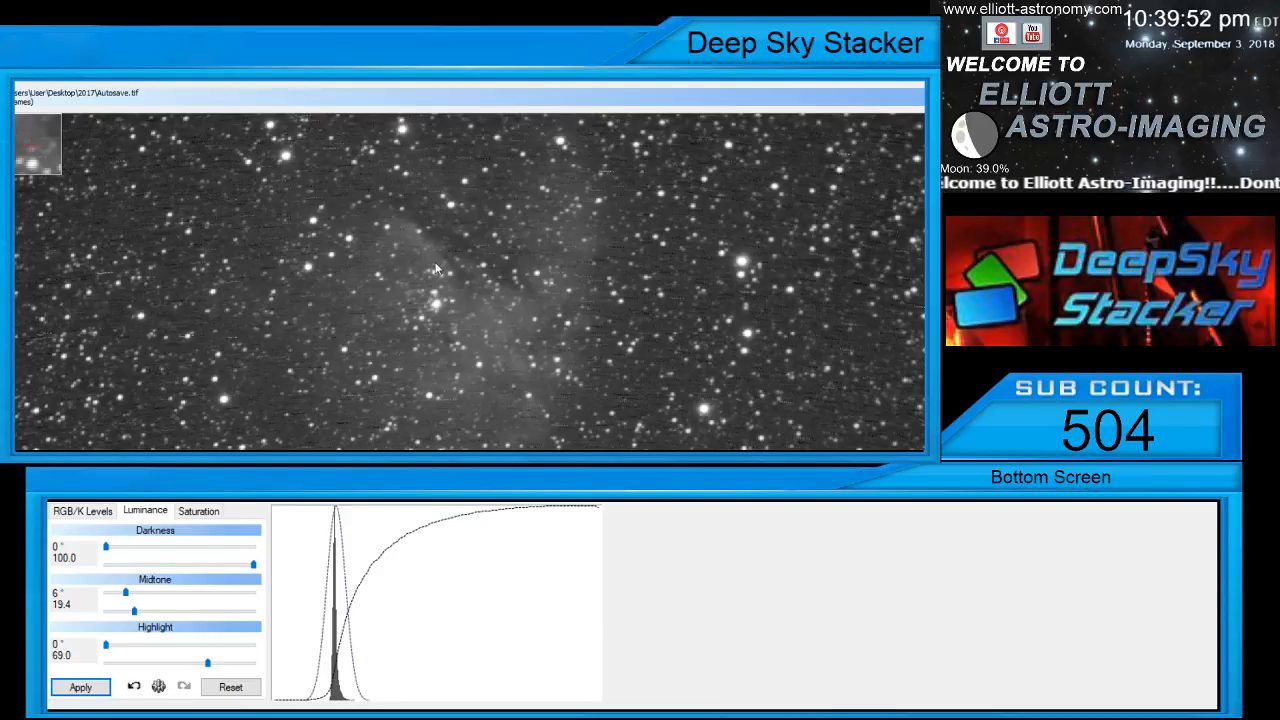
Set the luminance midtone power to 19.8 and apply it to the stacked image
scroll(438, 272, "down", 2)
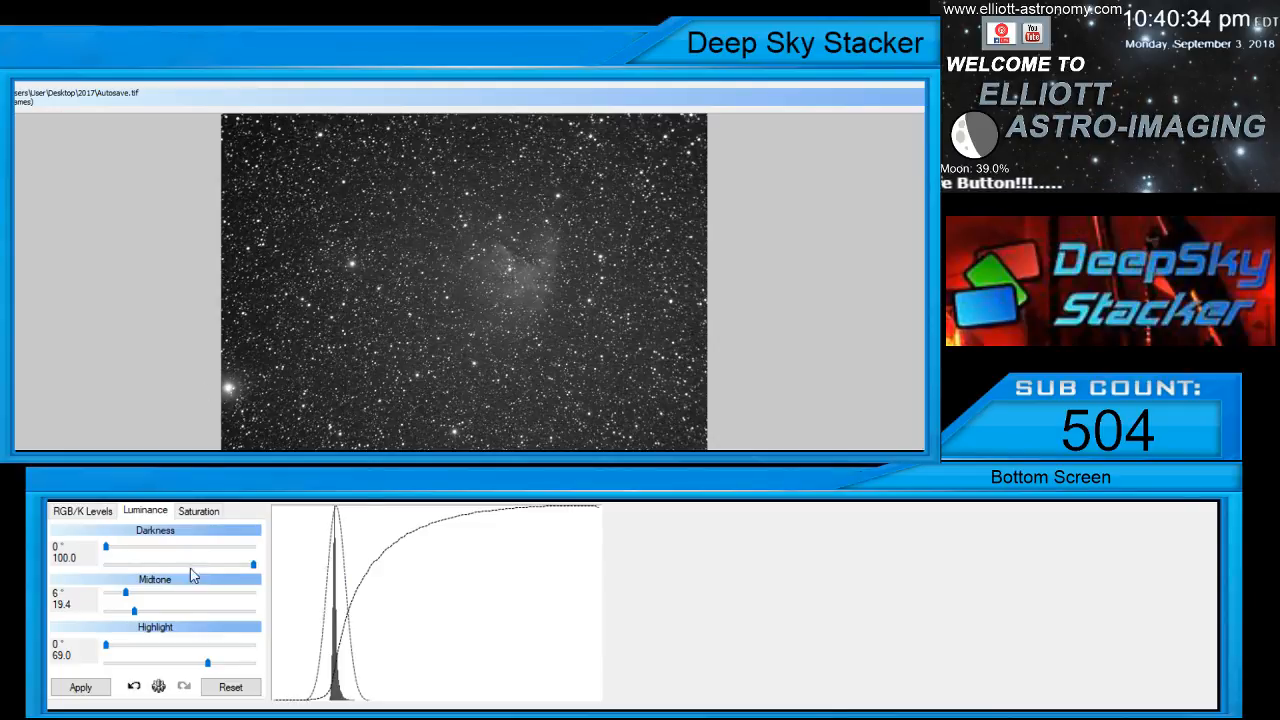
left_click(136, 611)
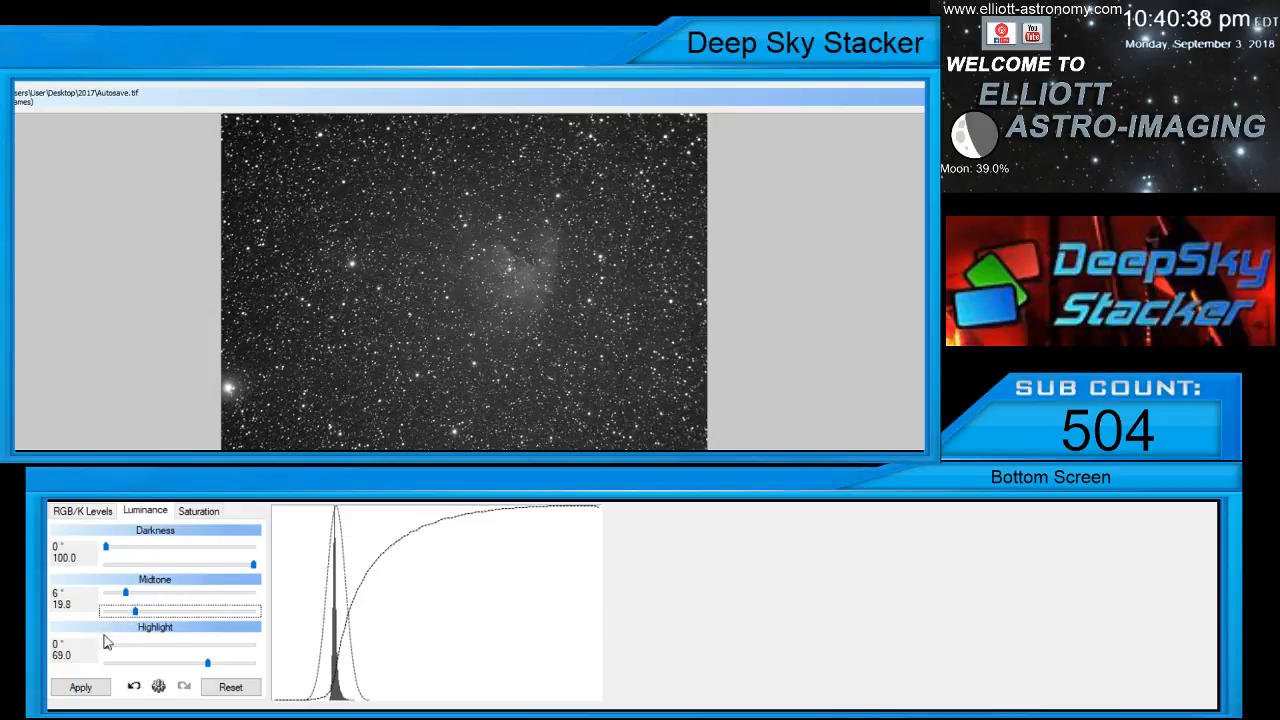
left_click(74, 690)
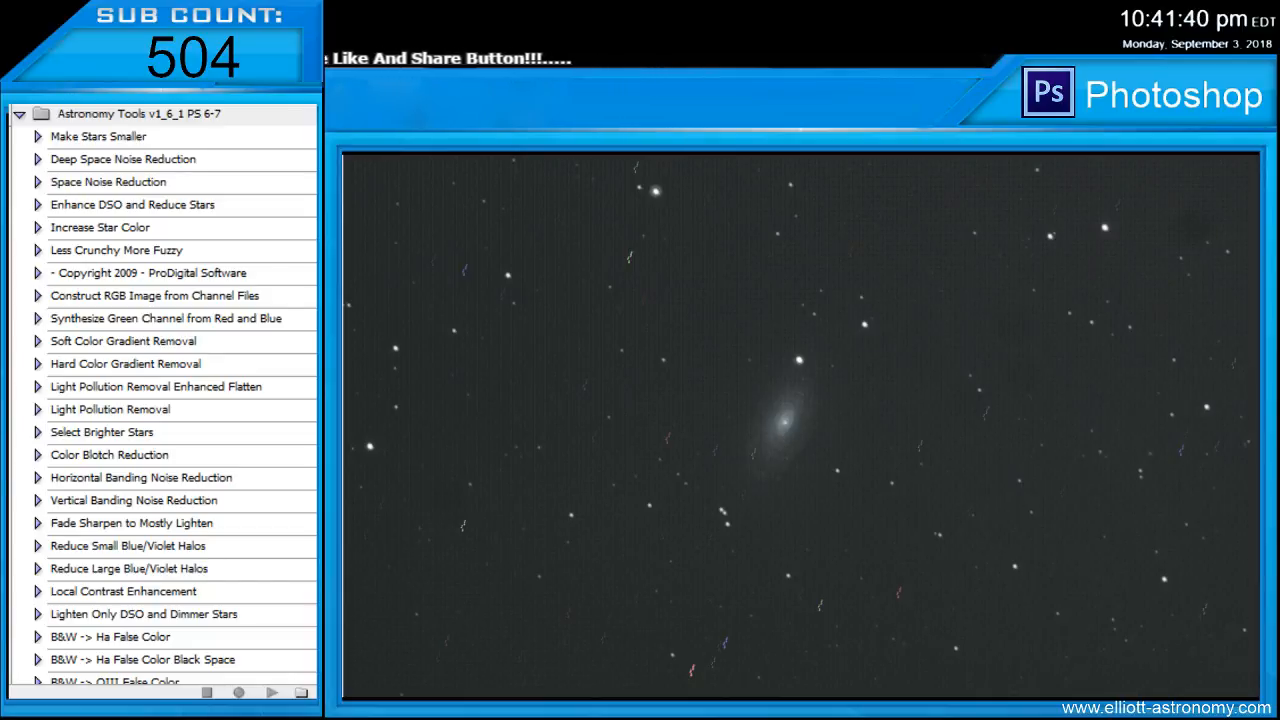
Switch to Photoshop, look at the galaxy image up close, and bring up the stacked NGC281 image
key("ctrl+plus")
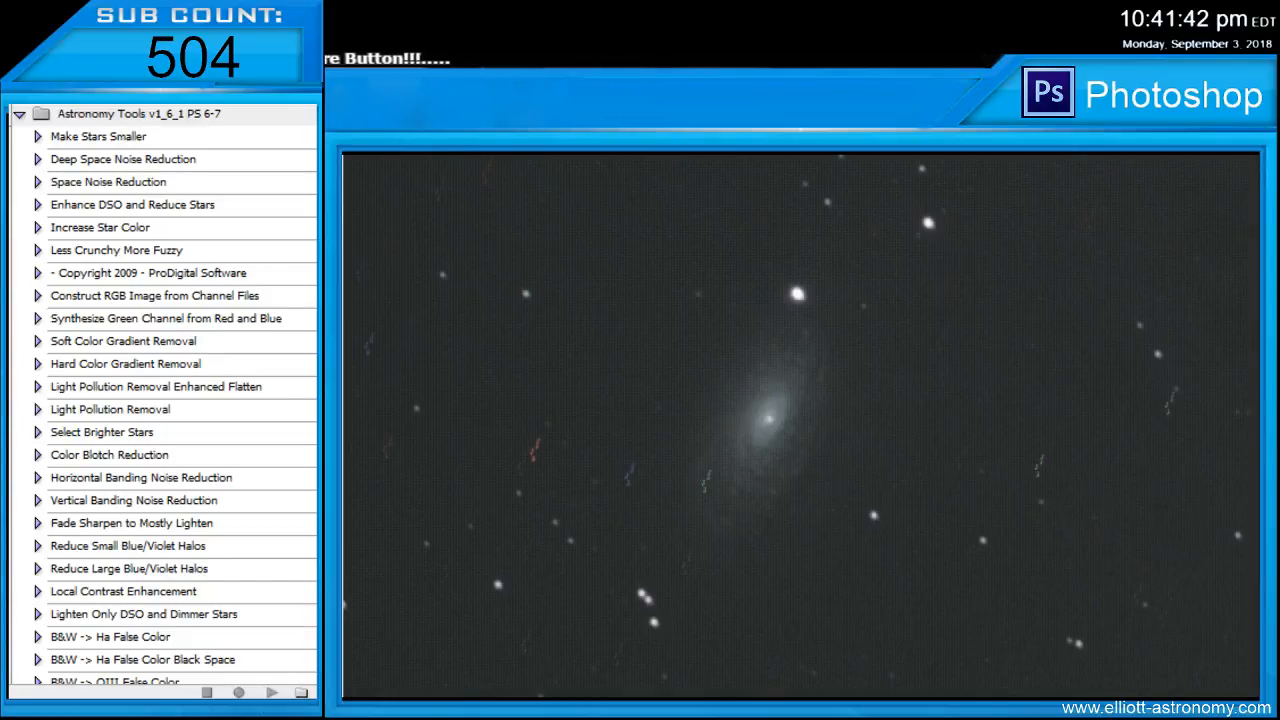
key("ctrl+plus")
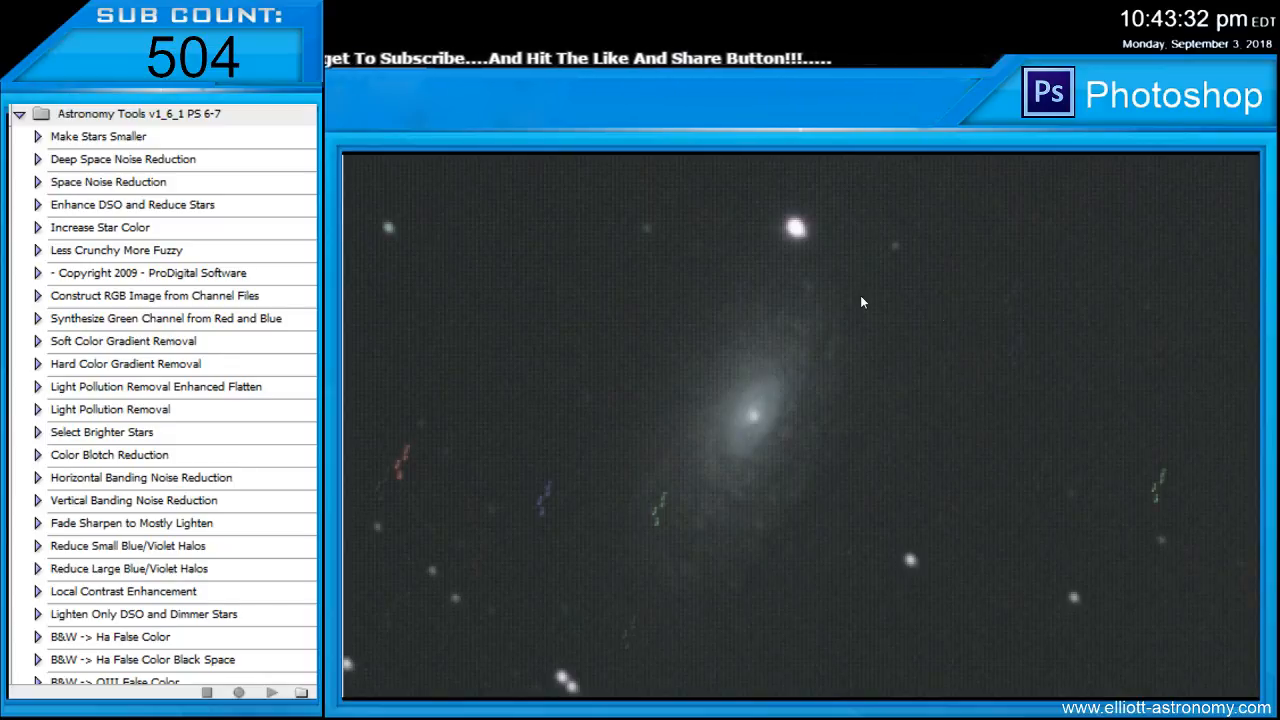
key("alt+Tab")
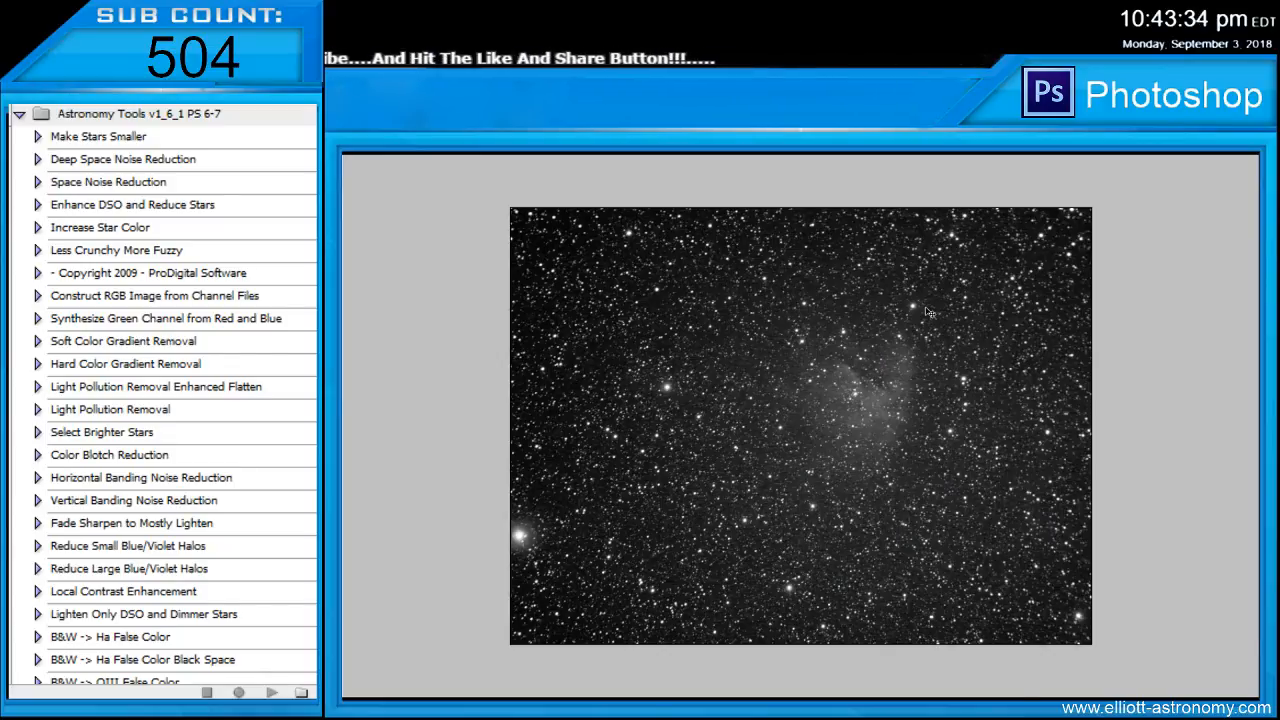
left_click(1160, 191)
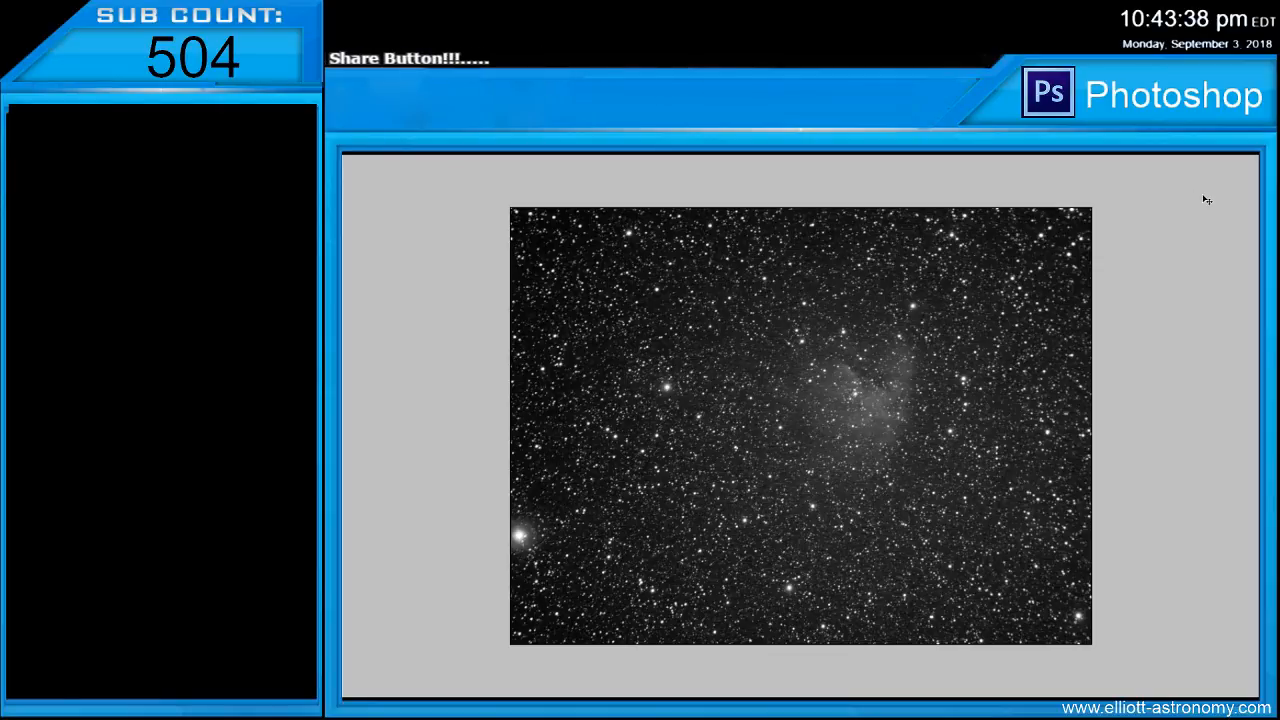
left_click(1221, 202)
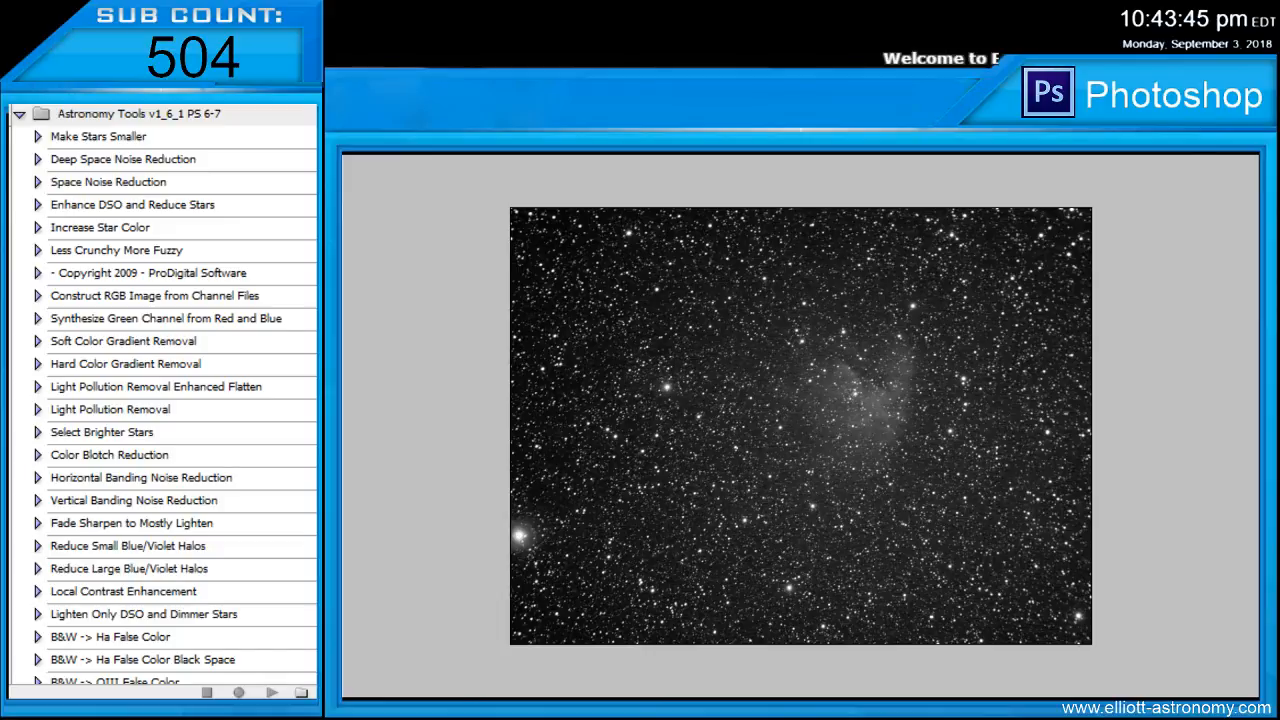
Compare the nebula image before and after its last background adjustment by undoing and redoing the change
key("ctrl+plus")
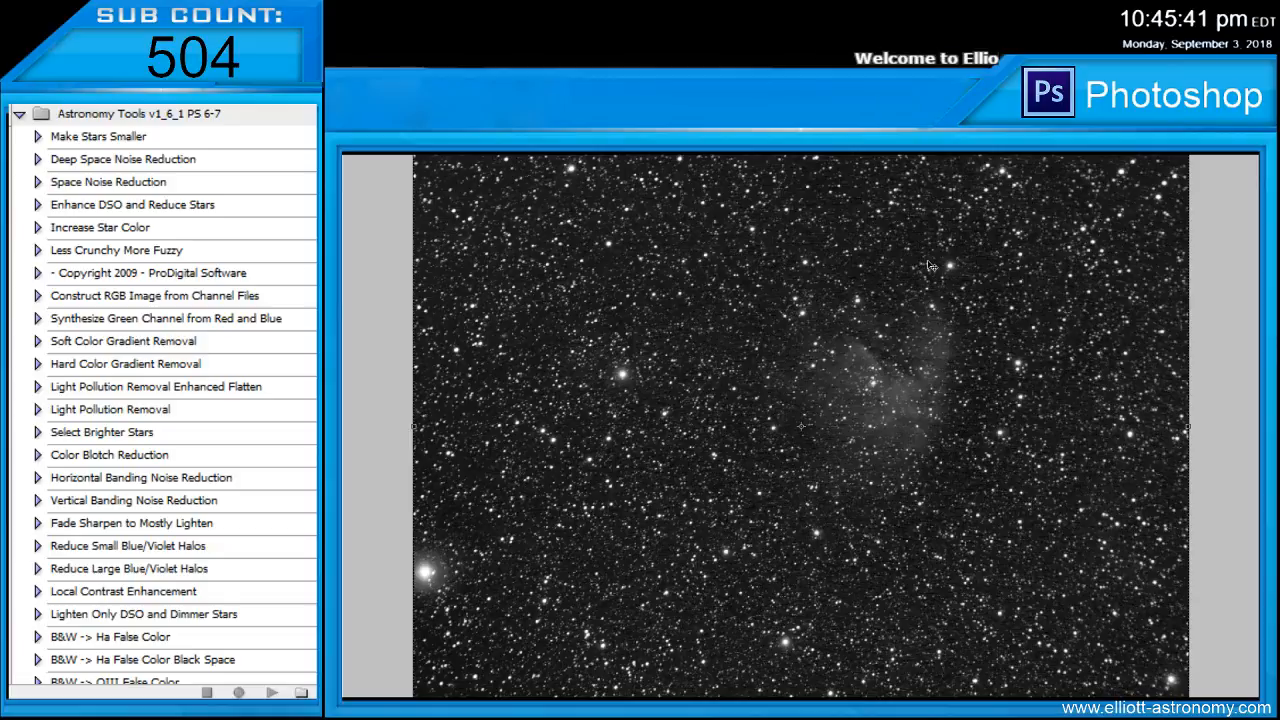
left_click(1256, 200)
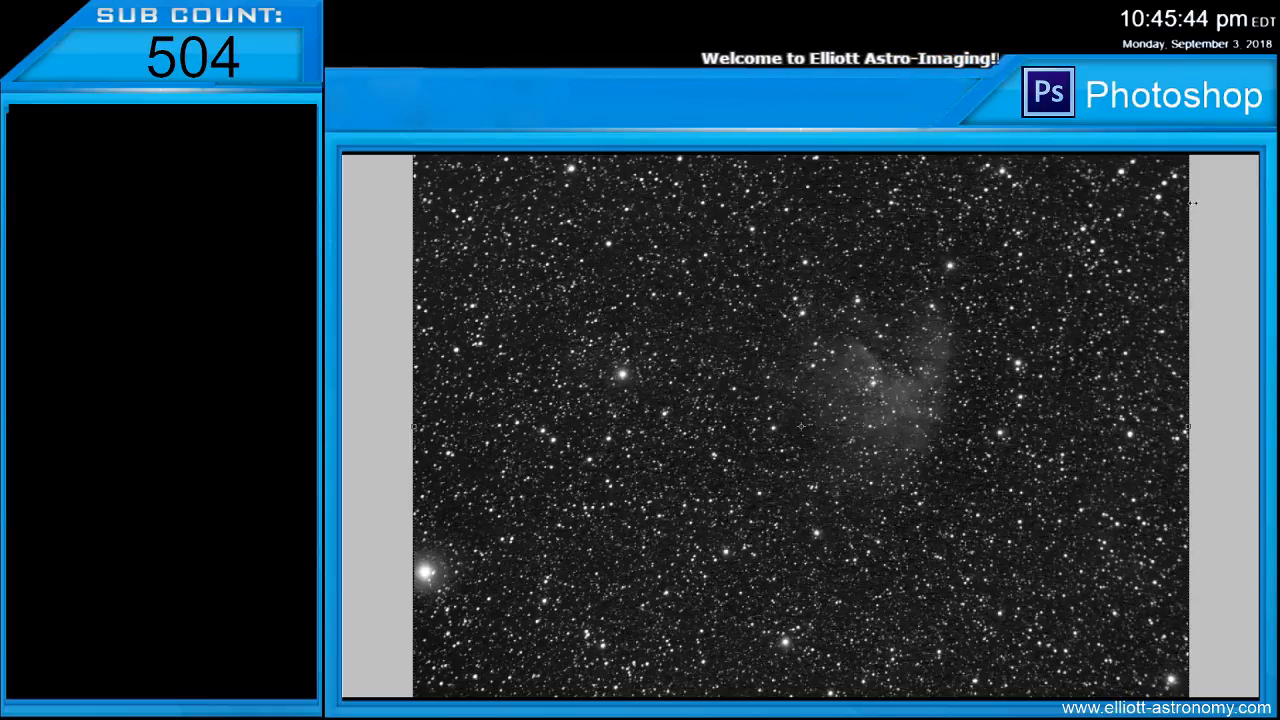
key("ctrl+z")
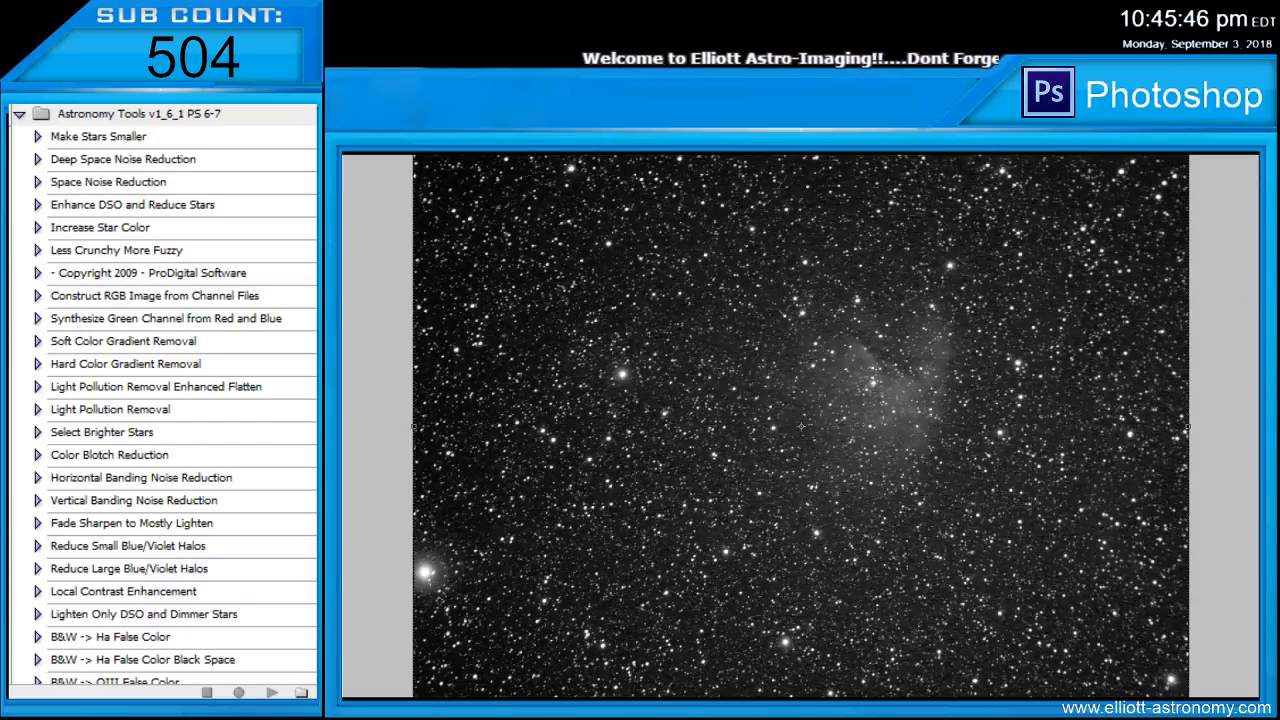
key("ctrl+z")
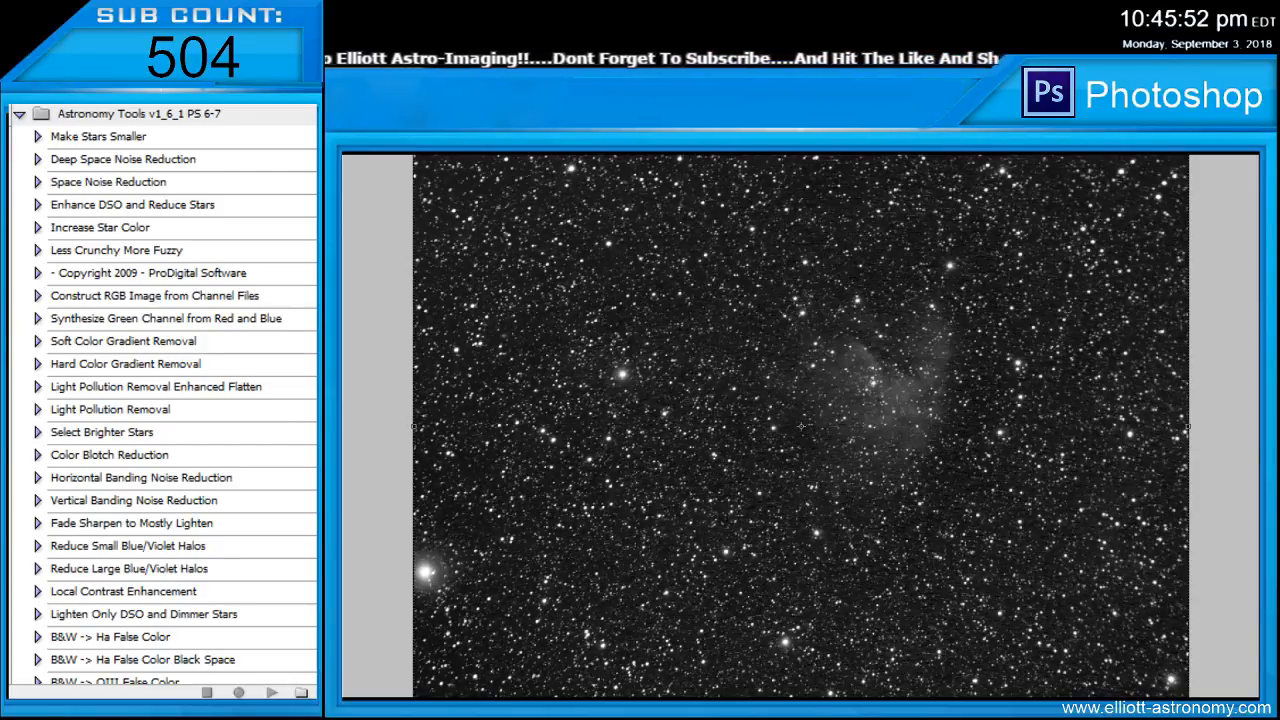
key("ctrl+z")
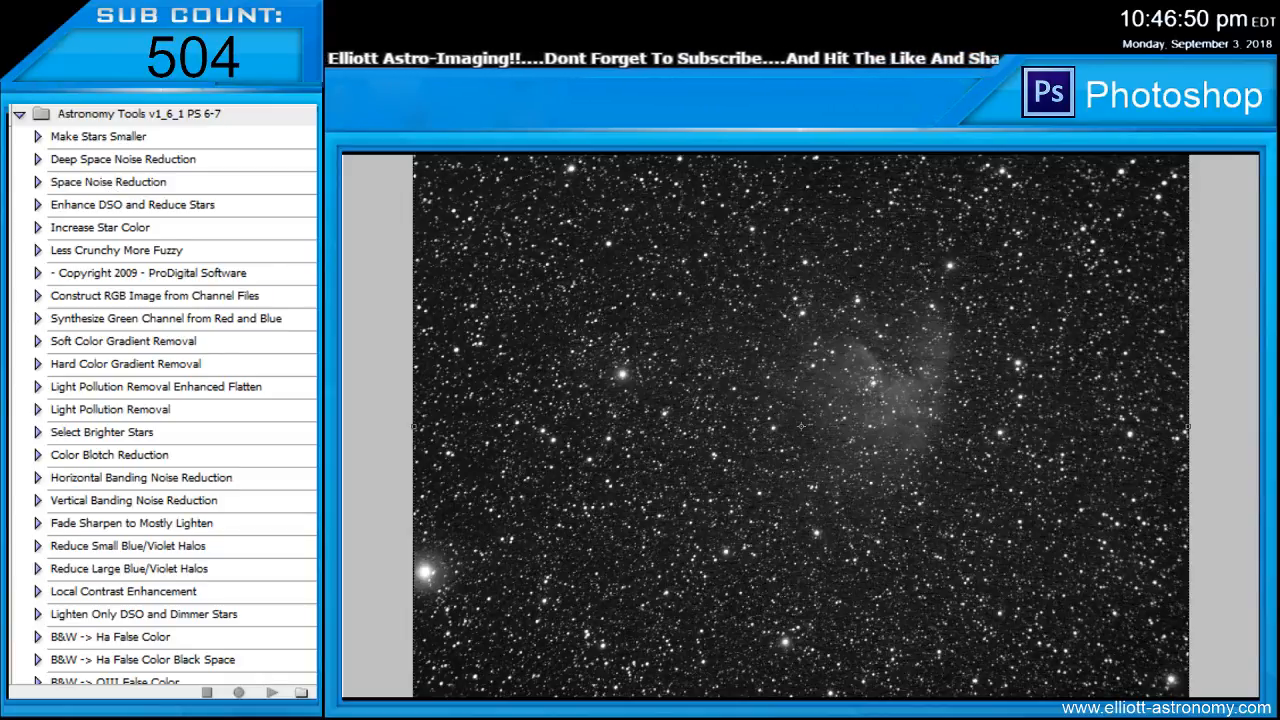
Review and run the Make Stars Smaller action on the nebula image, and check the stars up close
left_click(37, 137)
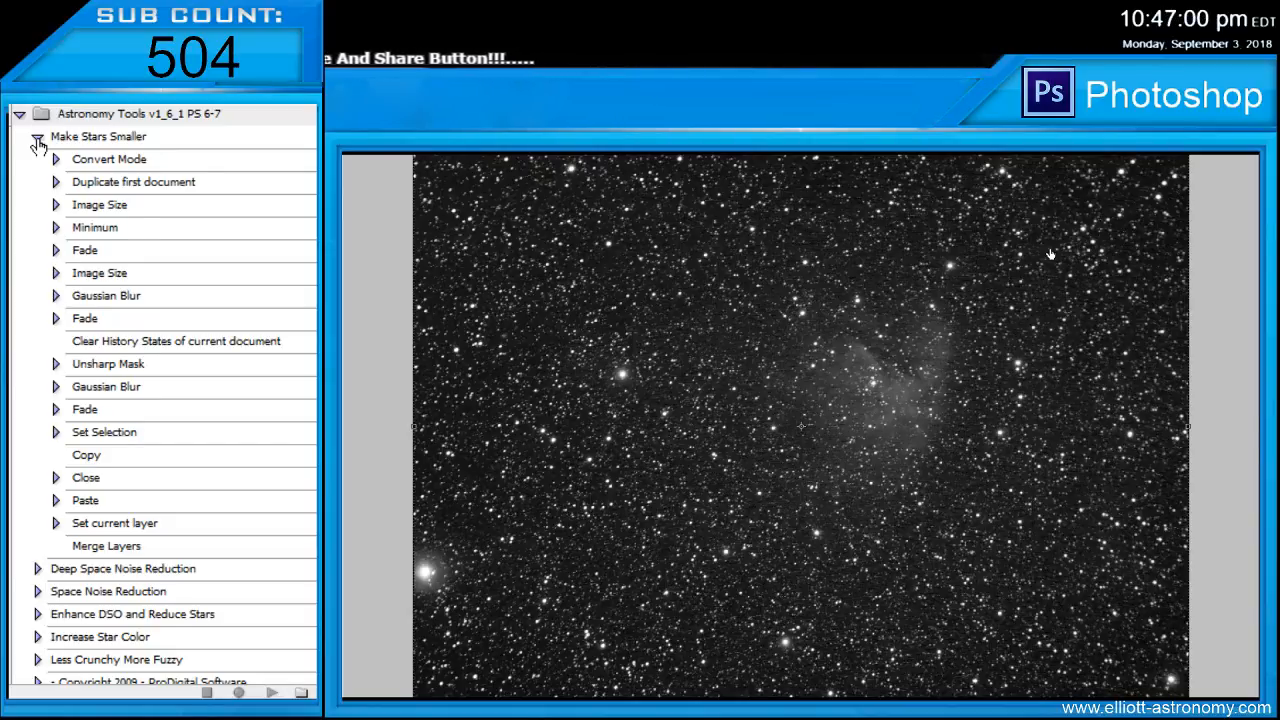
left_click(37, 139)
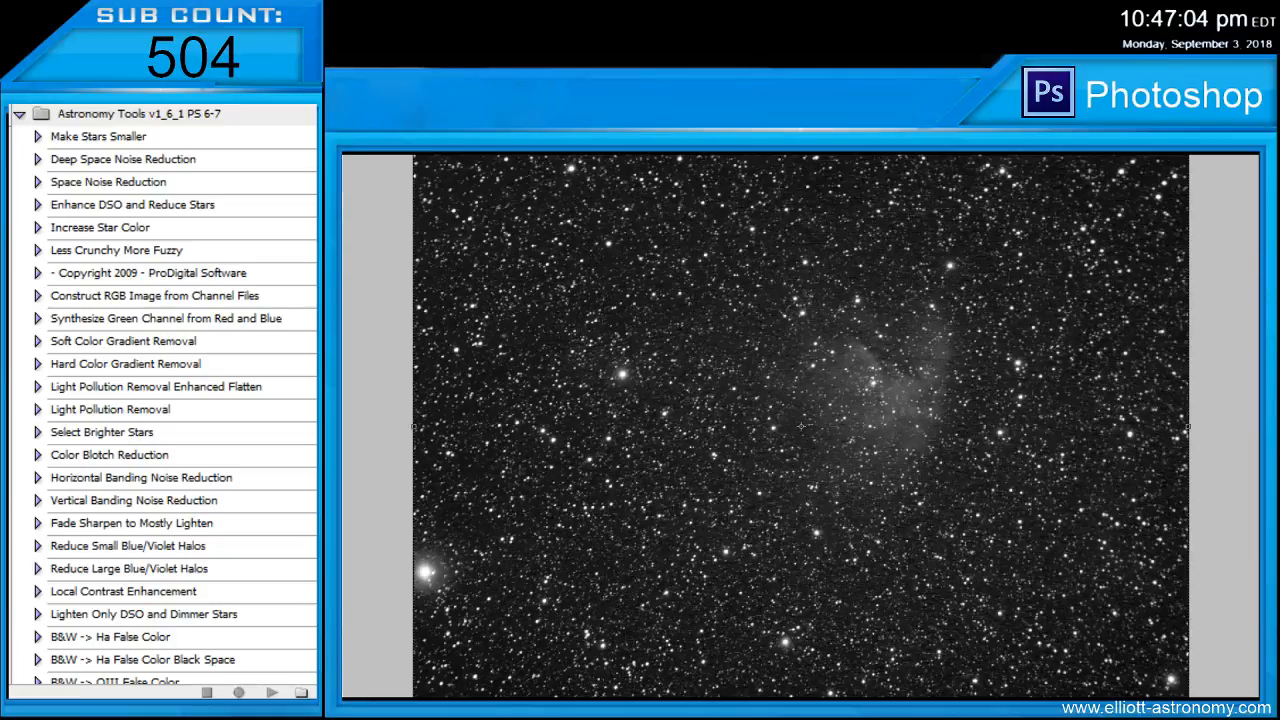
left_click(102, 142)
left_click(272, 692)
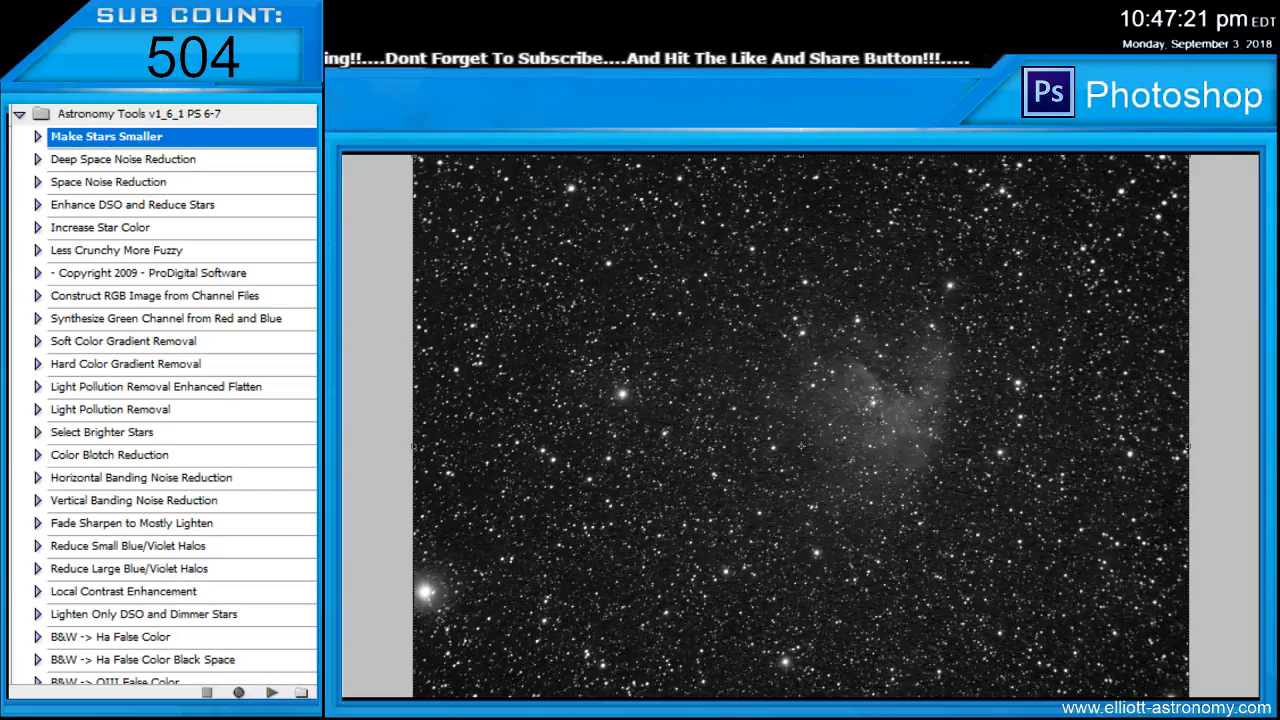
scroll(801, 445, "up", 3)
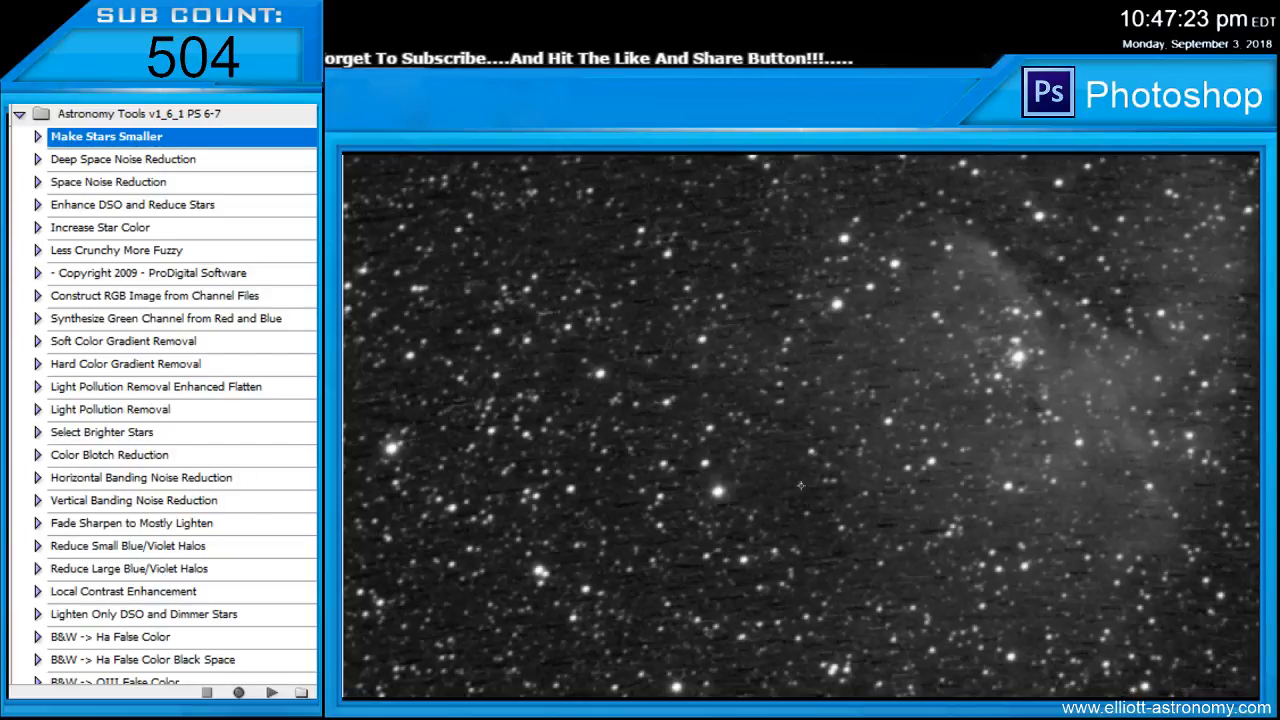
scroll(801, 485, "up", 2)
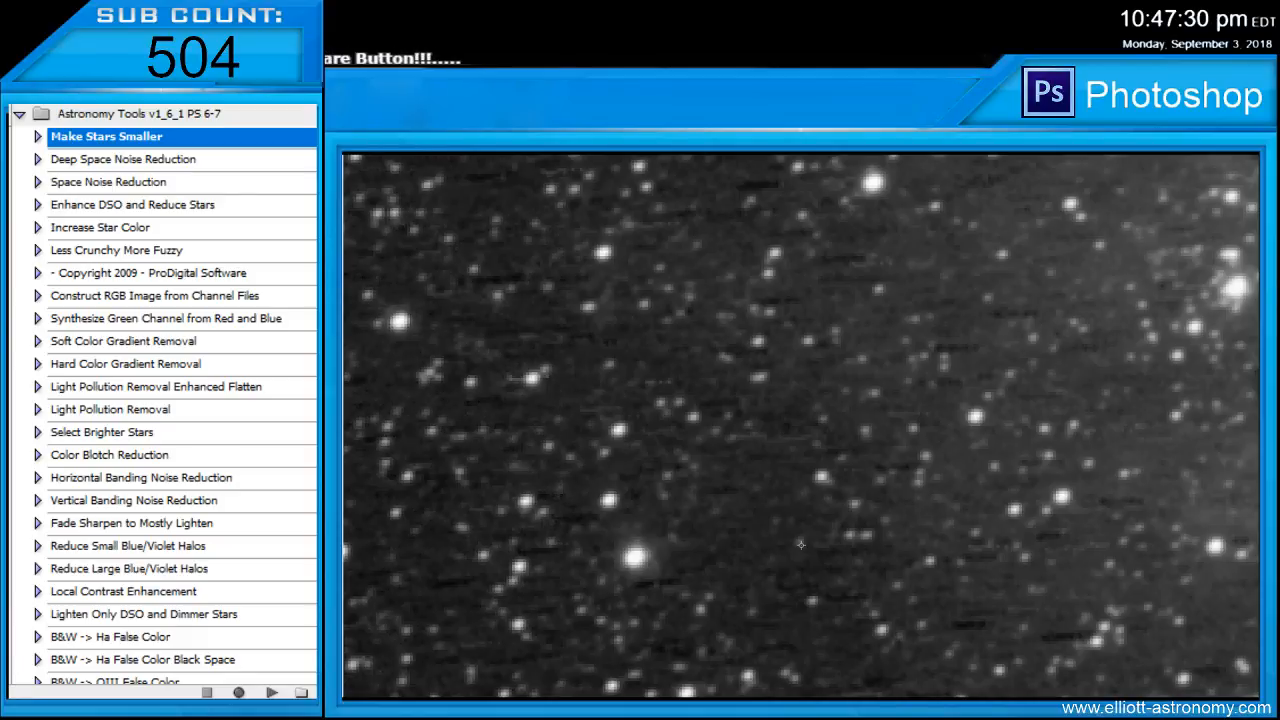
key("ctrl+minus")
key("ctrl+minus")
key("ctrl+minus")
key("ctrl+minus")
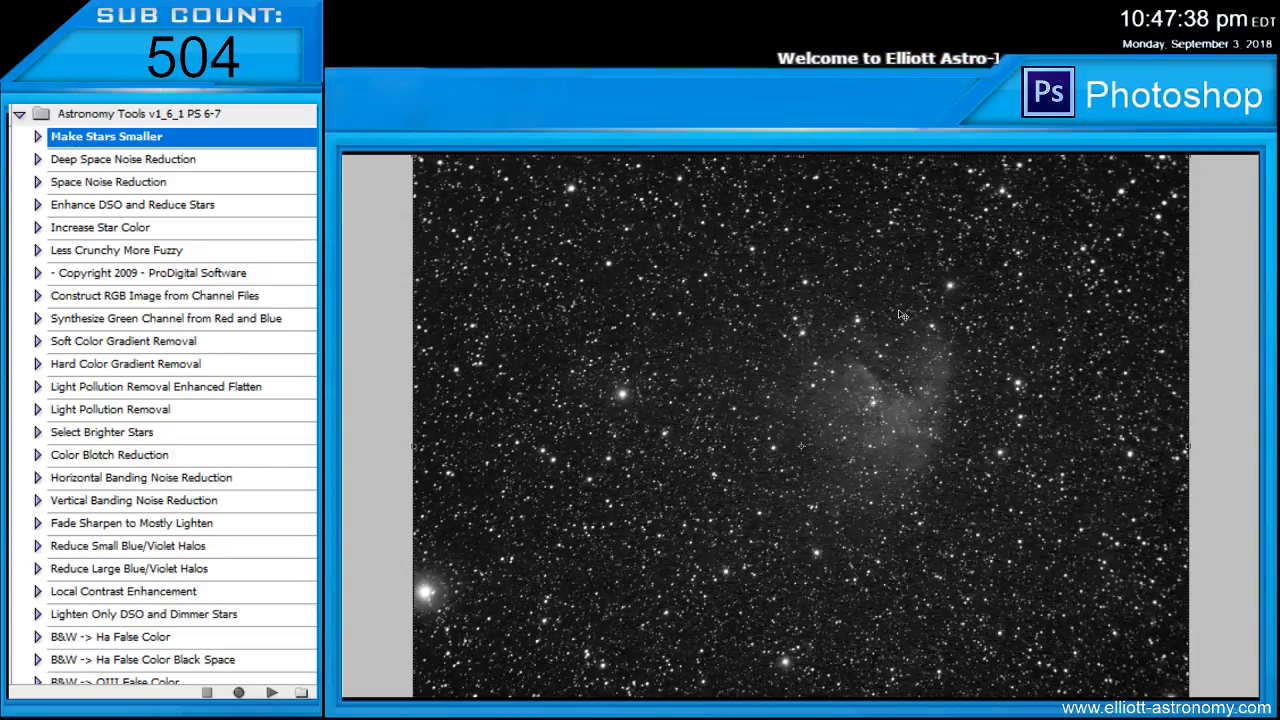
Run the Deep Space Noise Reduction and Space Noise Reduction actions on the nebula image
left_click(84, 160)
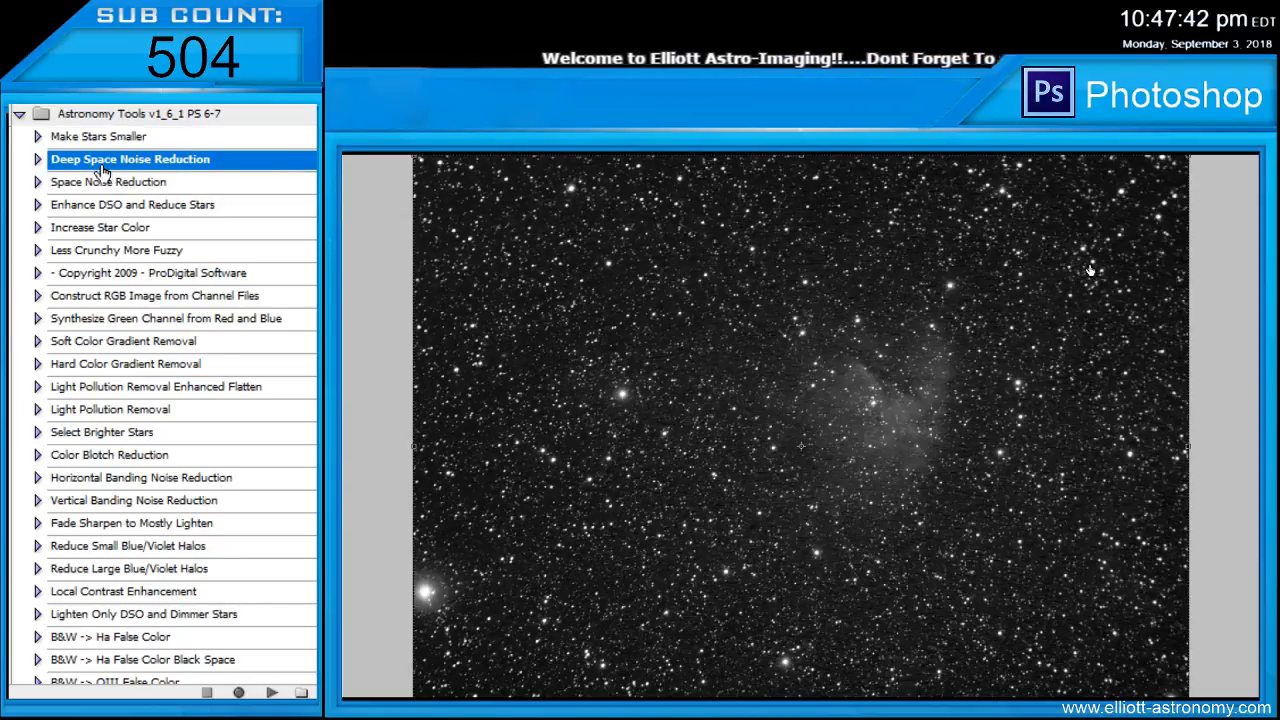
left_click(37, 160)
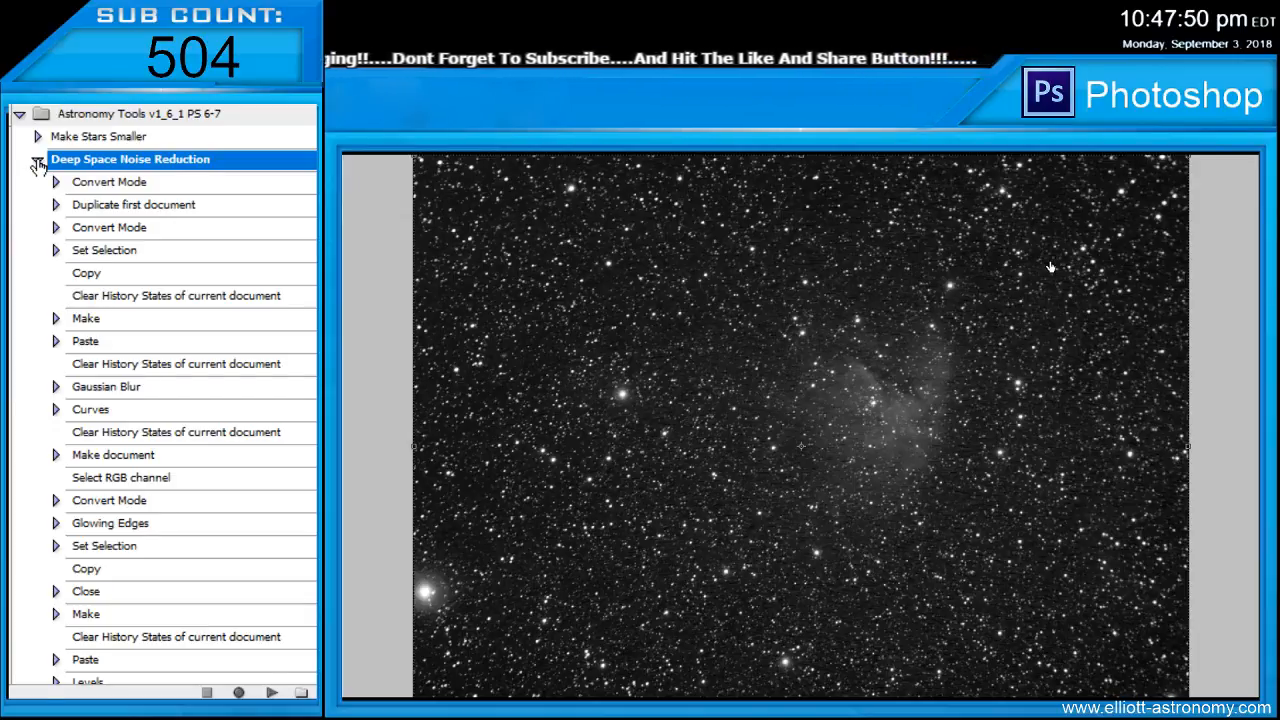
left_click(37, 160)
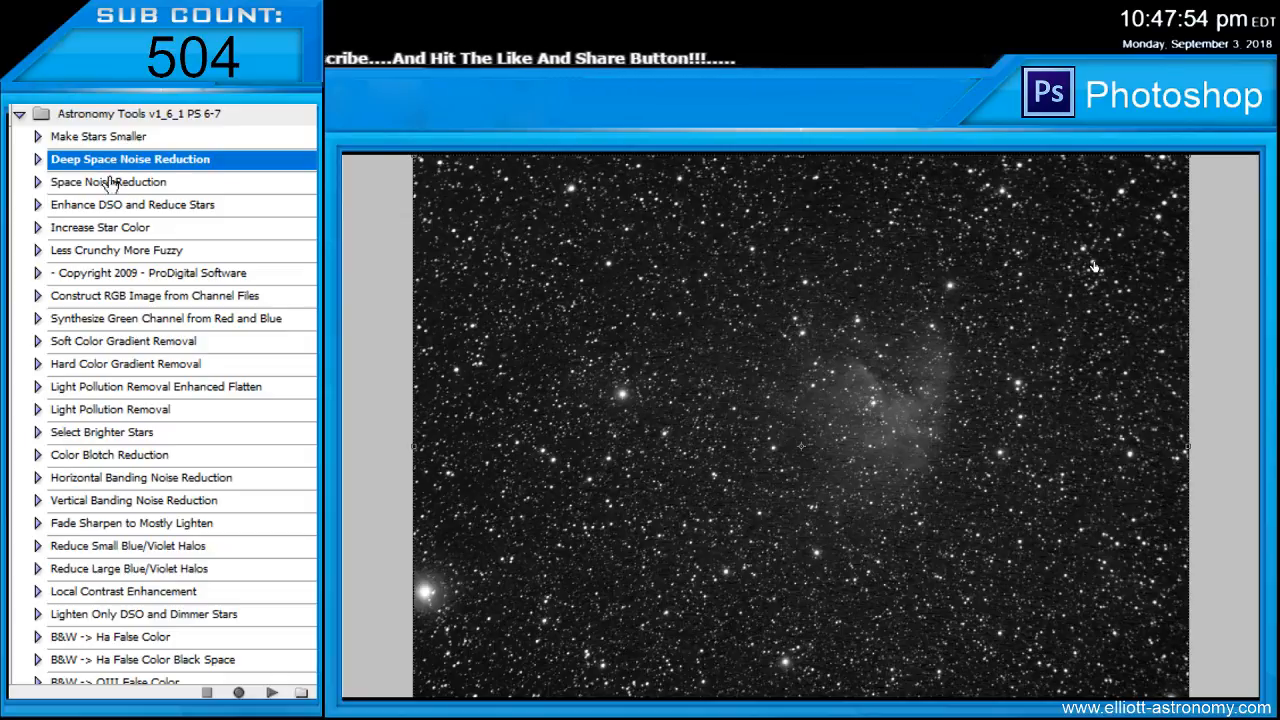
left_click(270, 692)
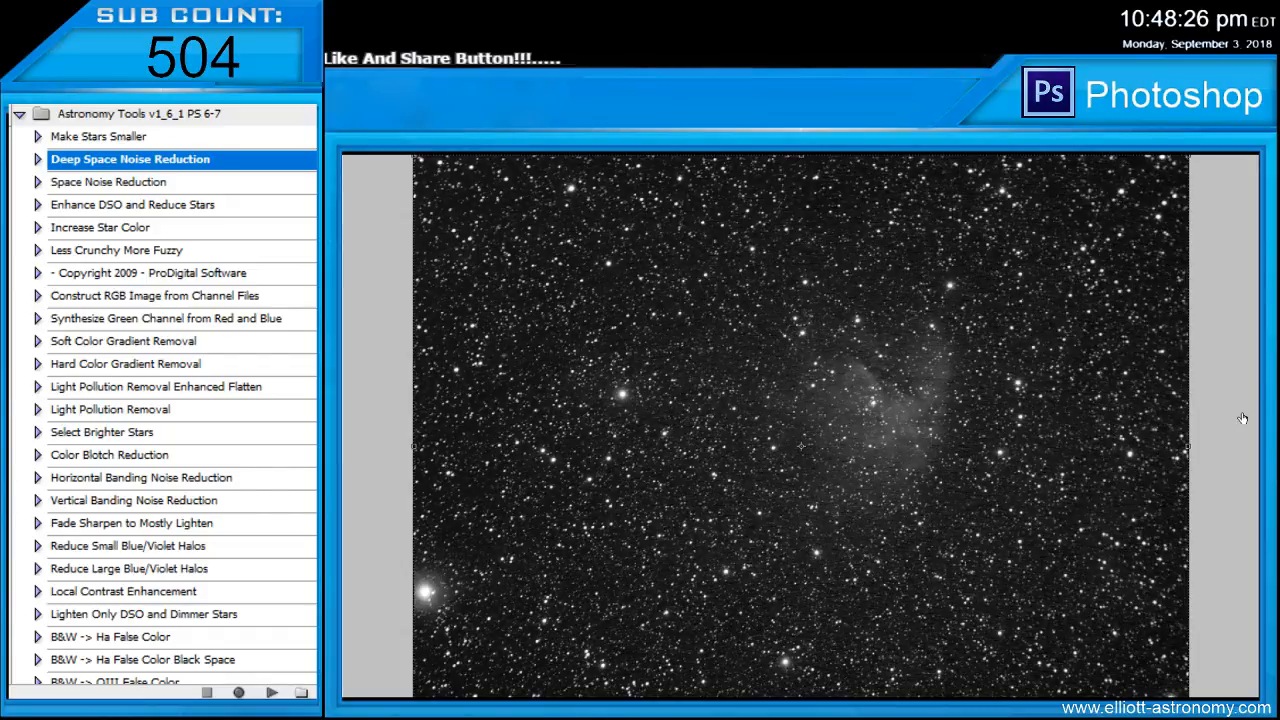
left_click(145, 183)
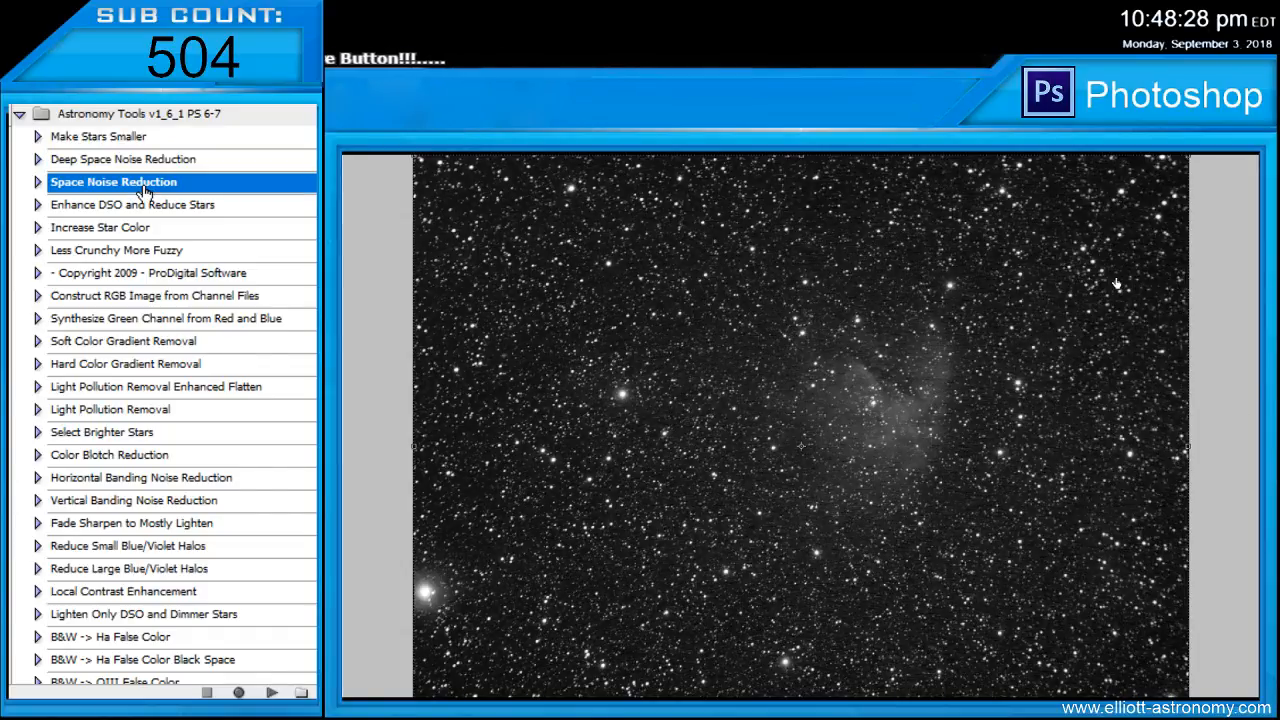
left_click(271, 692)
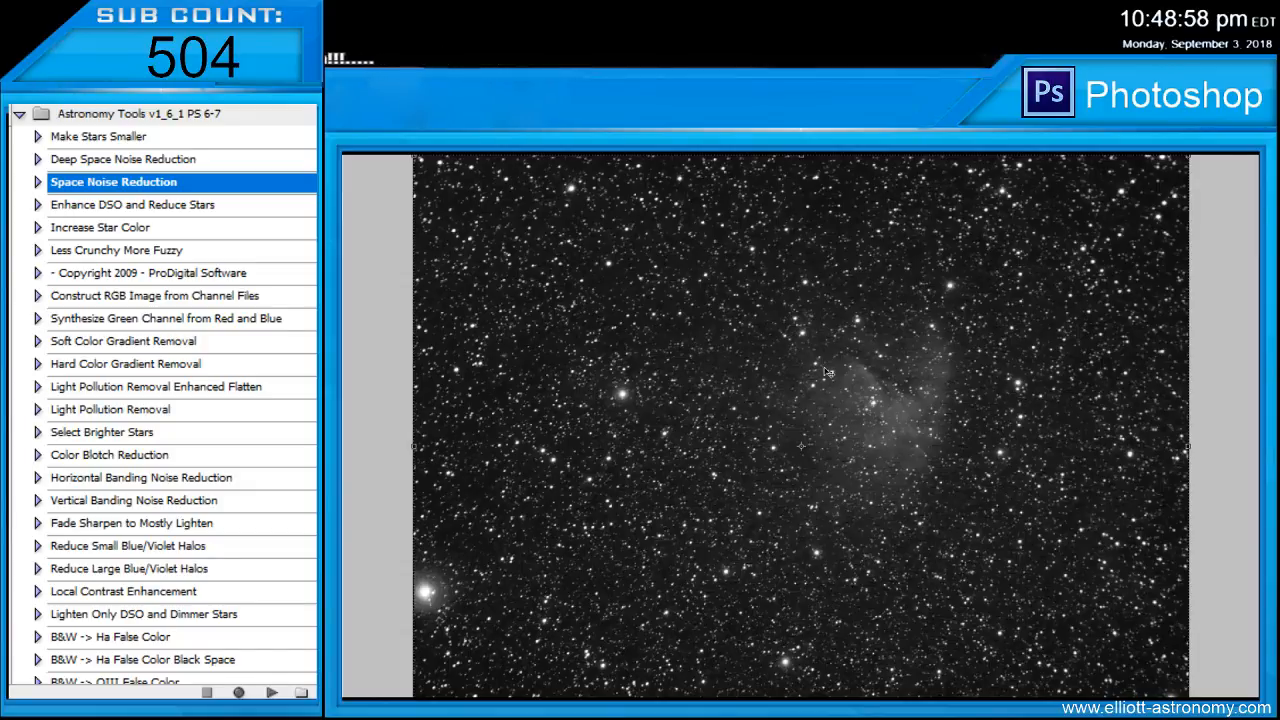
Run the Enhance DSO and Reduce Stars action followed by Less Crunchy More Fuzzy on the nebula image
left_click(156, 212)
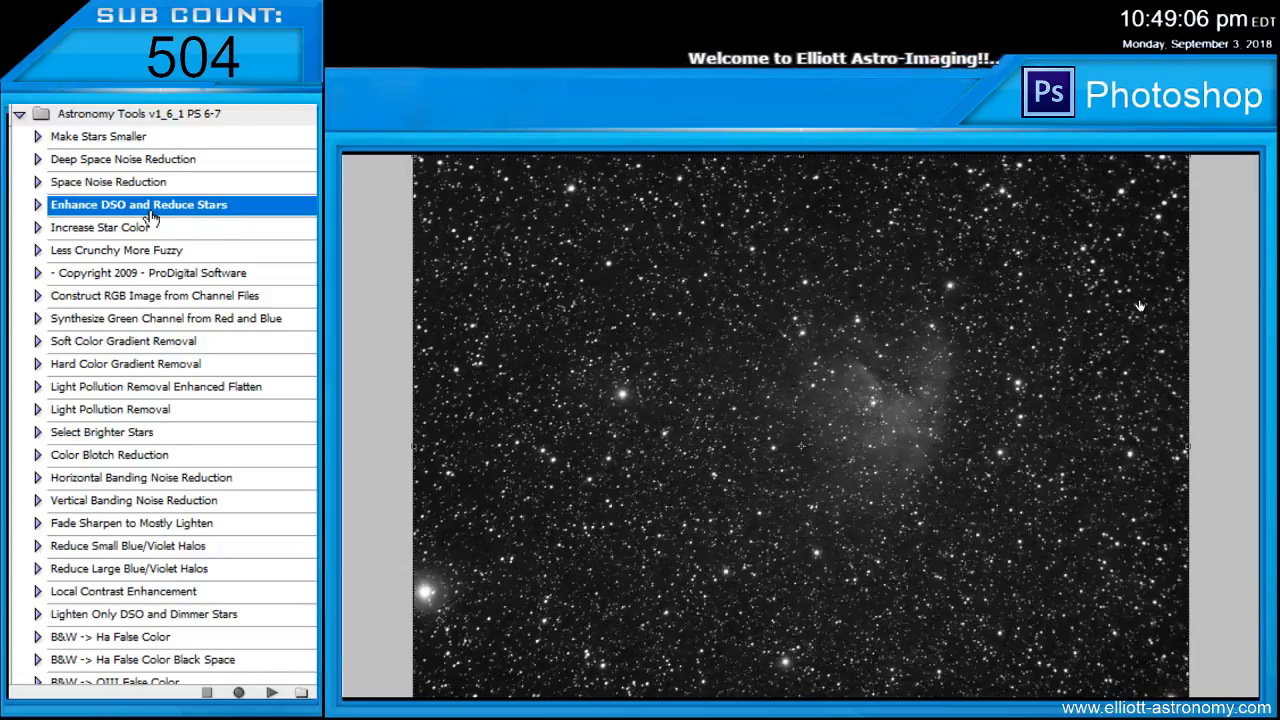
left_click(273, 690)
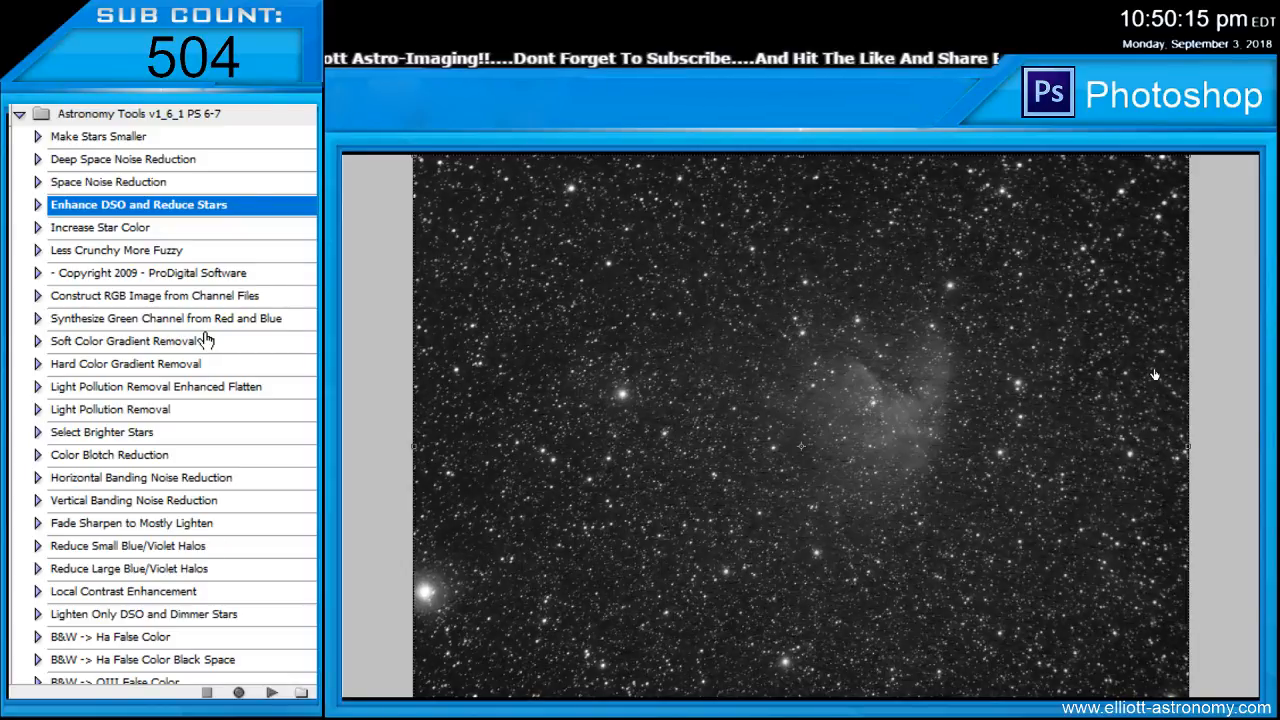
left_click(110, 250)
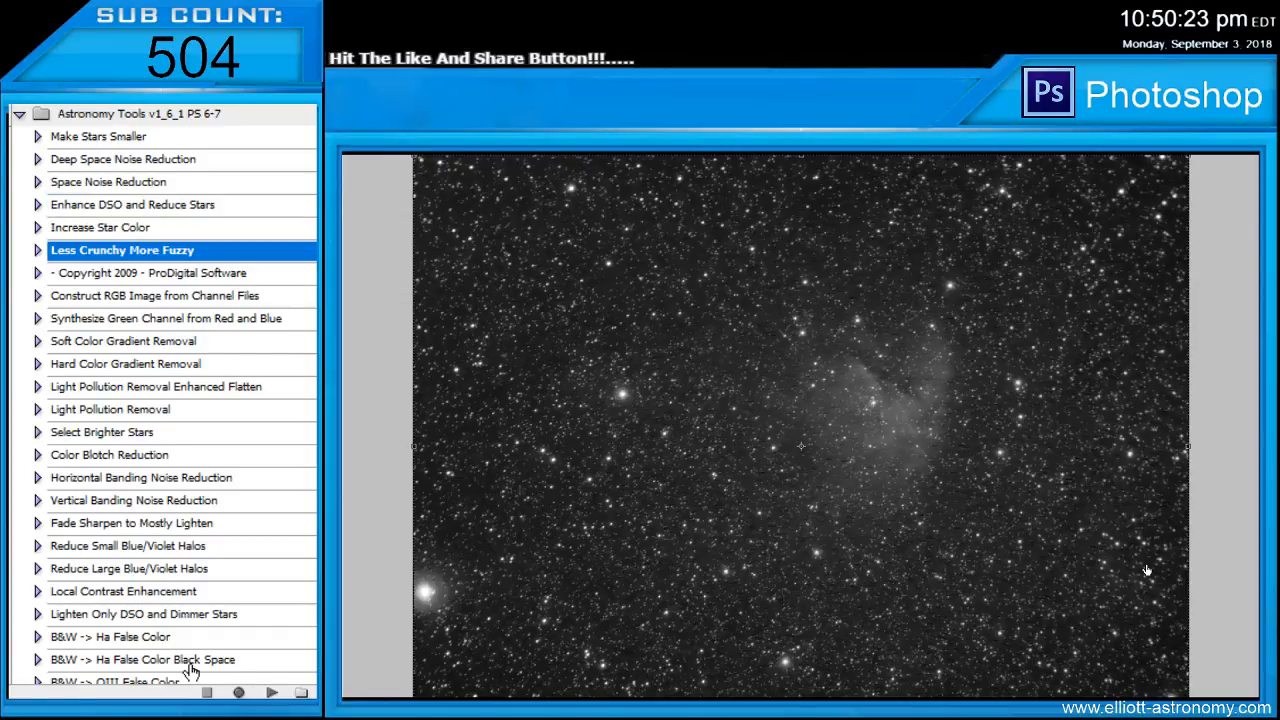
left_click(272, 692)
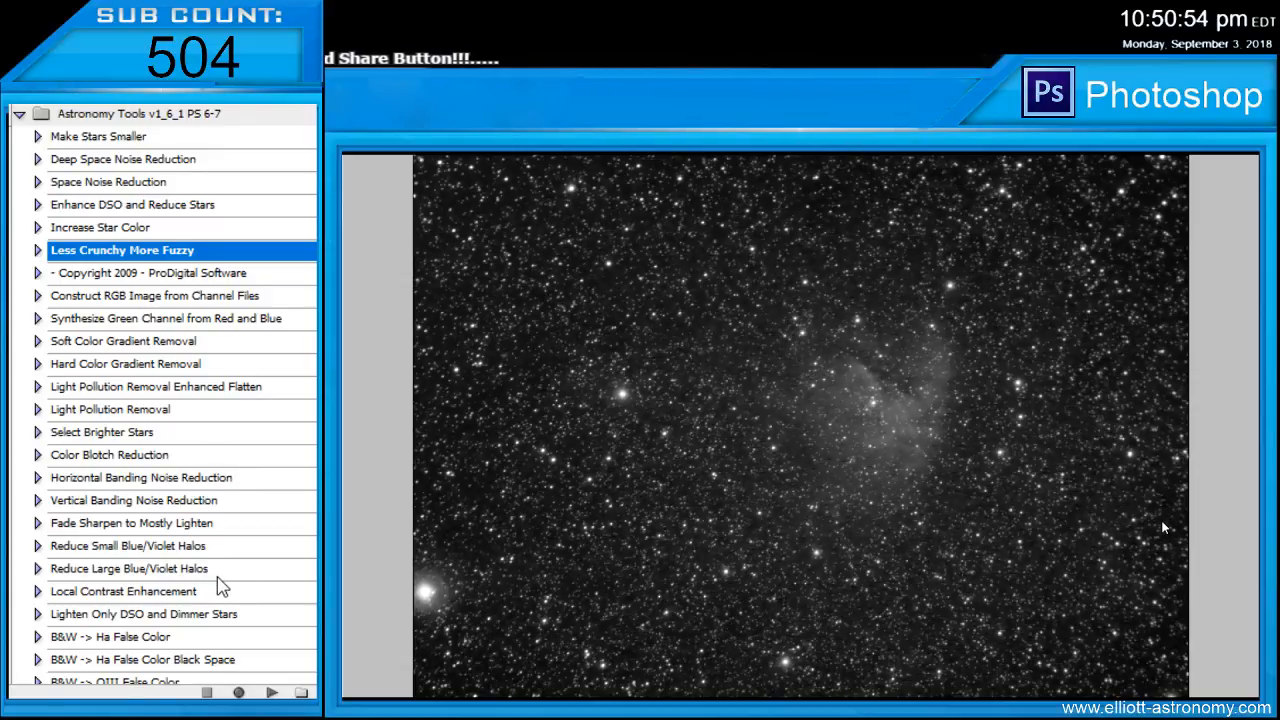
left_click(1235, 418)
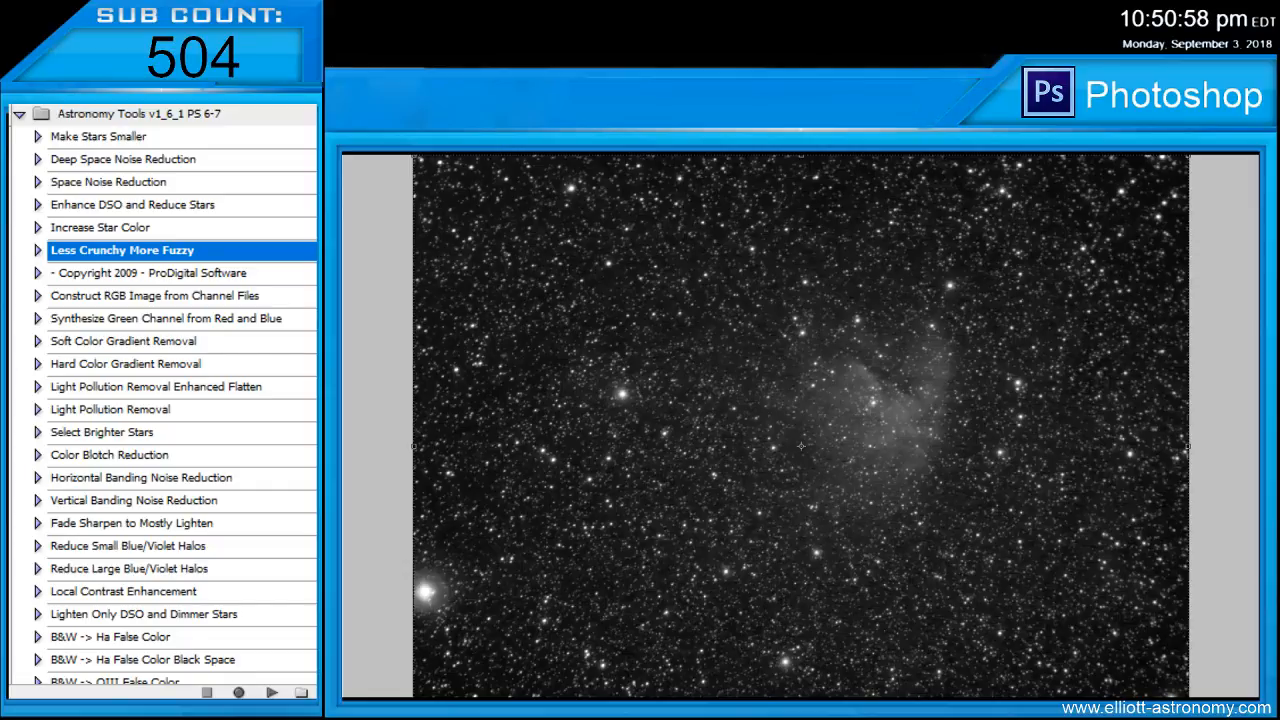
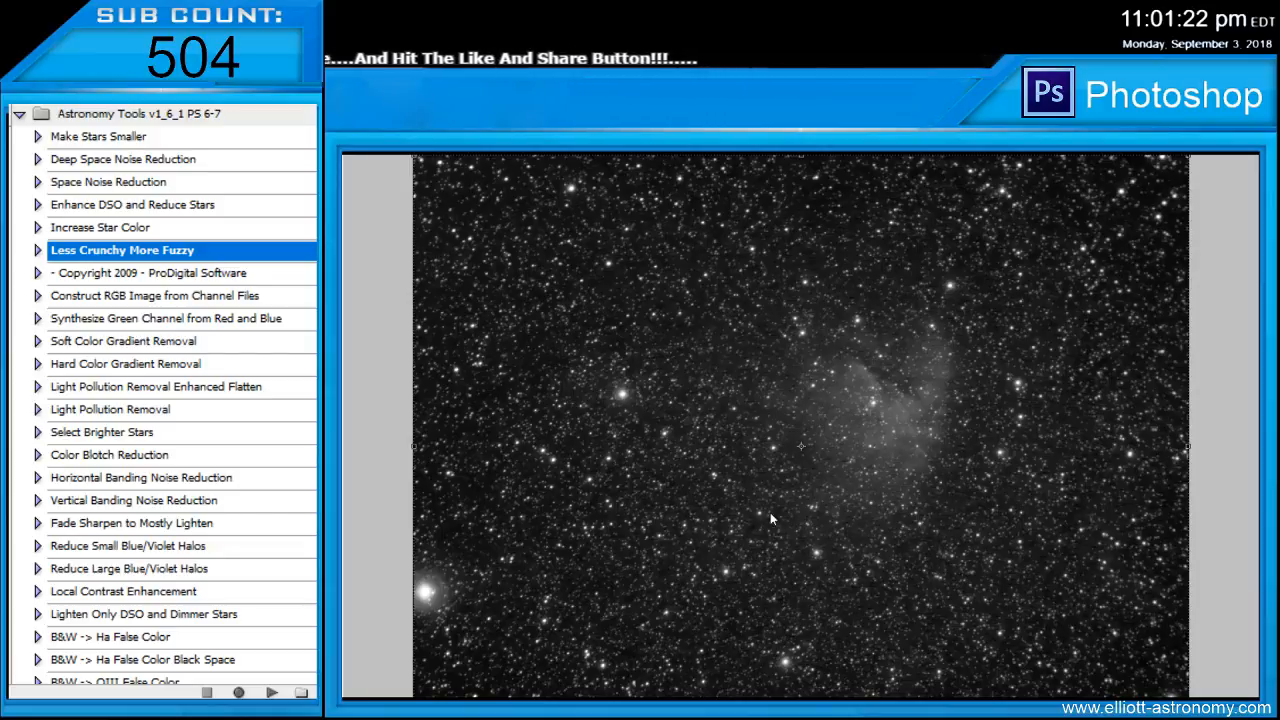
left_click(927, 451)
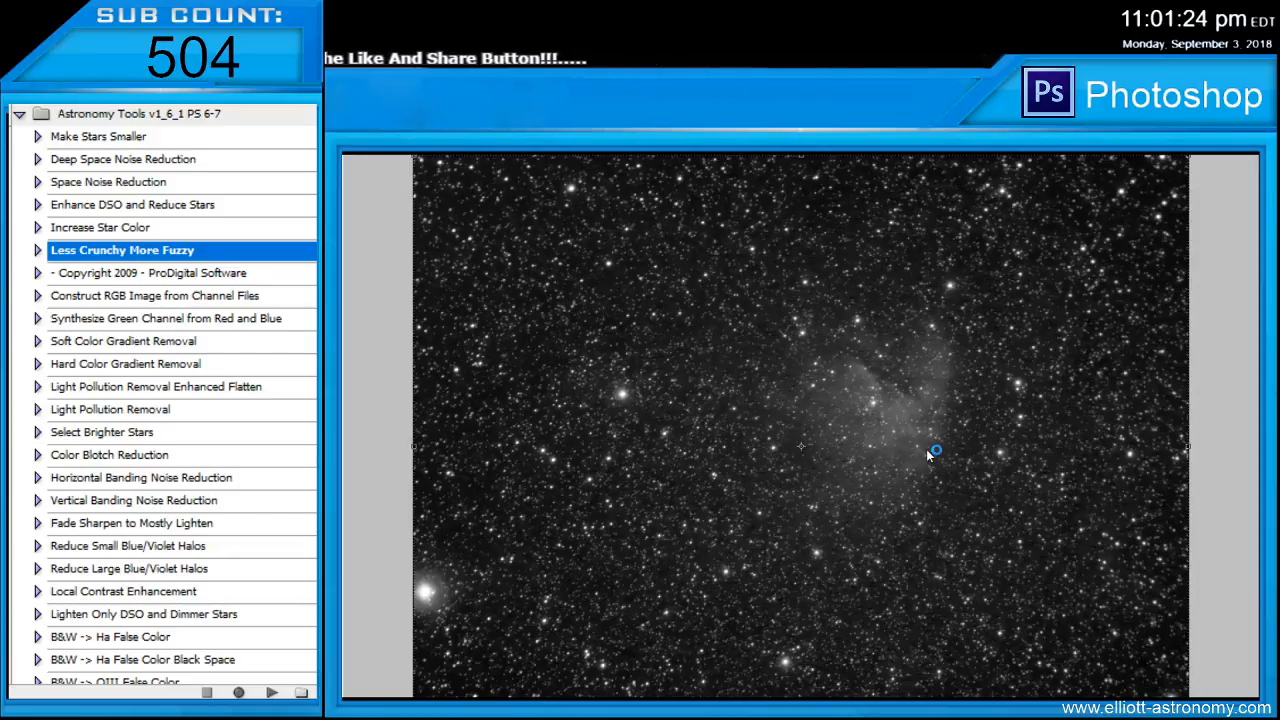